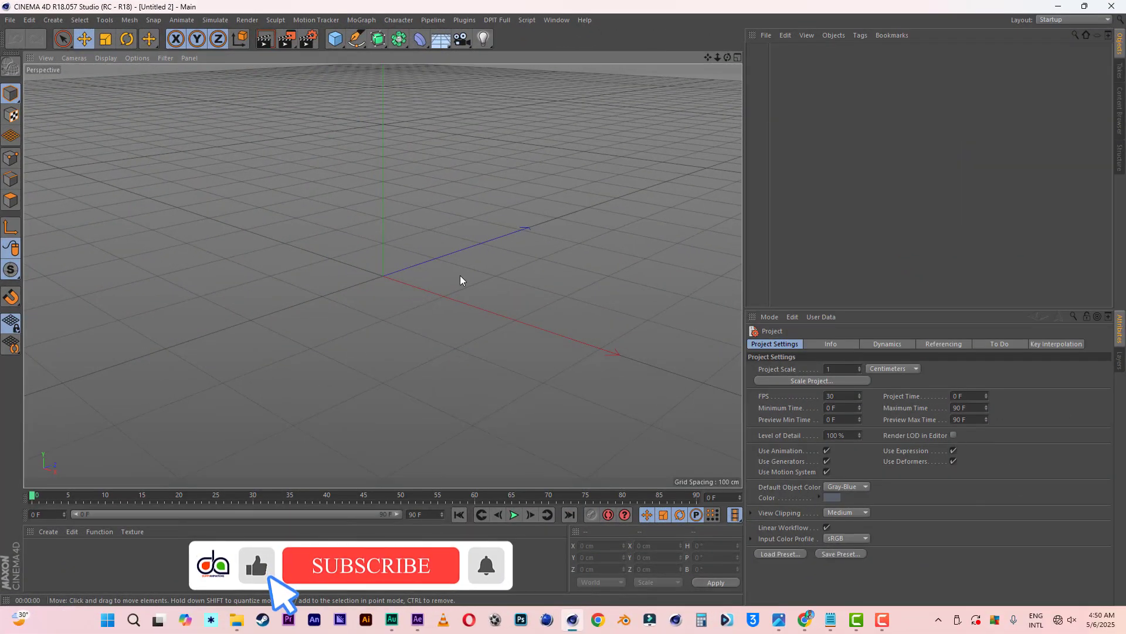
- Add a Rectangle spline to the empty scene
click(365, 76)
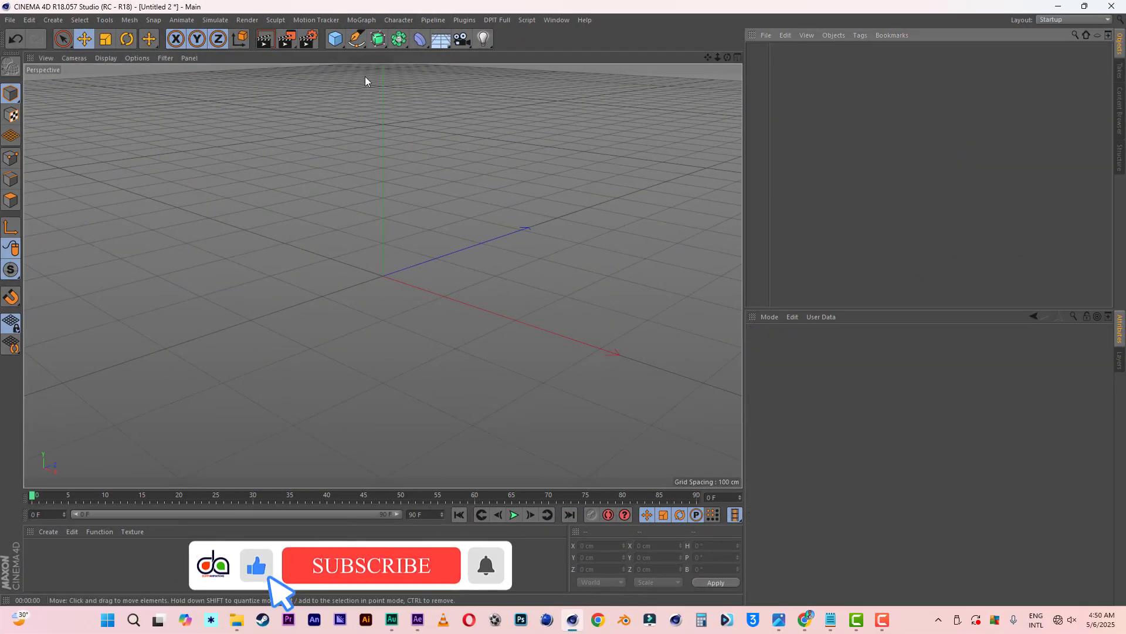
click(358, 45)
click(490, 139)
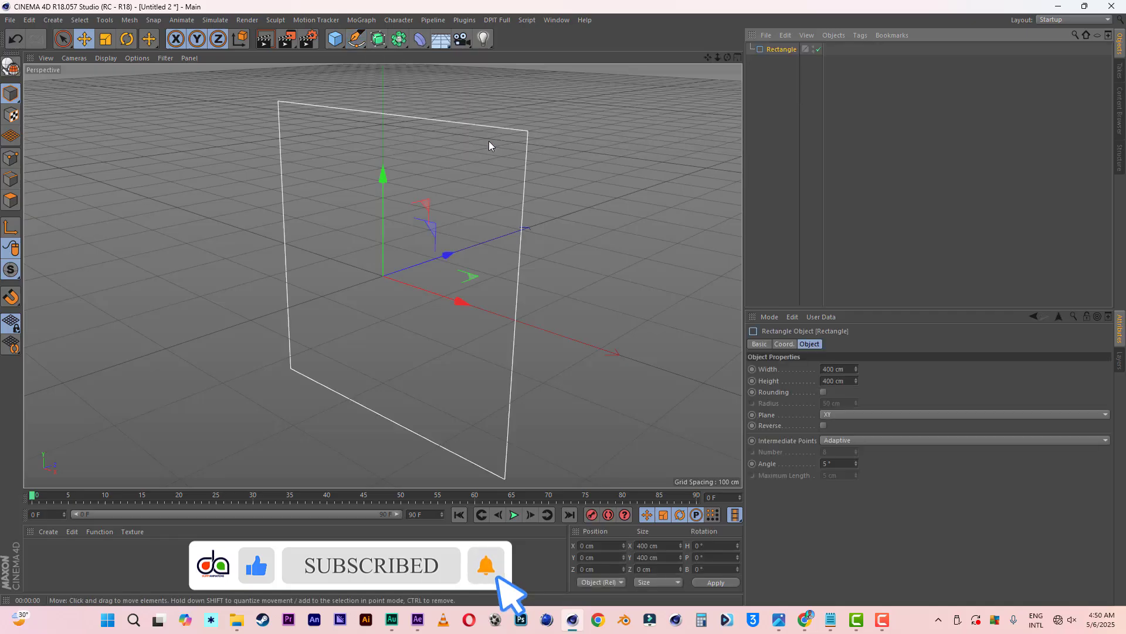
- Set the rectangle's width to 500 cm and its height to 800 cm
drag(729, 58, 705, 72)
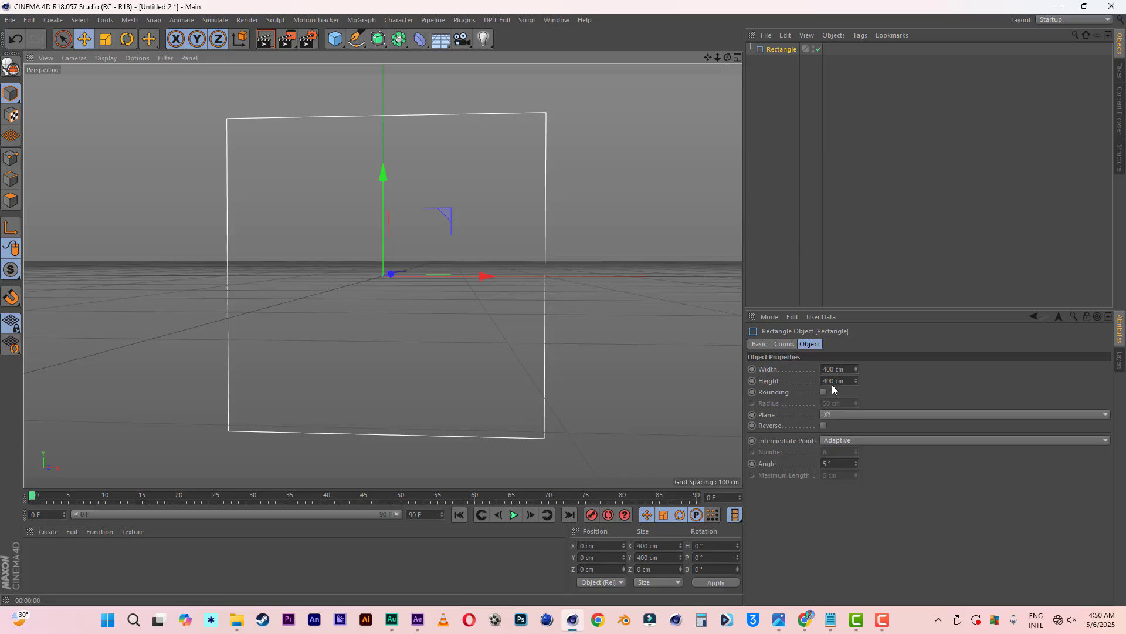
double_click(838, 369)
text(5)
key(Tab)
text(8)
key(Return)
- Enable rounding on the rectangle and set the corner radius to 15 cm
drag(717, 57, 737, 70)
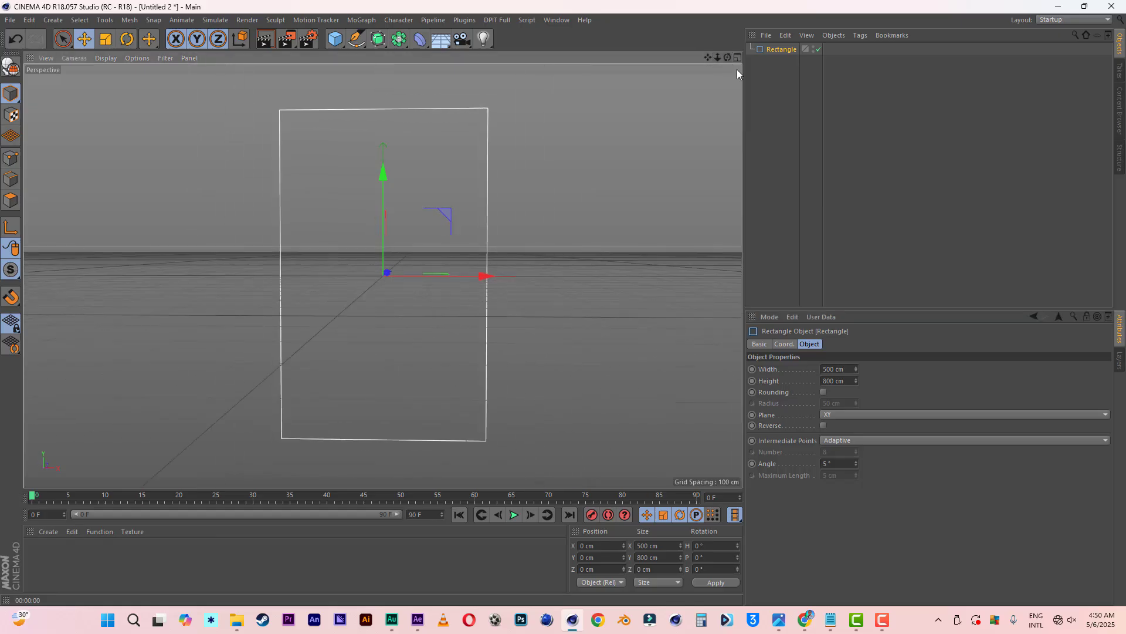
click(824, 392)
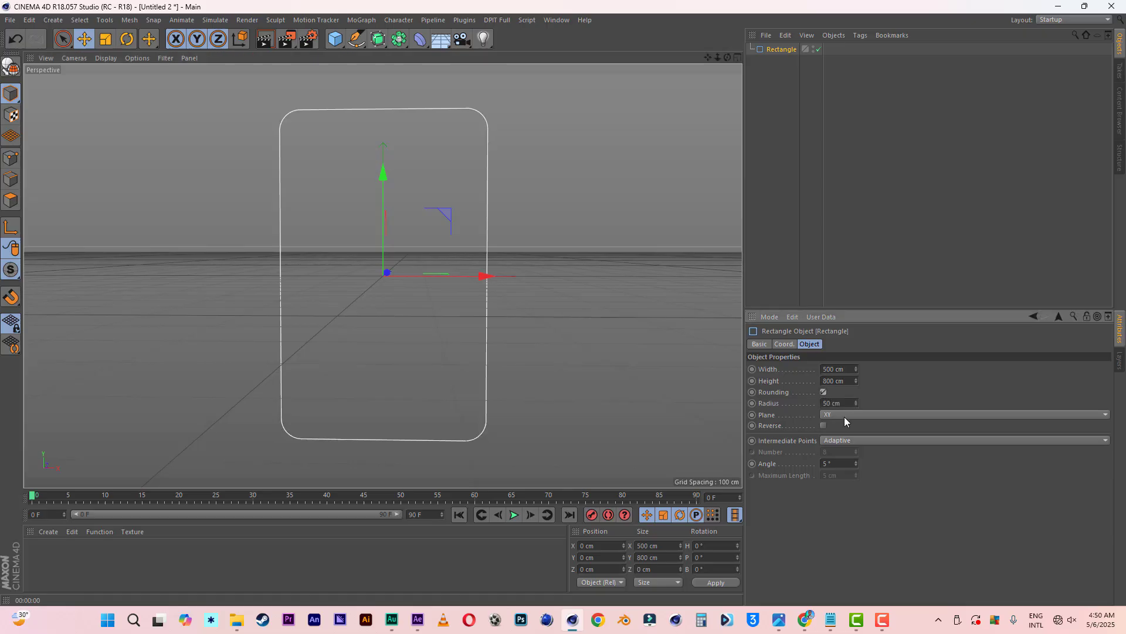
double_click(836, 403)
text(25)
key(Return)
double_click(836, 403)
text(1)
key(Return)
- Put the rectangle inside a new Extrude object and set the viewport display to Gouraud Shading (Lines)
click(379, 43)
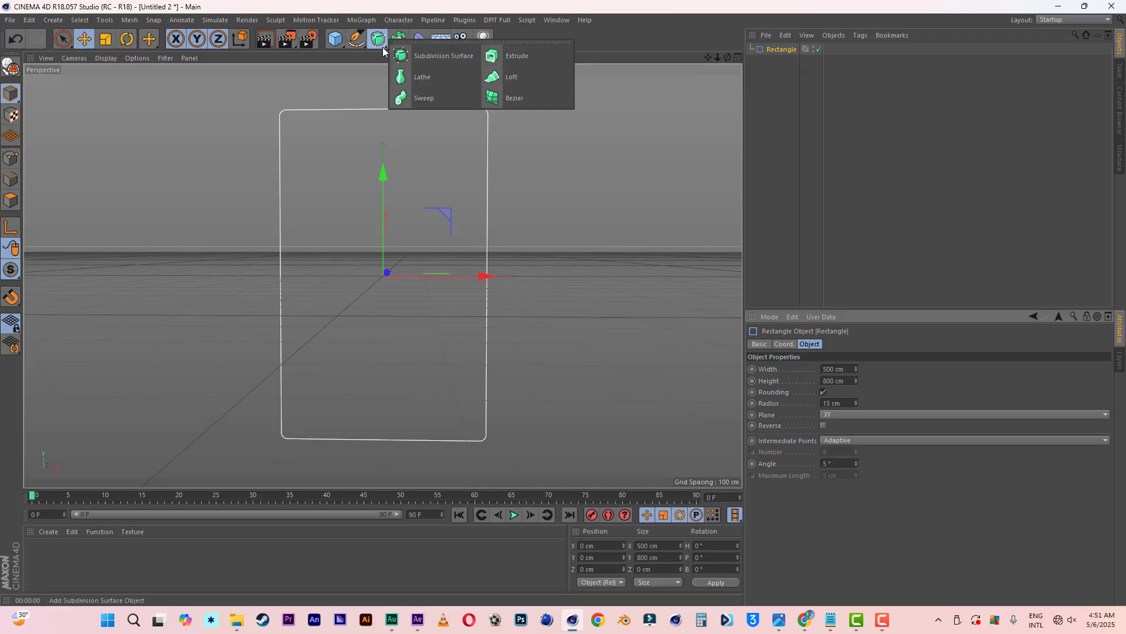
click(541, 55)
drag(783, 61, 690, 65)
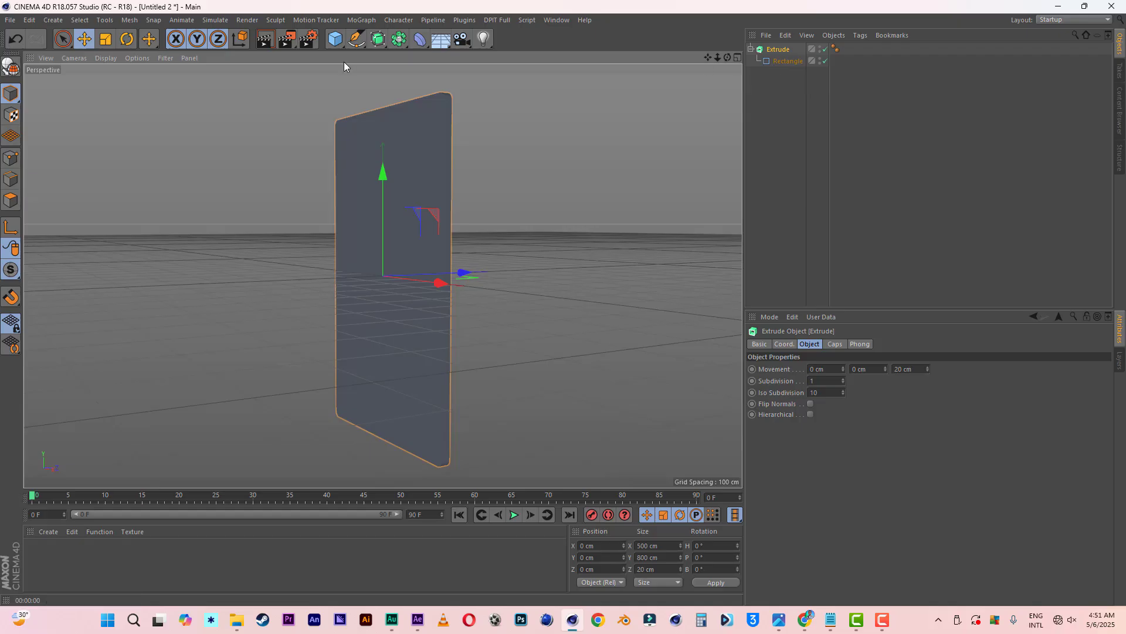
click(105, 58)
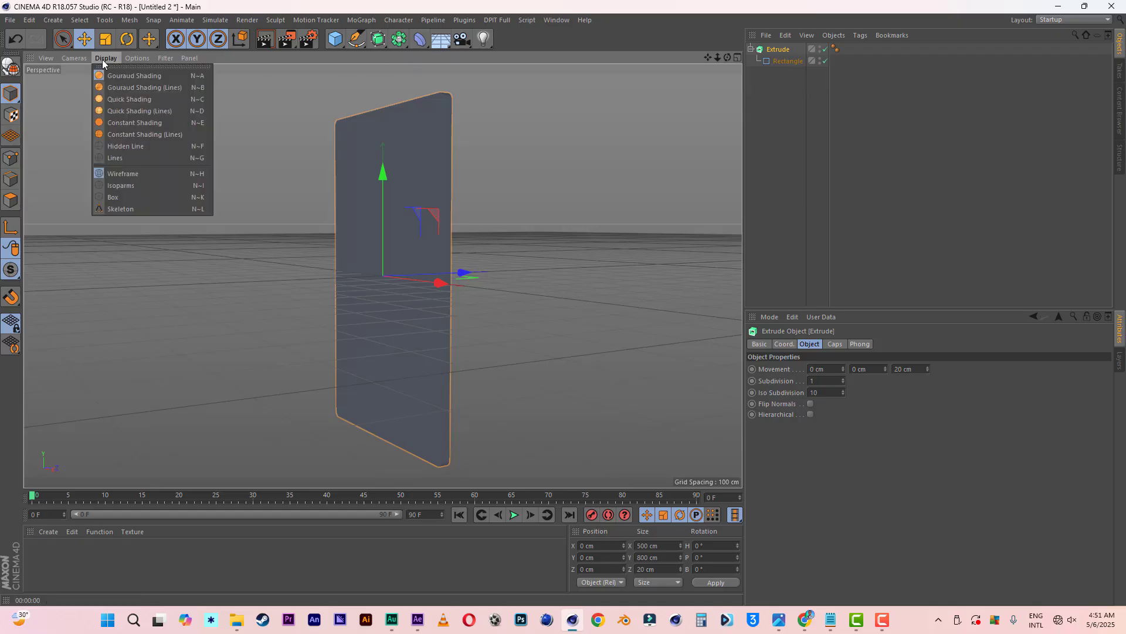
click(139, 87)
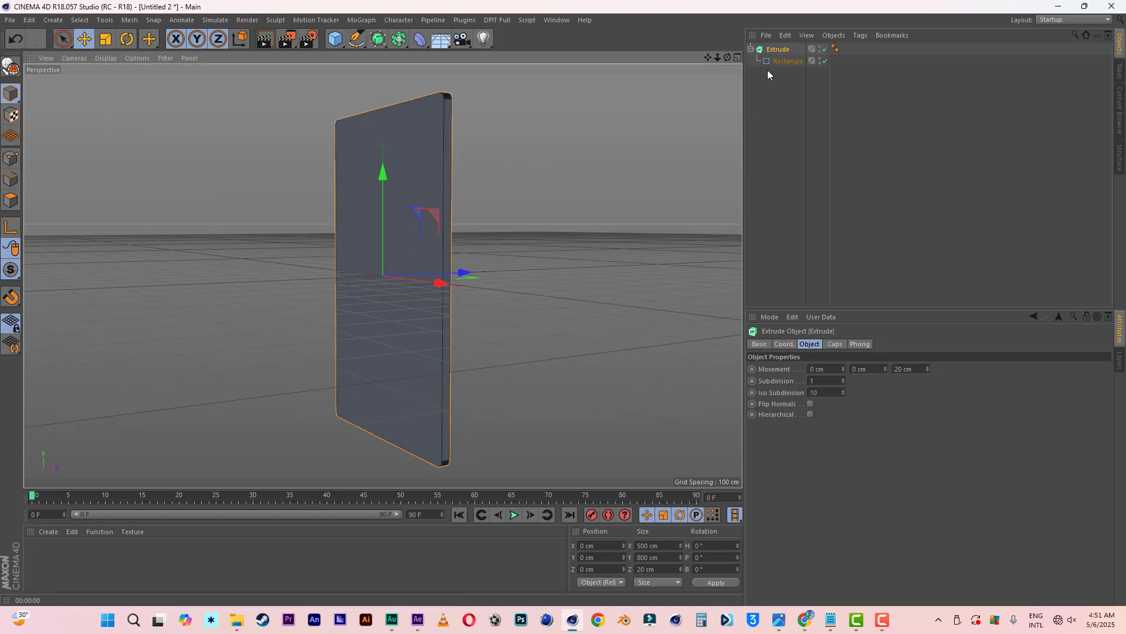
- Set the Extrude object's Z movement to 1 cm
click(922, 369)
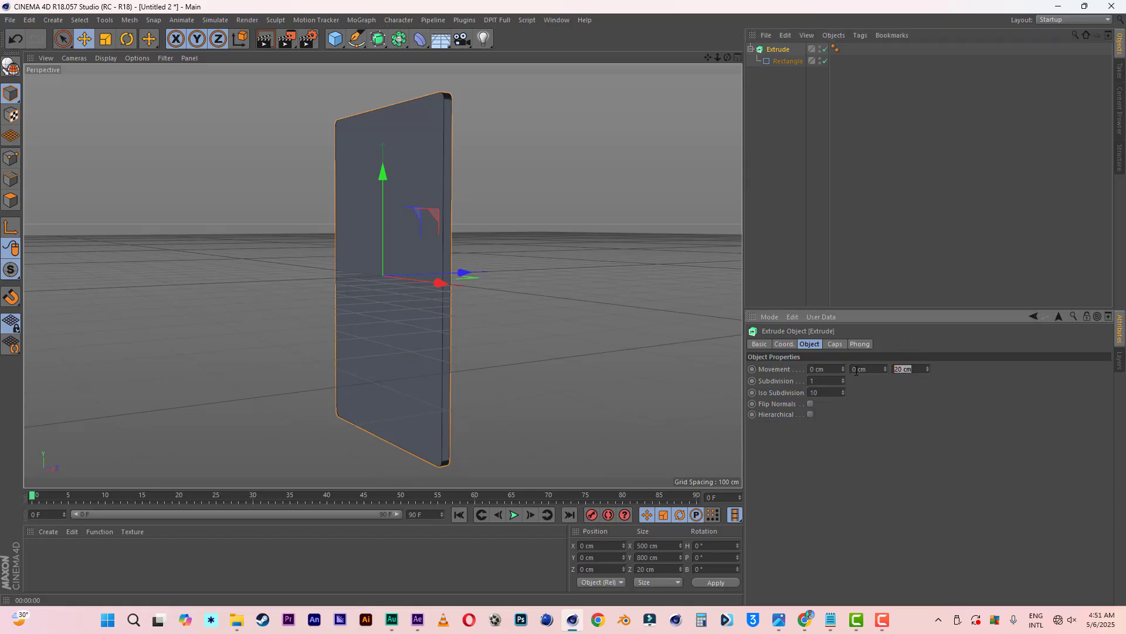
text(1)
key(Return)
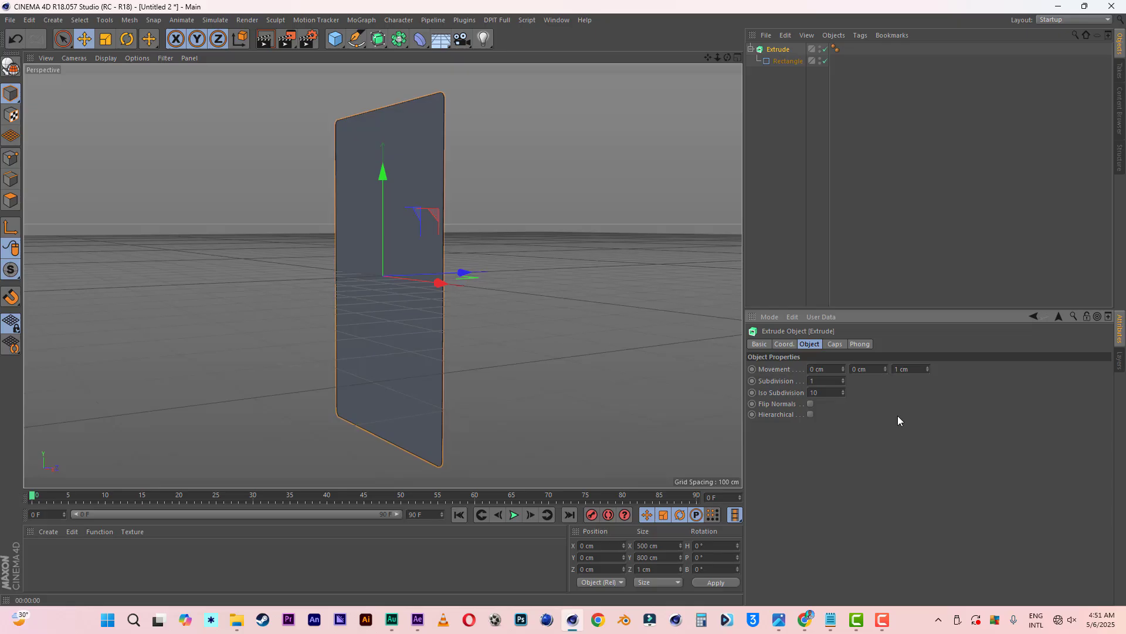
- Create a Null object and make the Extrude object its child
drag(726, 61, 645, 64)
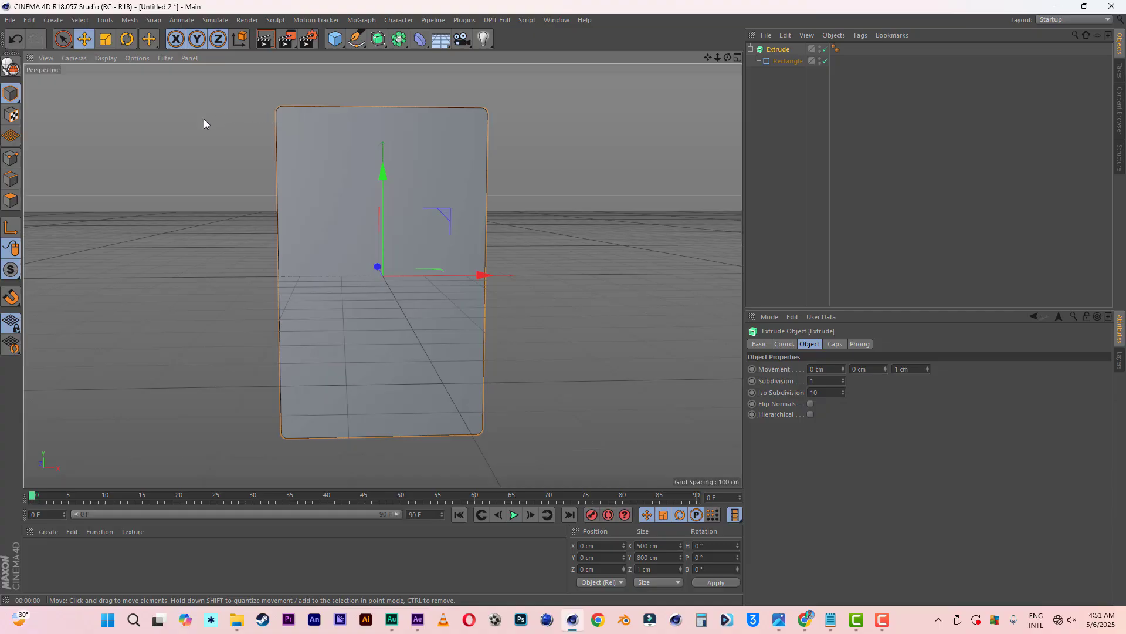
click(54, 24)
mouse_move(56, 37)
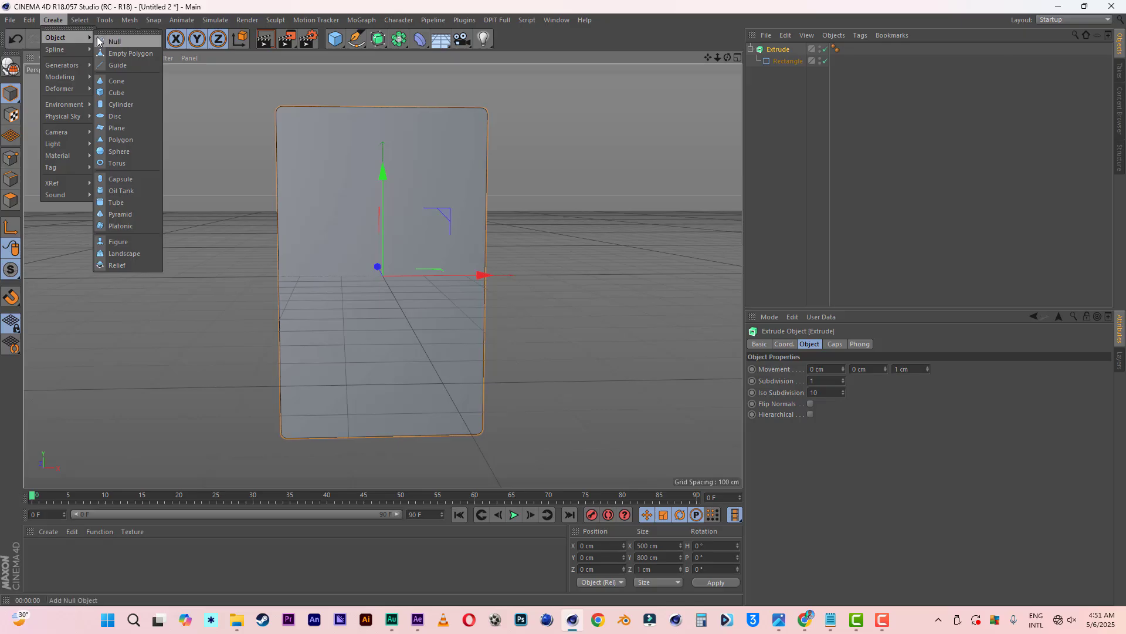
click(120, 43)
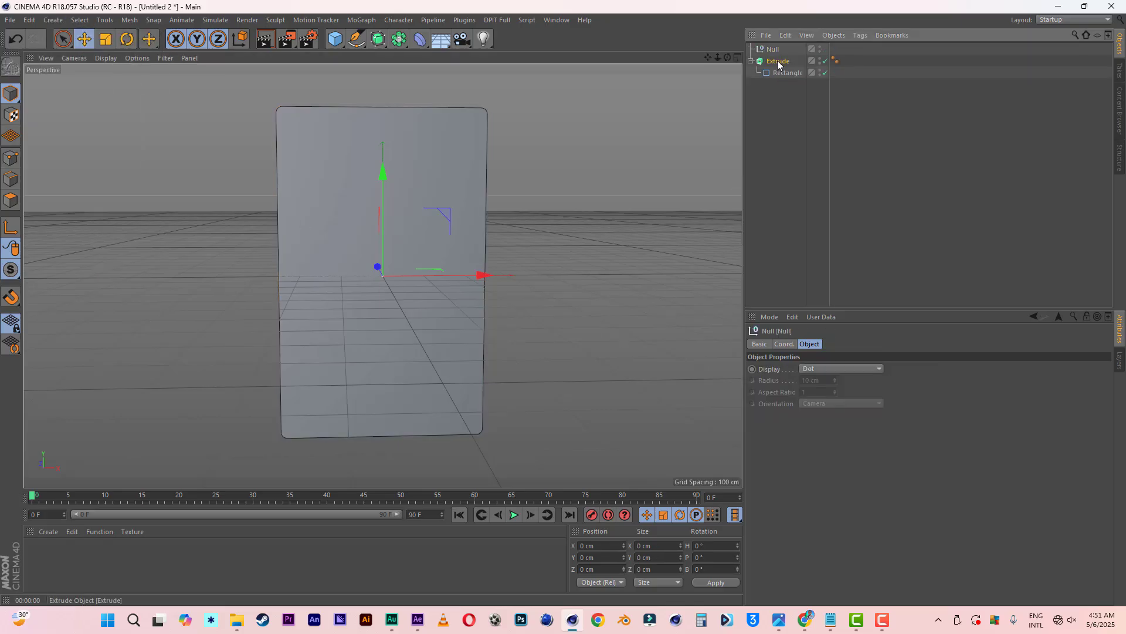
drag(778, 63, 774, 52)
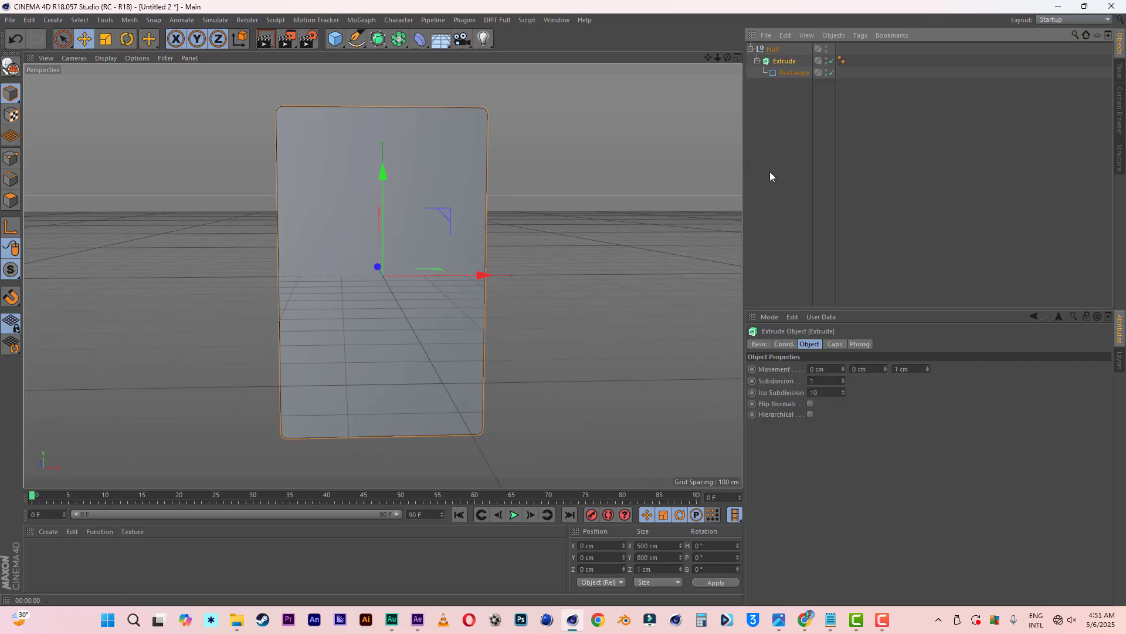
- Add a Twist deformer and place it inside the Null above the Extrude object
alt+drag(382, 275, 386, 255)
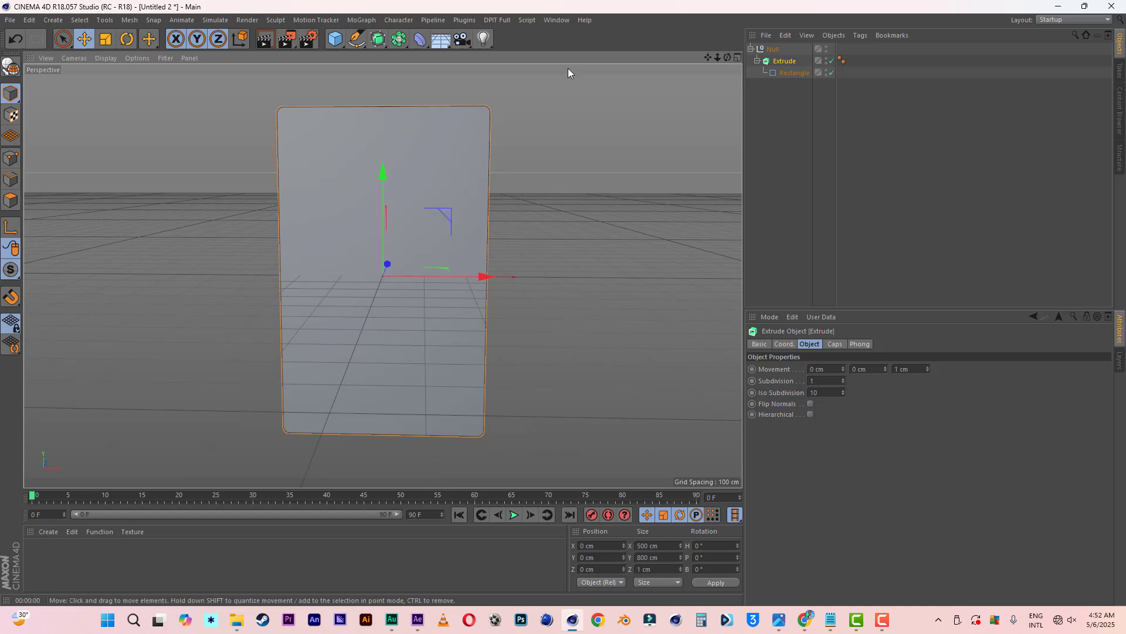
click(420, 39)
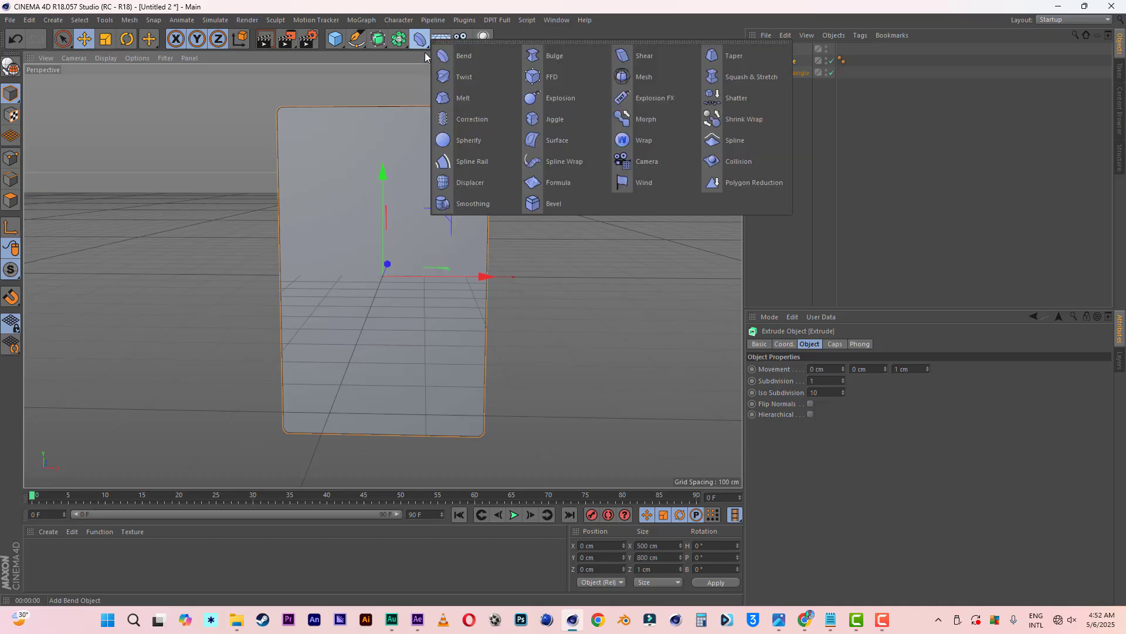
click(474, 78)
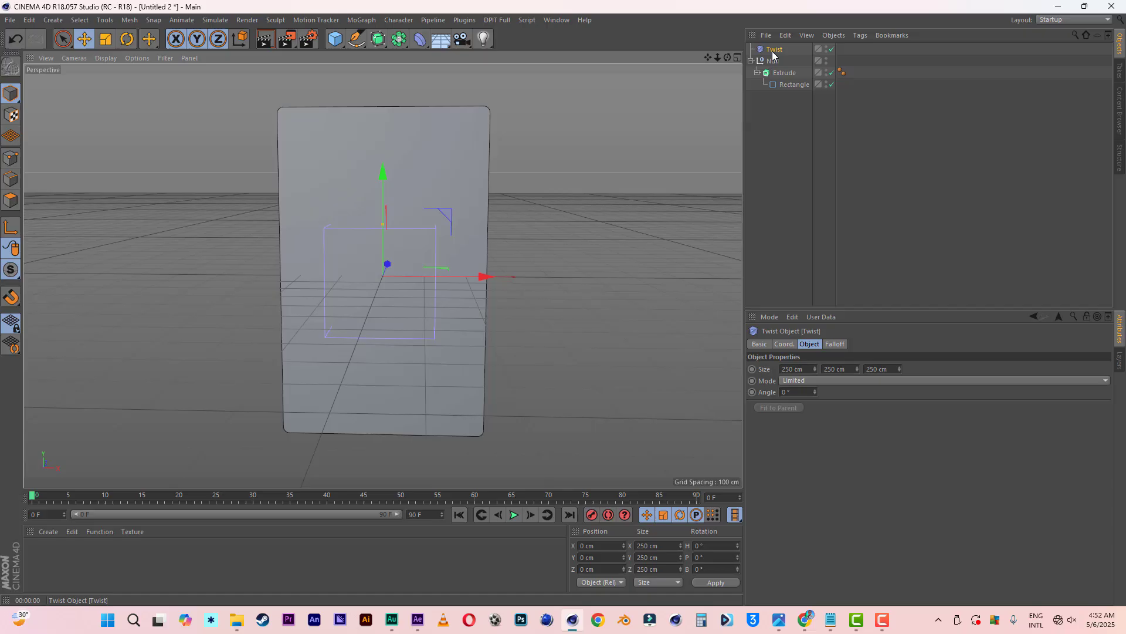
drag(772, 51, 773, 61)
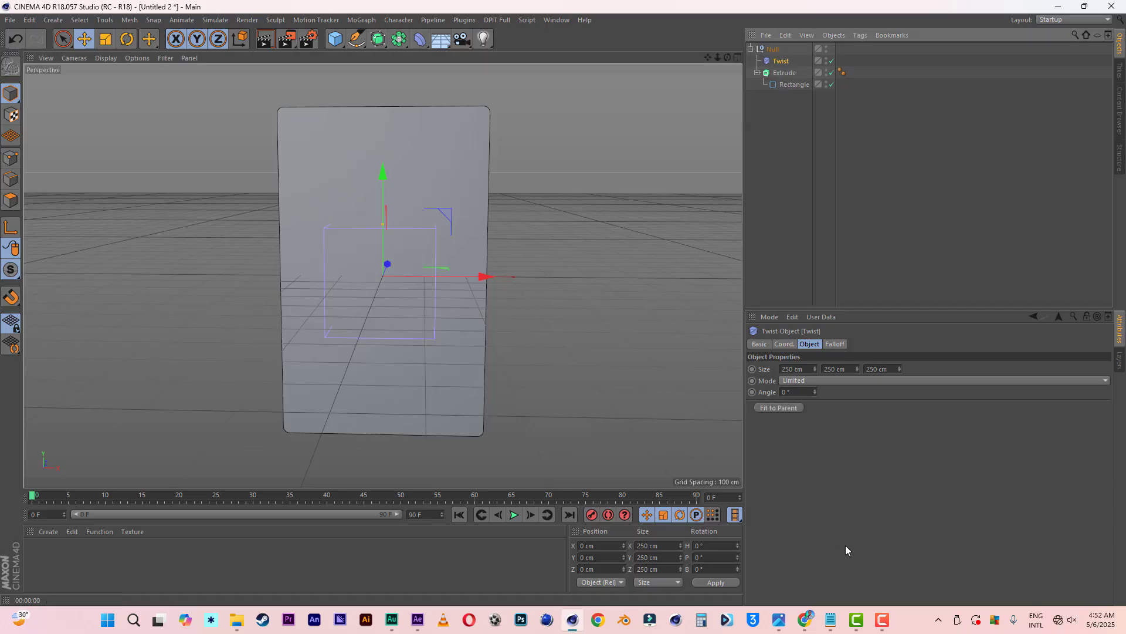
- Set the Twist deformer's size to 500 cm by 800 cm by 20 cm
mouse_move(727, 57)
mouse_down()
mouse_move(741, 62)
mouse_move(730, 69)
mouse_up()
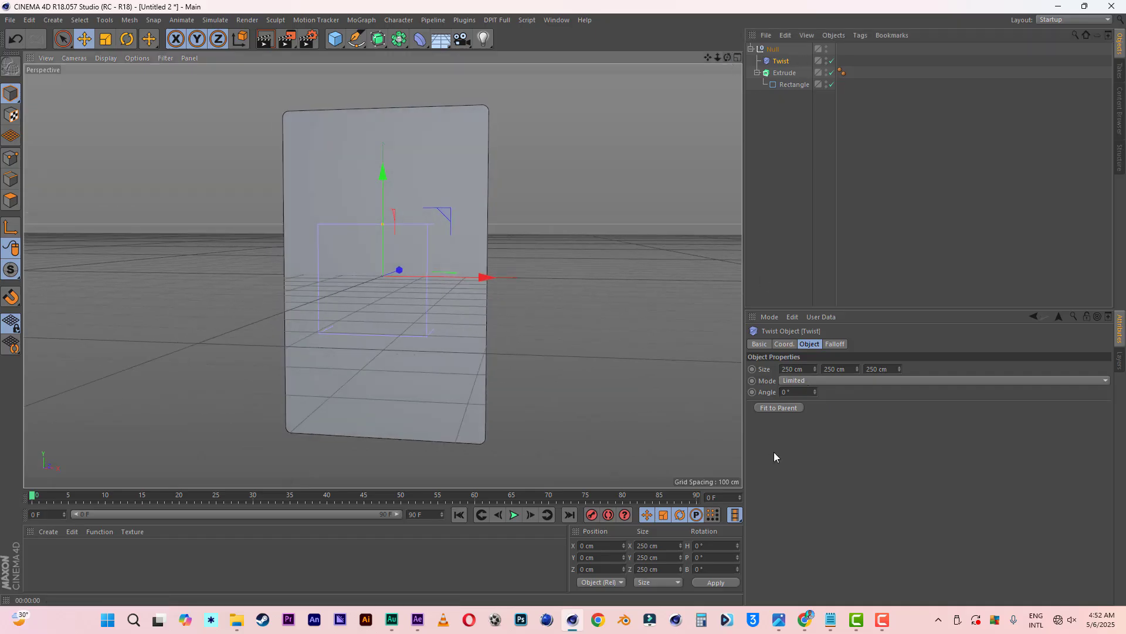
drag(806, 369, 781, 369)
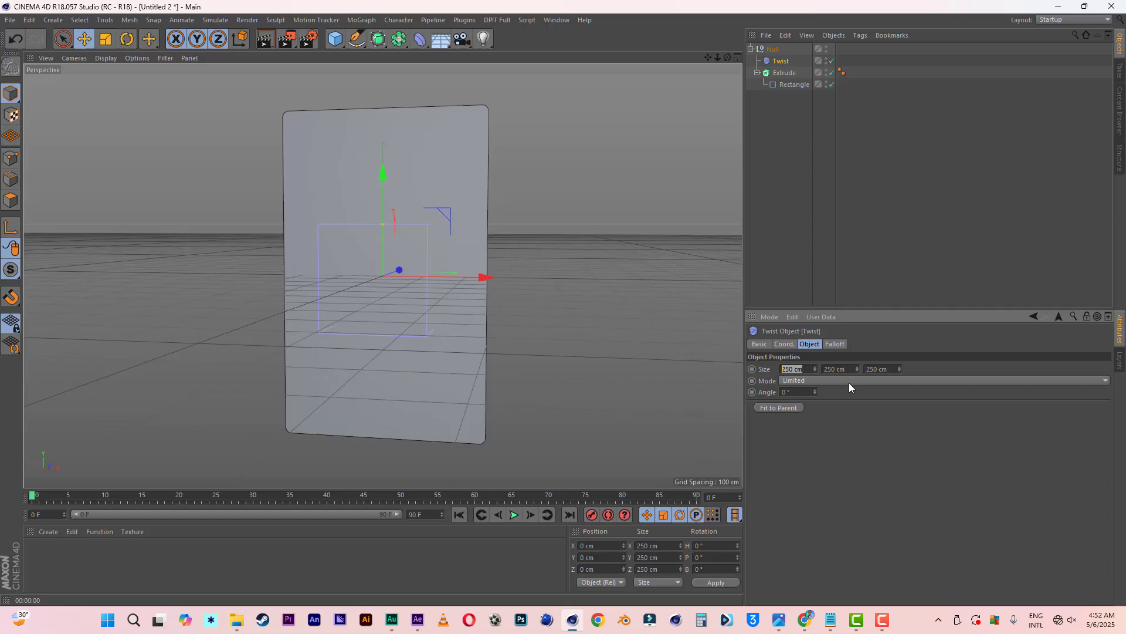
text(500)
key(Return)
drag(855, 370, 780, 369)
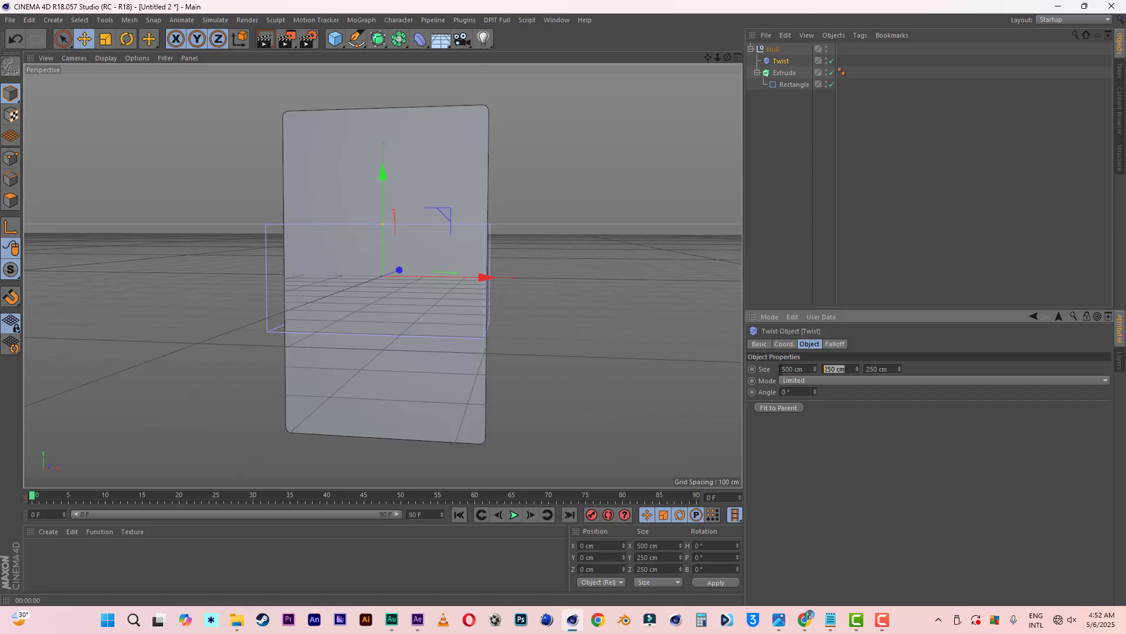
text(80)
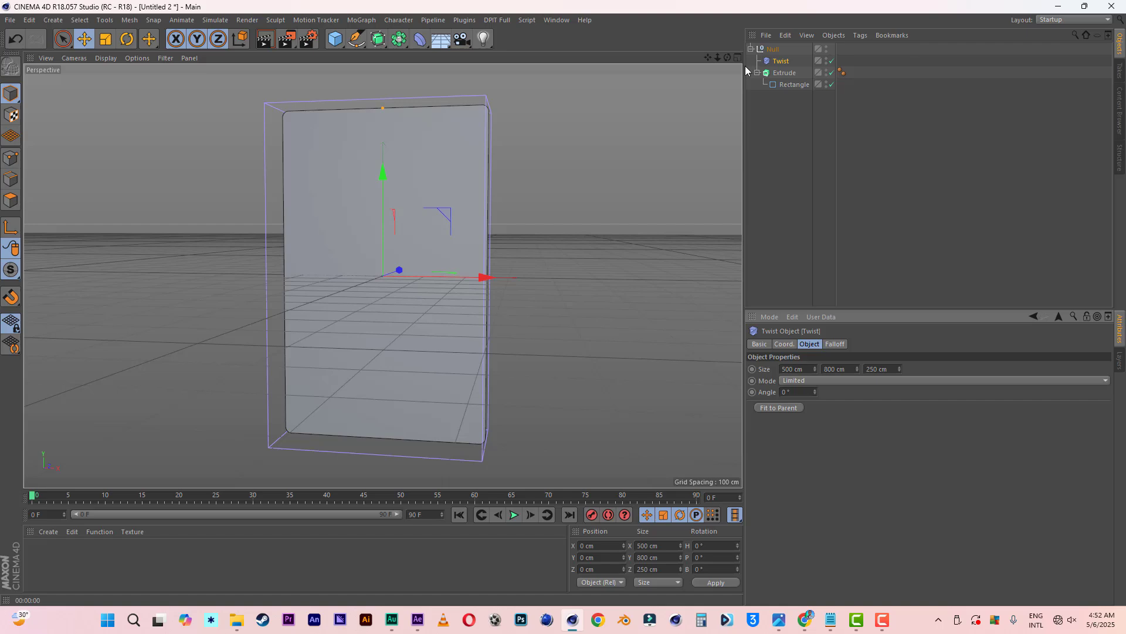
drag(728, 57, 639, 65)
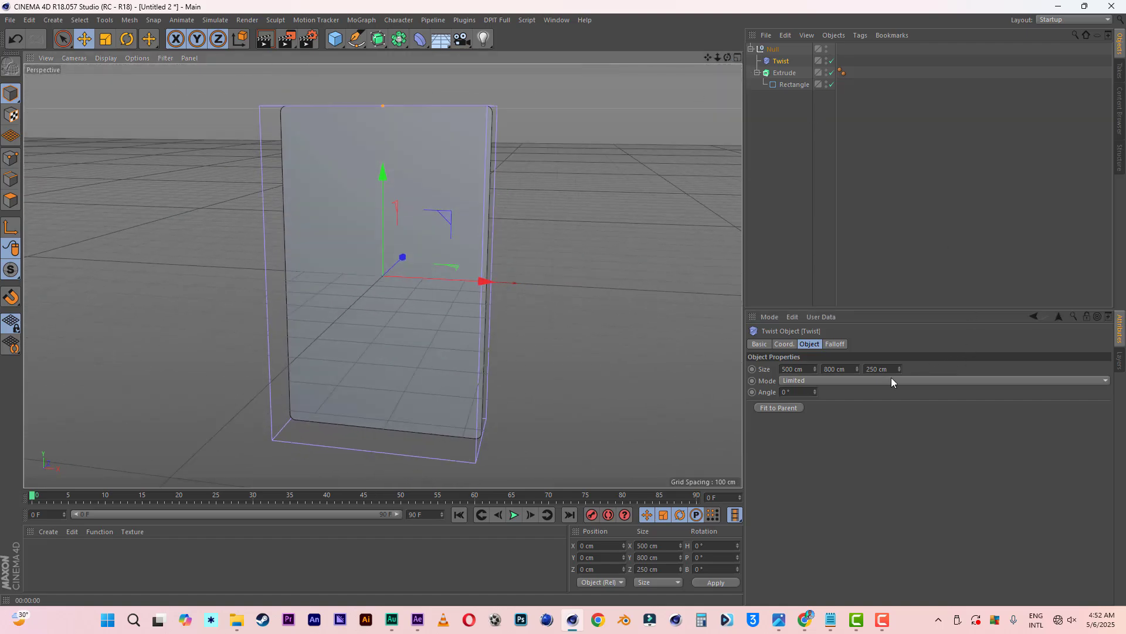
double_click(878, 368)
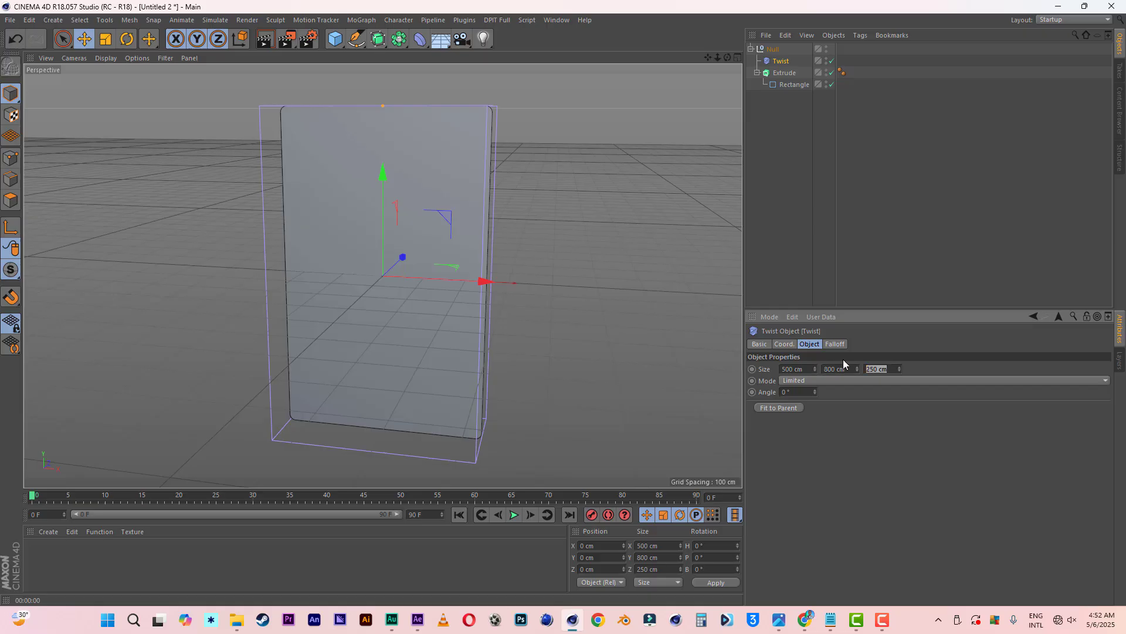
text(20)
key(Return)
- Add a MoGraph Cloner and make the Null with the twisted panel its child
mouse_move(730, 55)
mouse_down()
mouse_move(686, 56)
mouse_move(731, 51)
mouse_up()
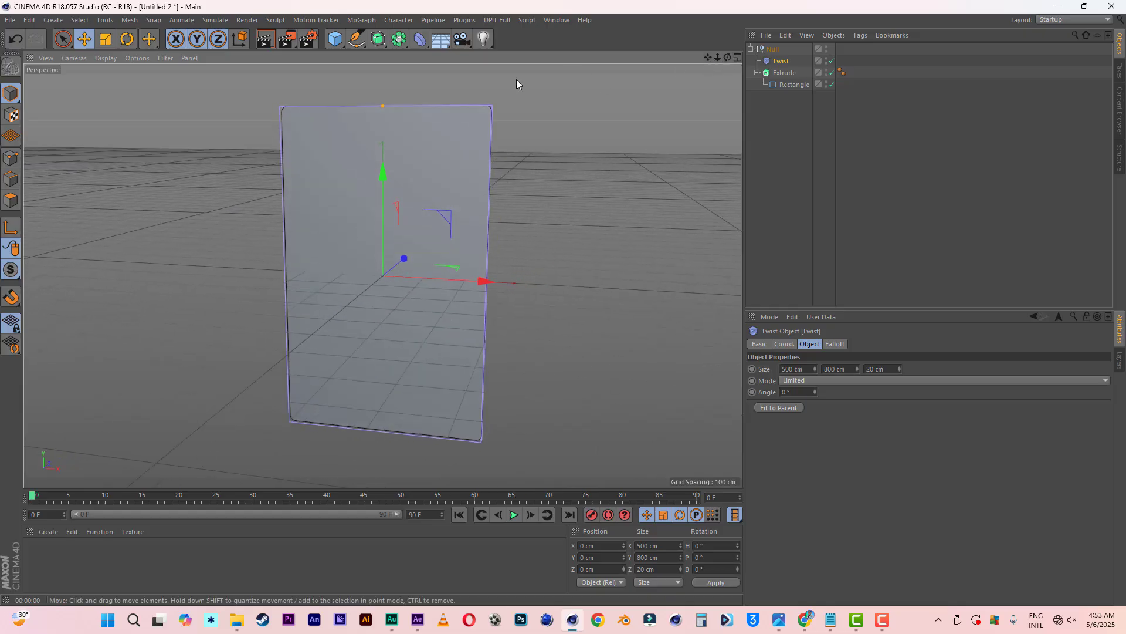
click(361, 21)
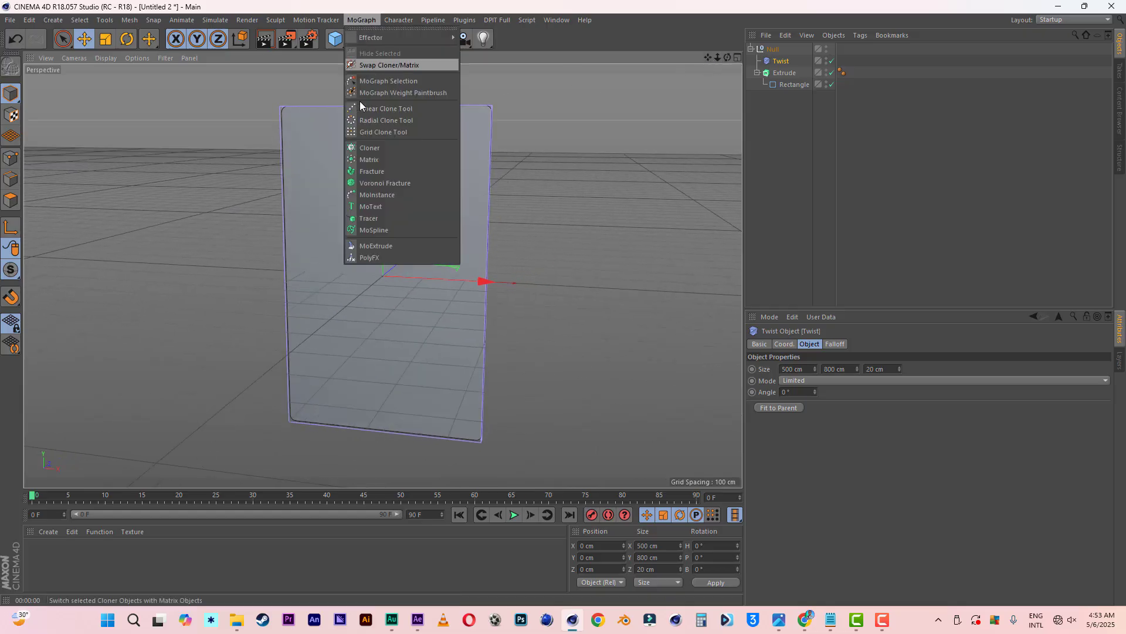
click(371, 149)
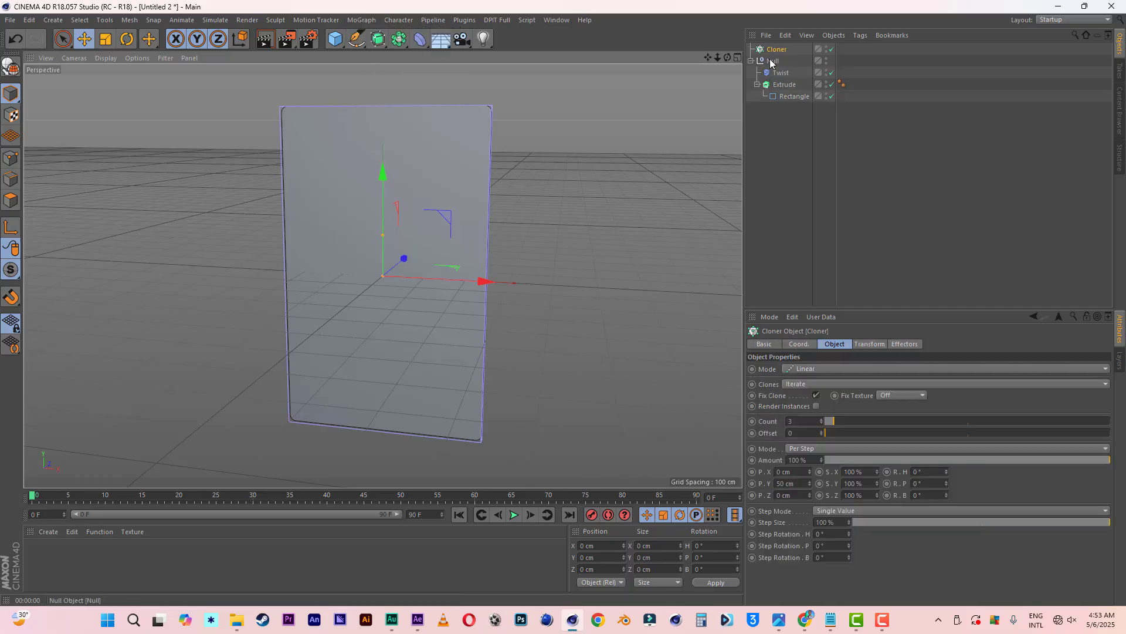
mouse_move(774, 65)
mouse_down()
mouse_move(775, 52)
mouse_move(712, 56)
mouse_up()
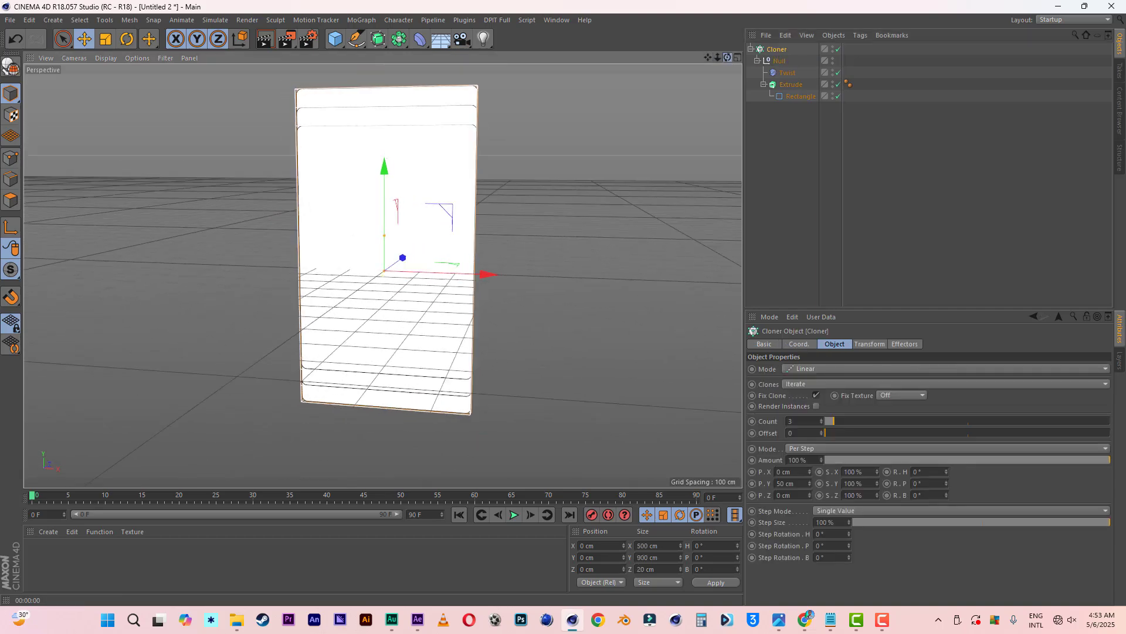
- Set the linear cloner's count to 7 and its Y position per step to 0 cm
click(821, 420)
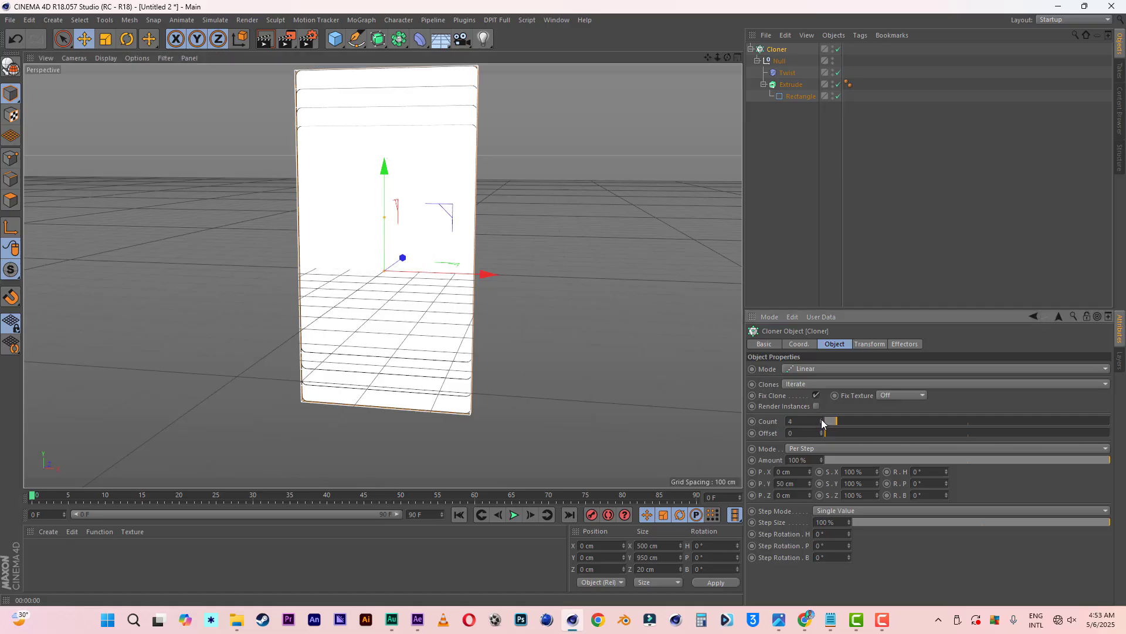
click(821, 420)
click(821, 420)
click(822, 420)
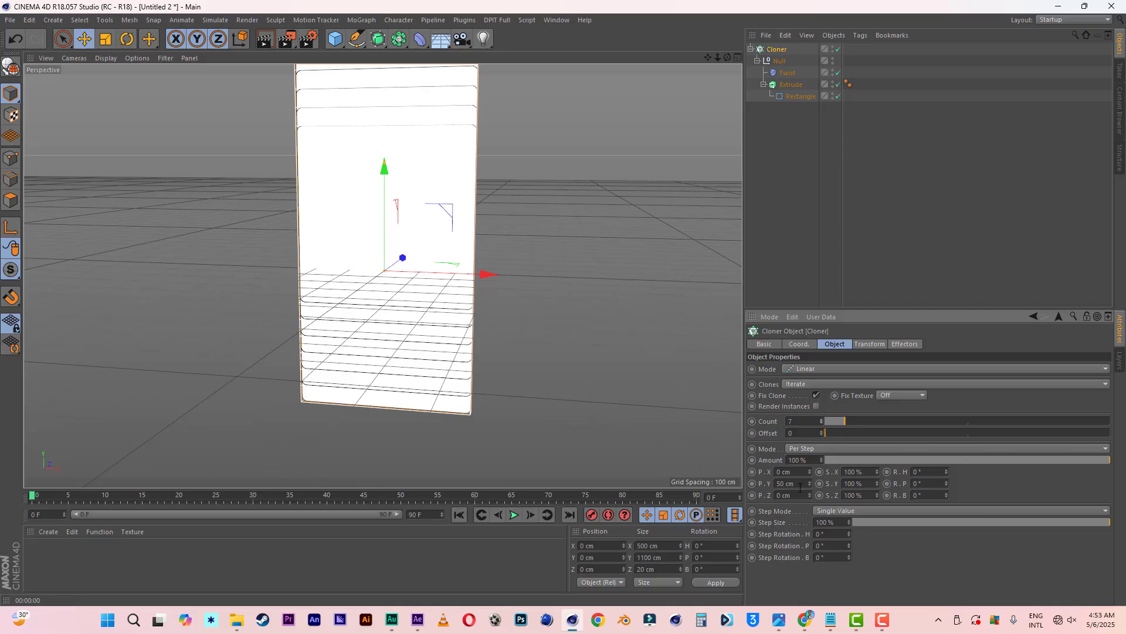
click(800, 487)
text(0)
key(Return)
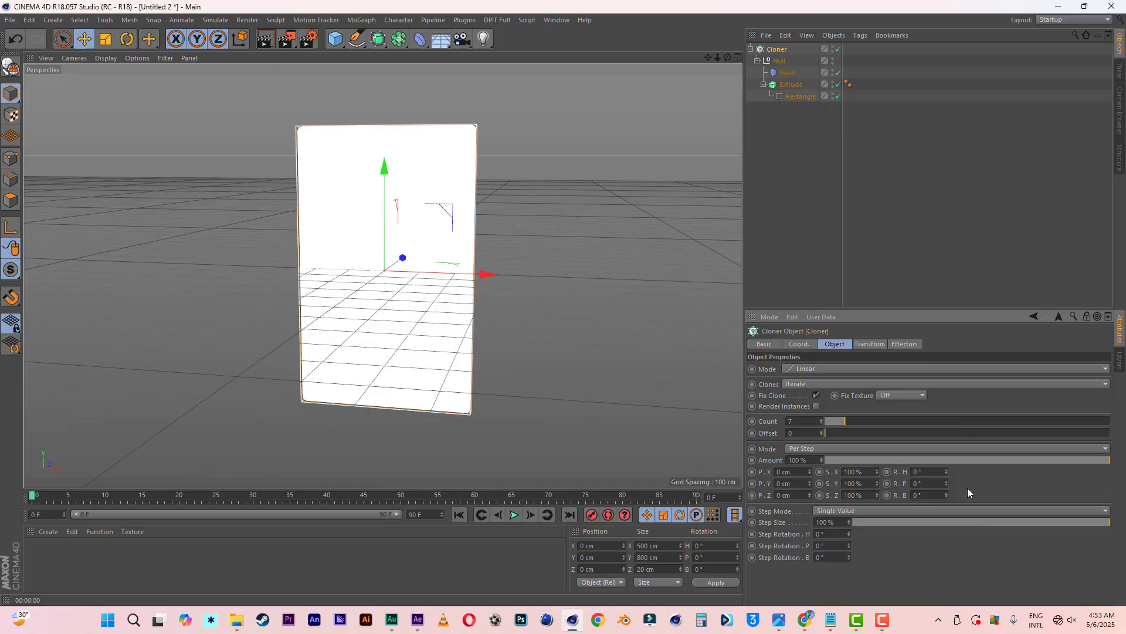
- Switch the Cloner to Radial mode and lay out its clones on the XZ plane
click(814, 370)
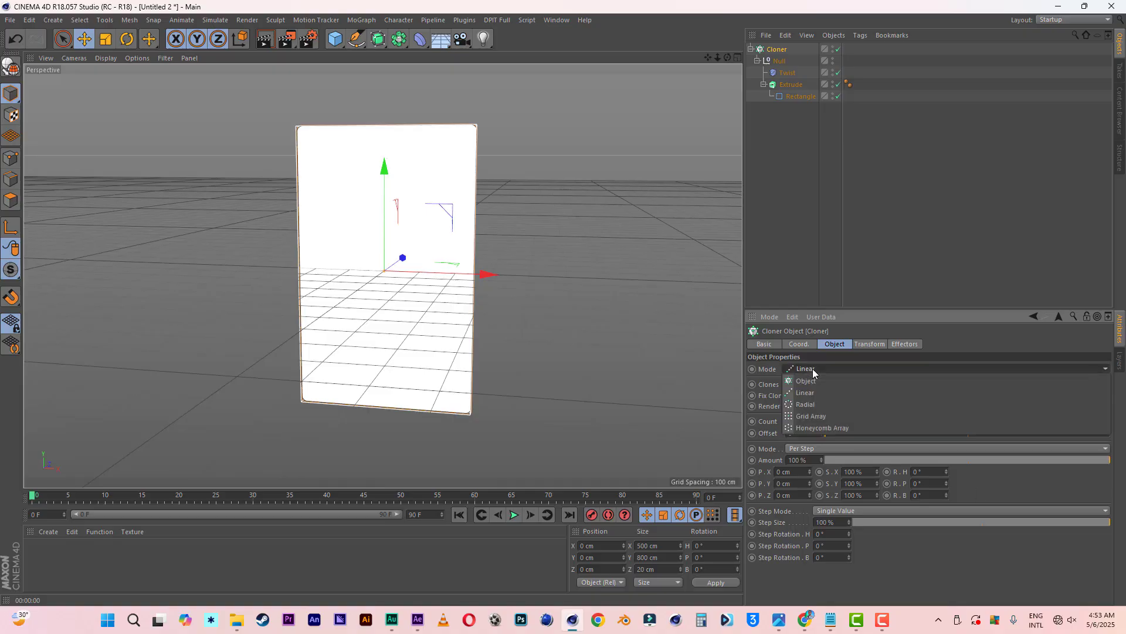
click(804, 403)
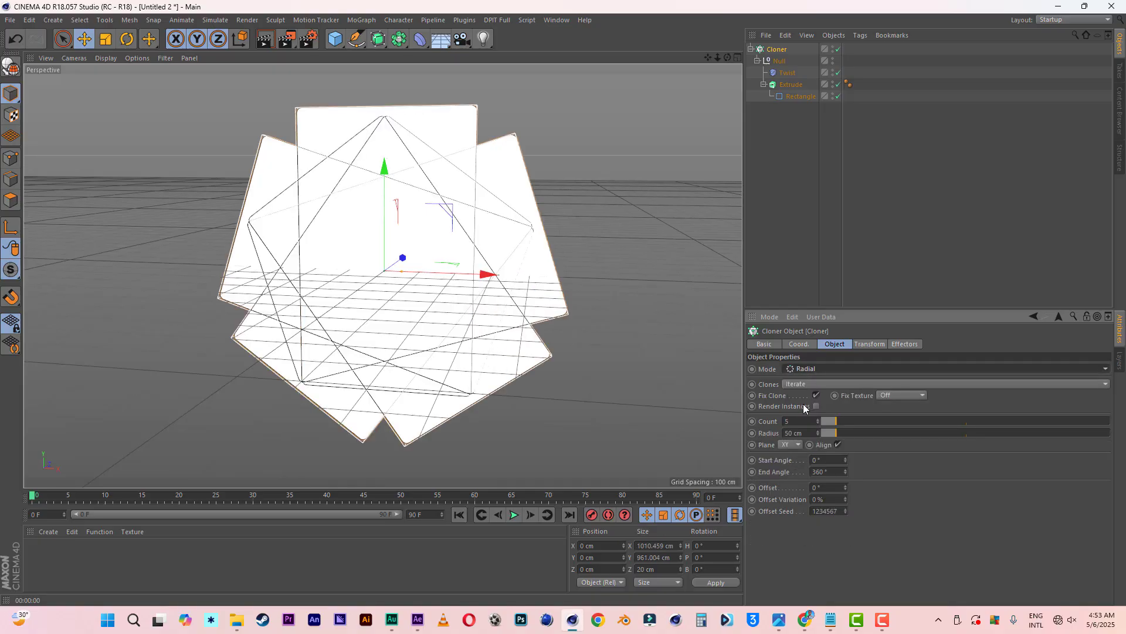
click(790, 446)
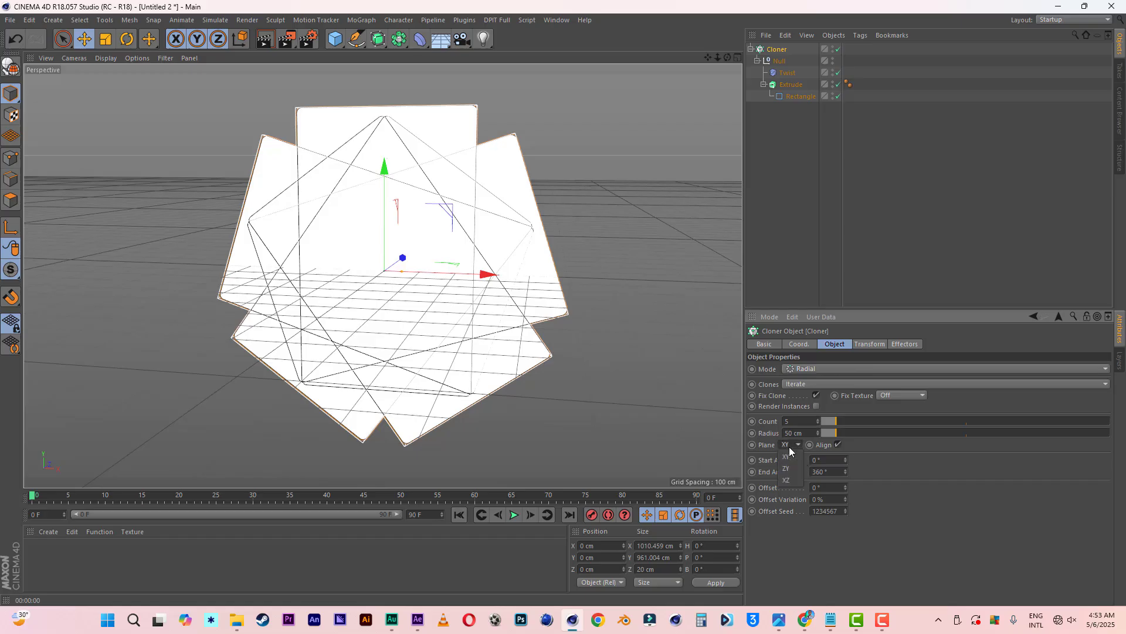
click(789, 478)
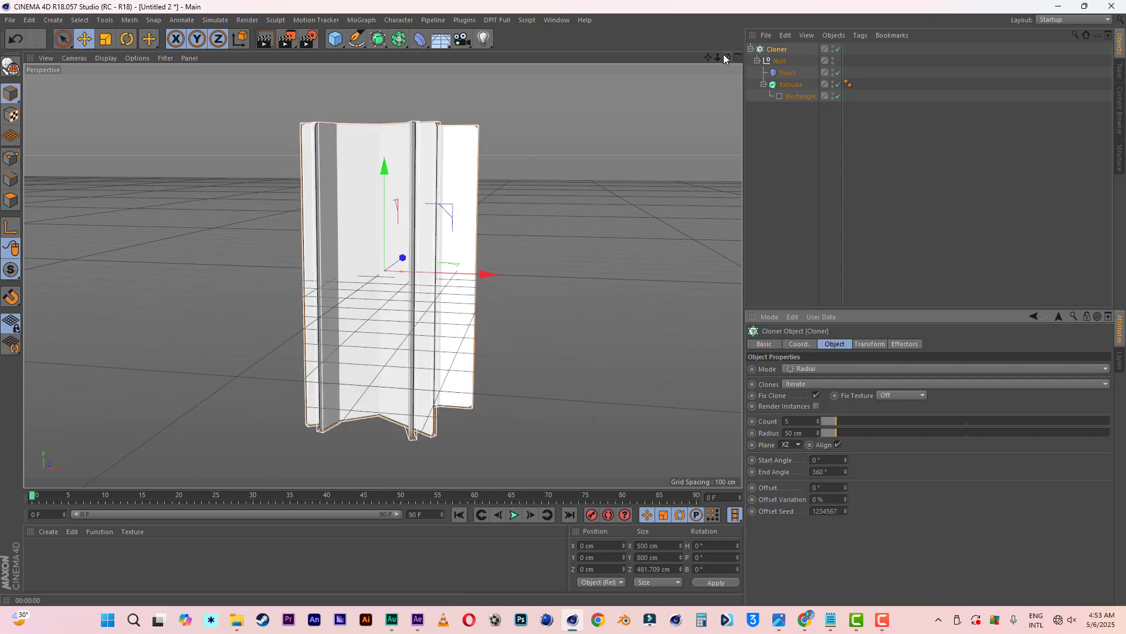
- Set the radial Cloner's radius to 0 cm so the panels cross at the centre
drag(727, 57, 687, 94)
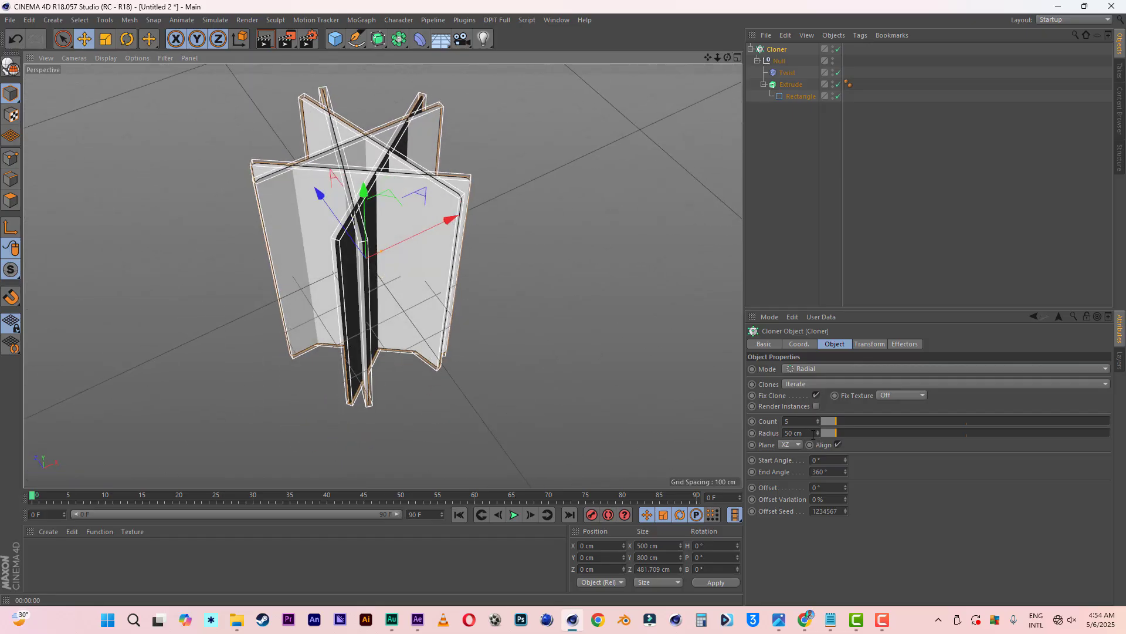
click(813, 434)
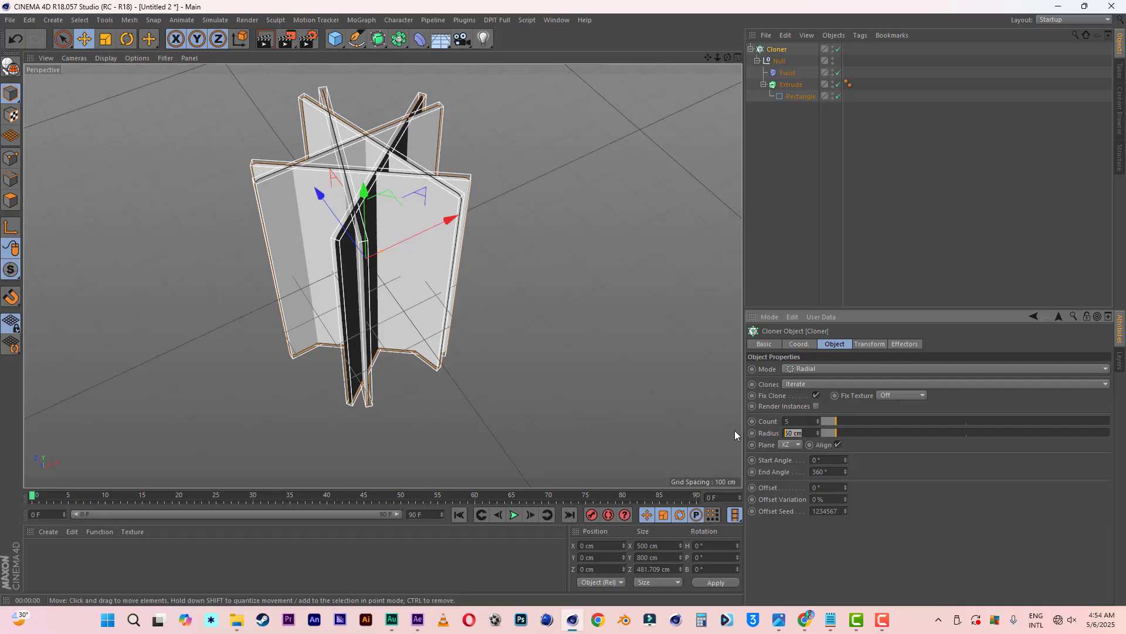
text(0)
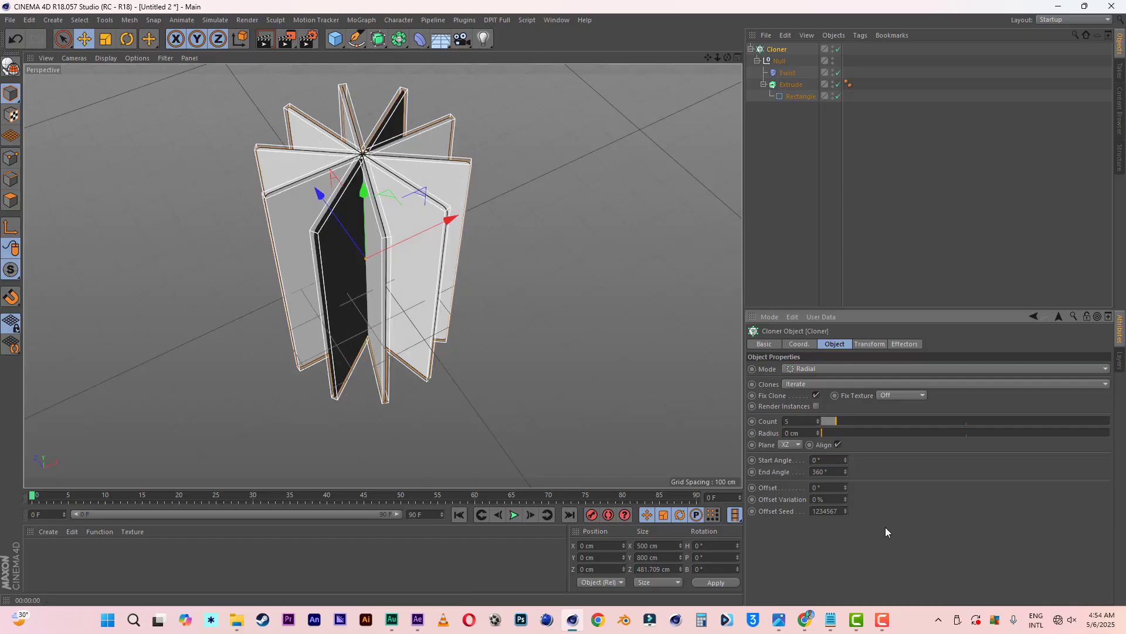
drag(728, 57, 727, 94)
drag(708, 57, 708, 88)
alt+middle_drag(383, 275, 393, 261)
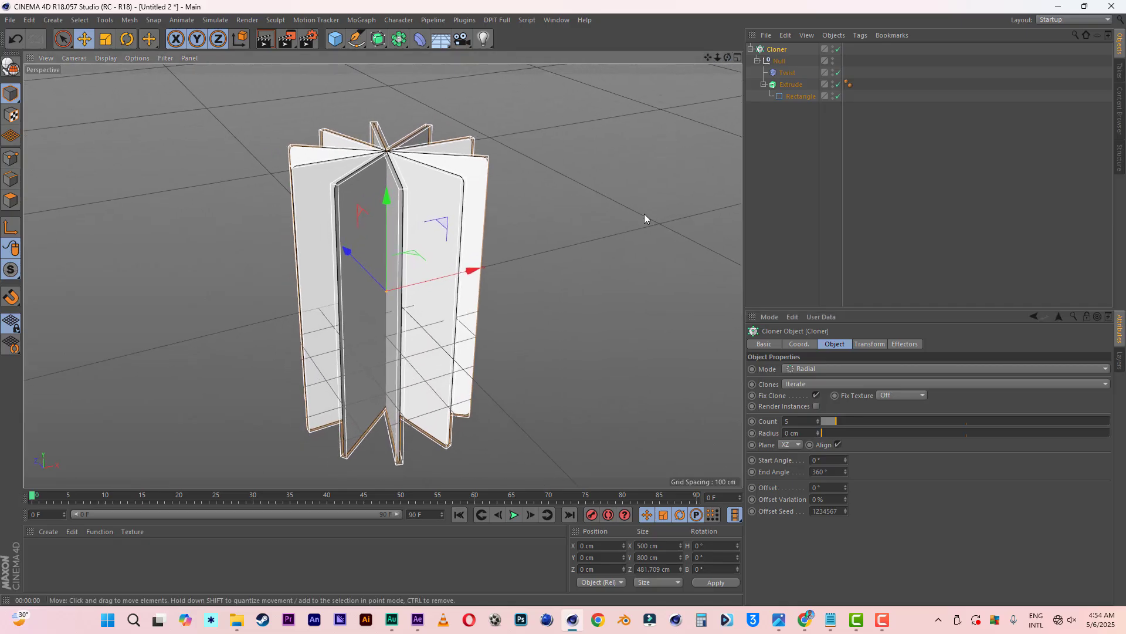
alt+drag(644, 213, 793, 377)
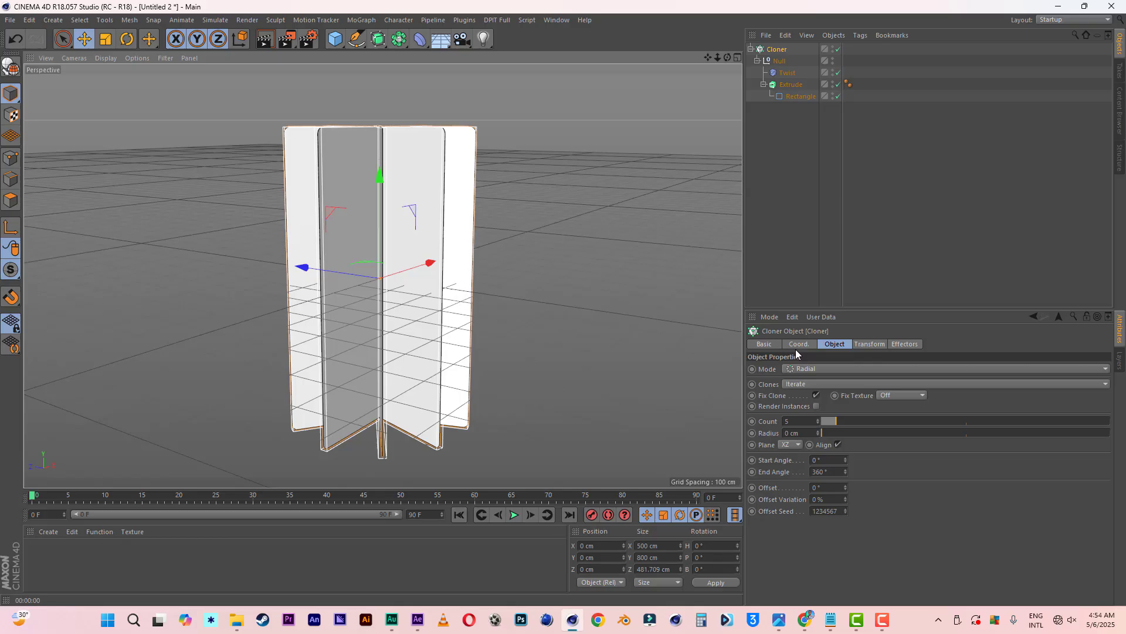
- Set the project's end frame to 150 F
click(797, 345)
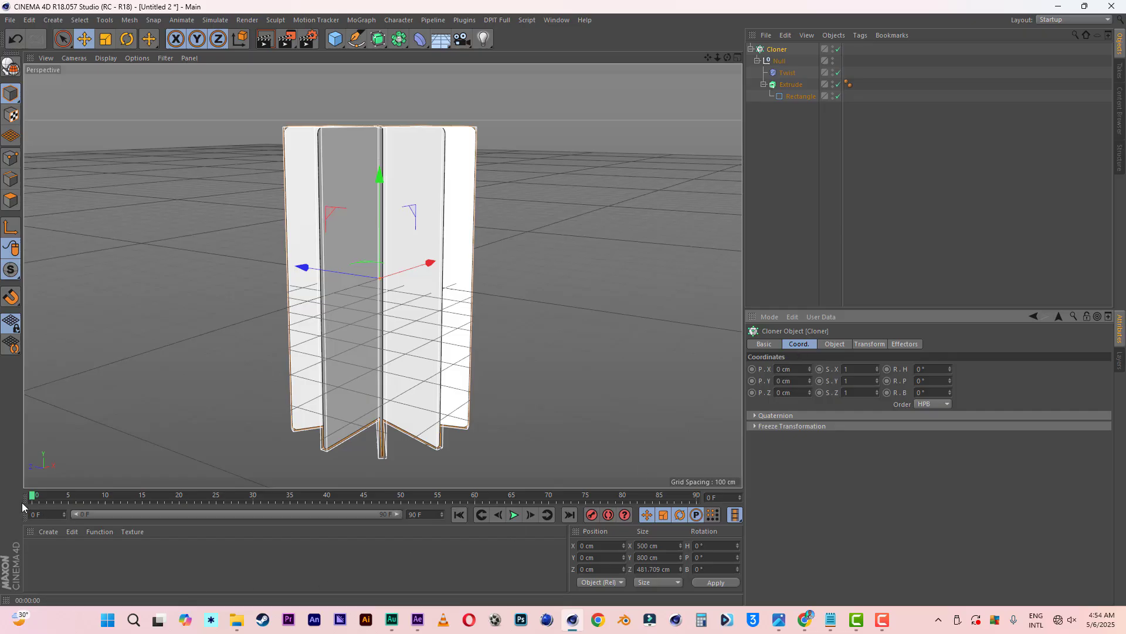
click(437, 518)
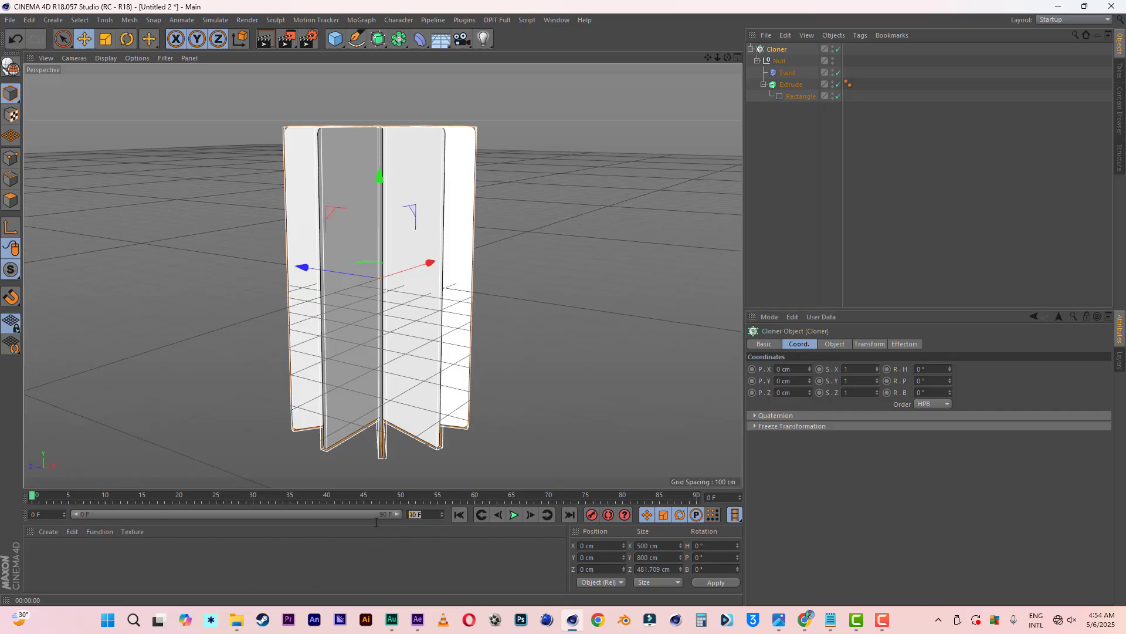
text(150)
click(470, 565)
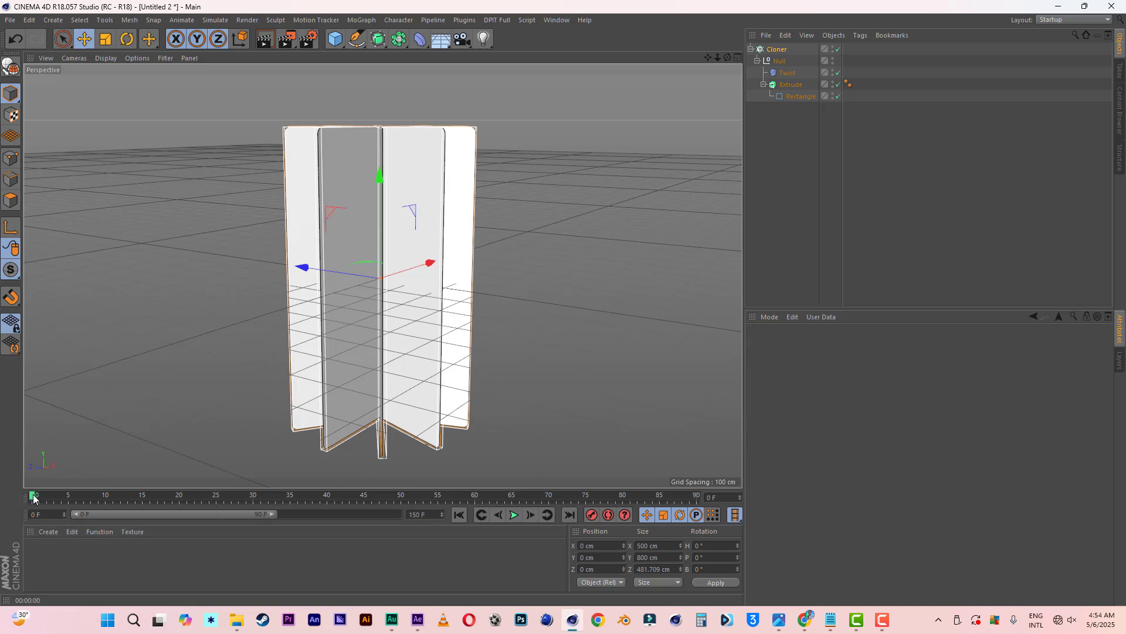
- Keyframe the Cloner's heading rotation (R.H) at -360° on frame 0
click(778, 49)
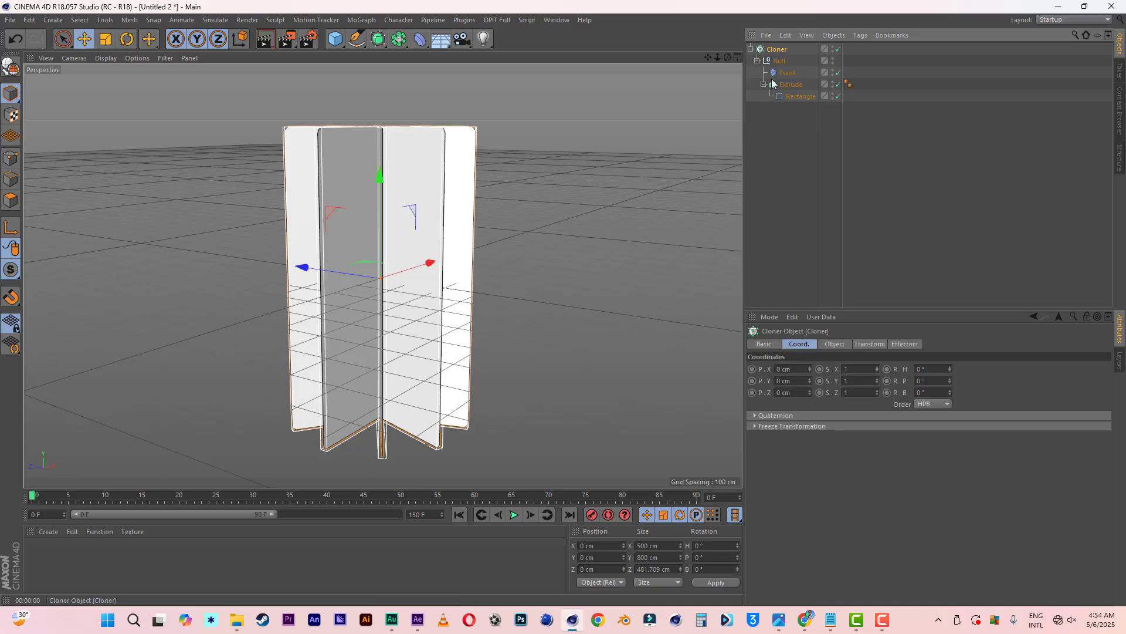
click(938, 370)
key(BackSpace)
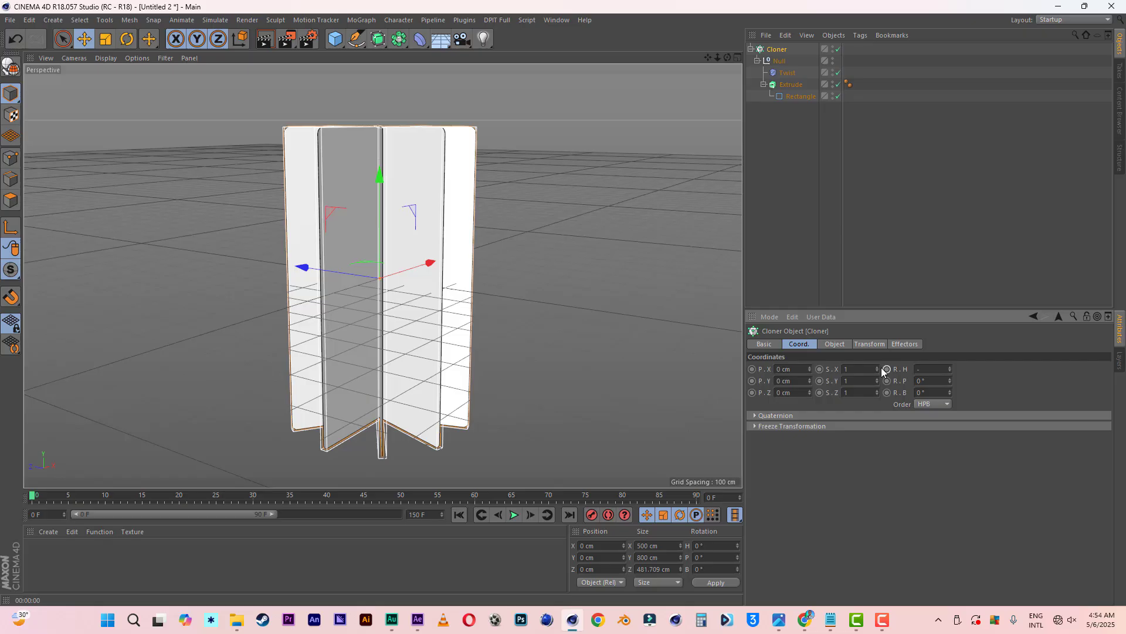
key(Return)
- Extend the preview range to frame 128 and keyframe the Cloner's heading rotation at 0° on frame 120
drag(273, 514, 355, 515)
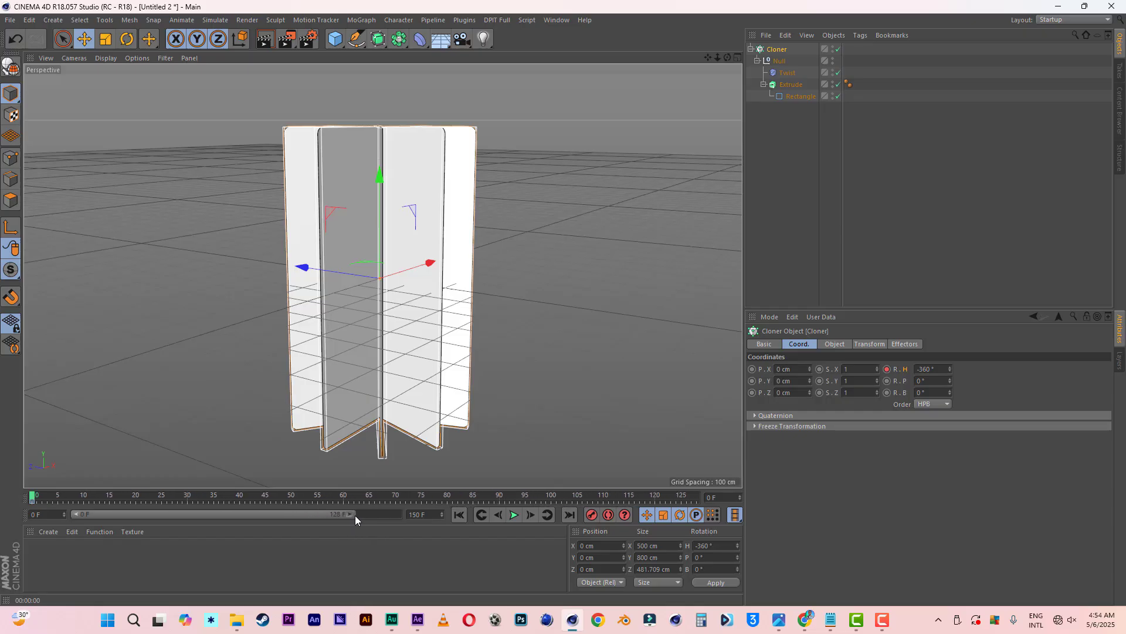
click(655, 498)
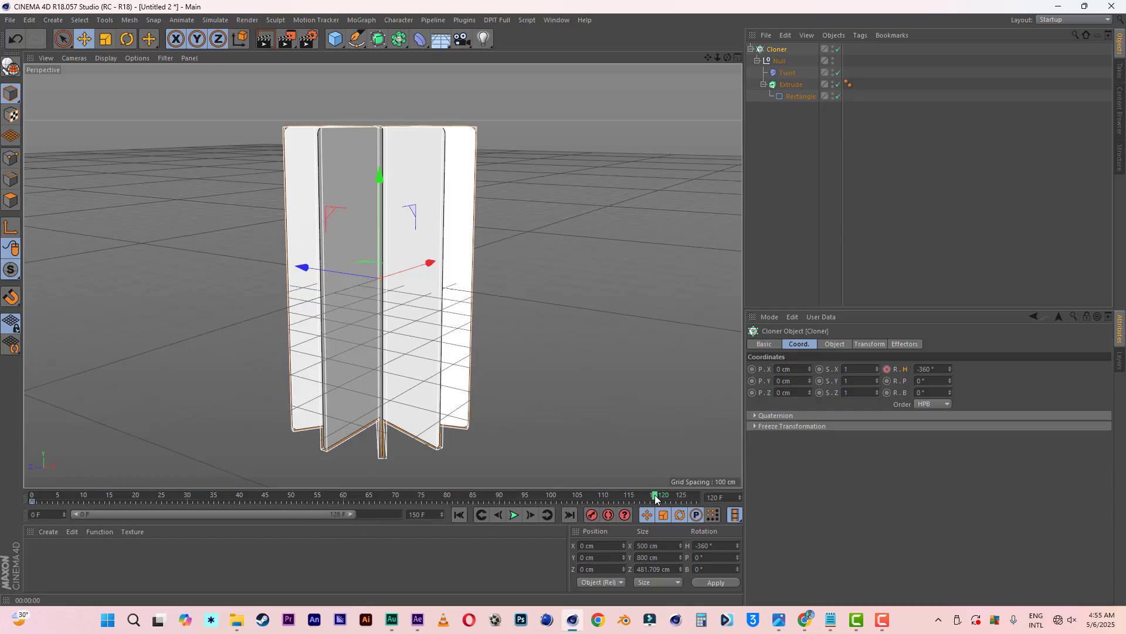
click(937, 368)
text(0)
key(Return)
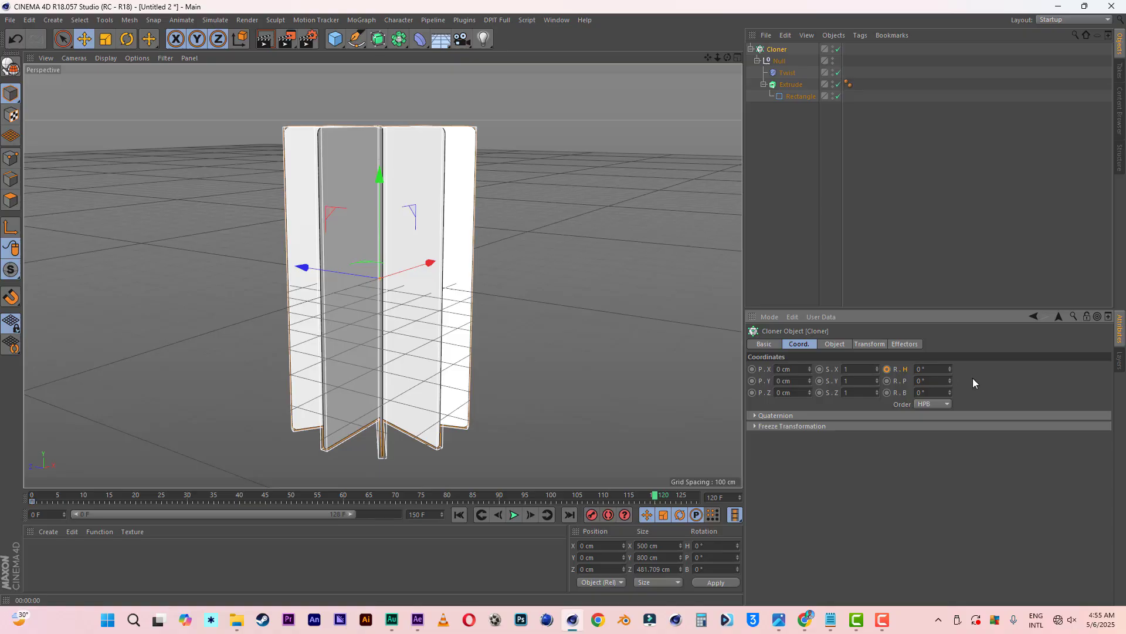
click(887, 369)
- Play the Cloner's rotation animation from frame 0 and stop it after one turn
click(459, 515)
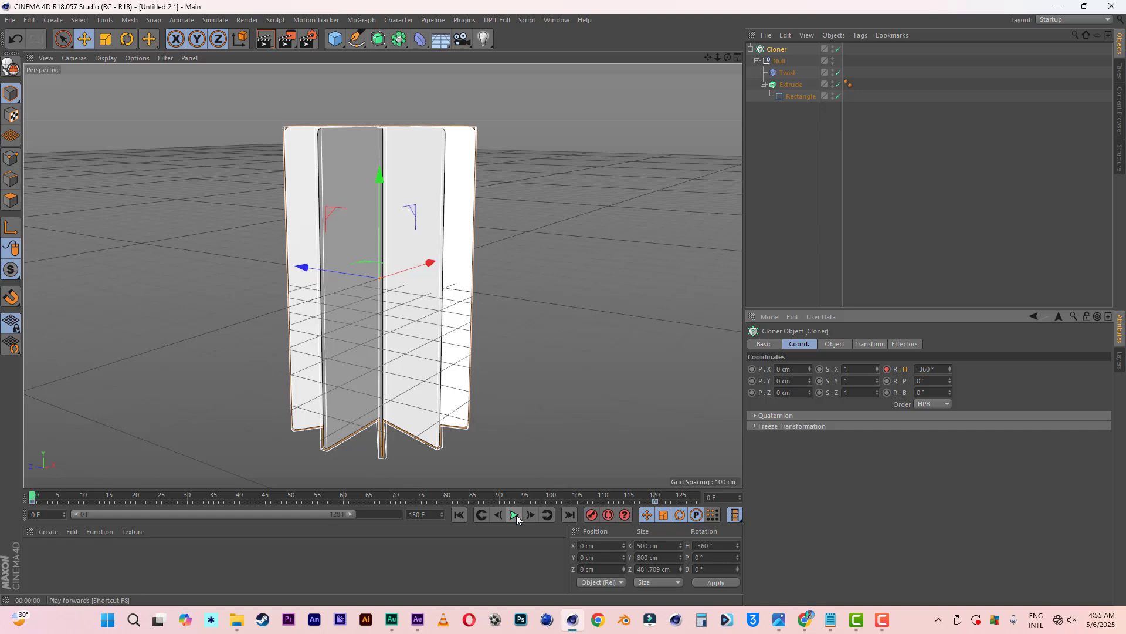
click(515, 514)
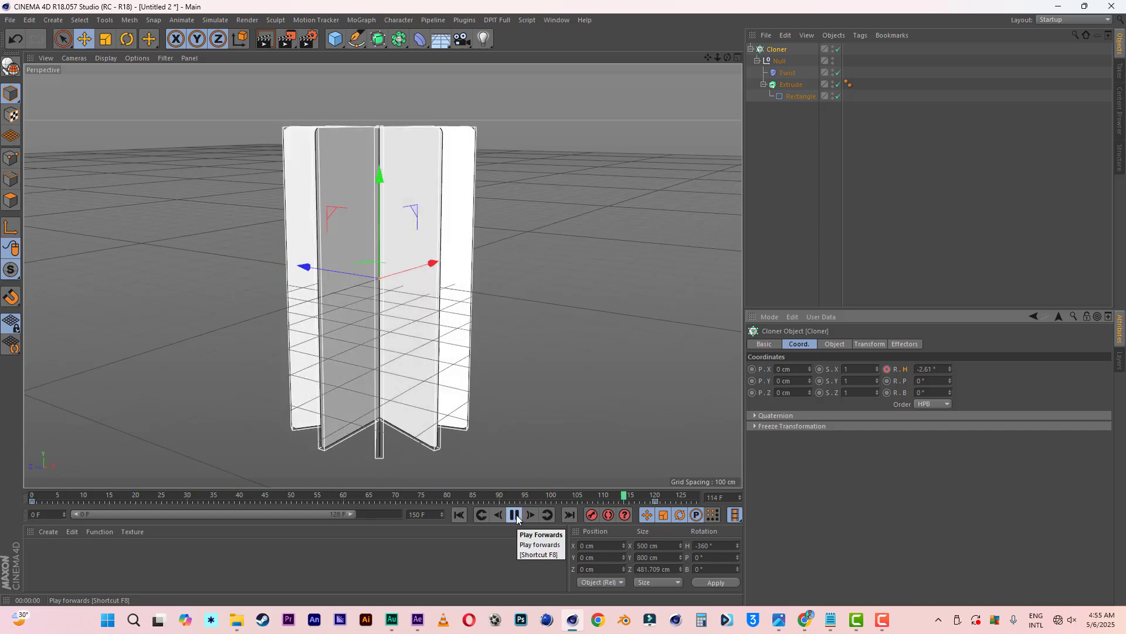
click(515, 515)
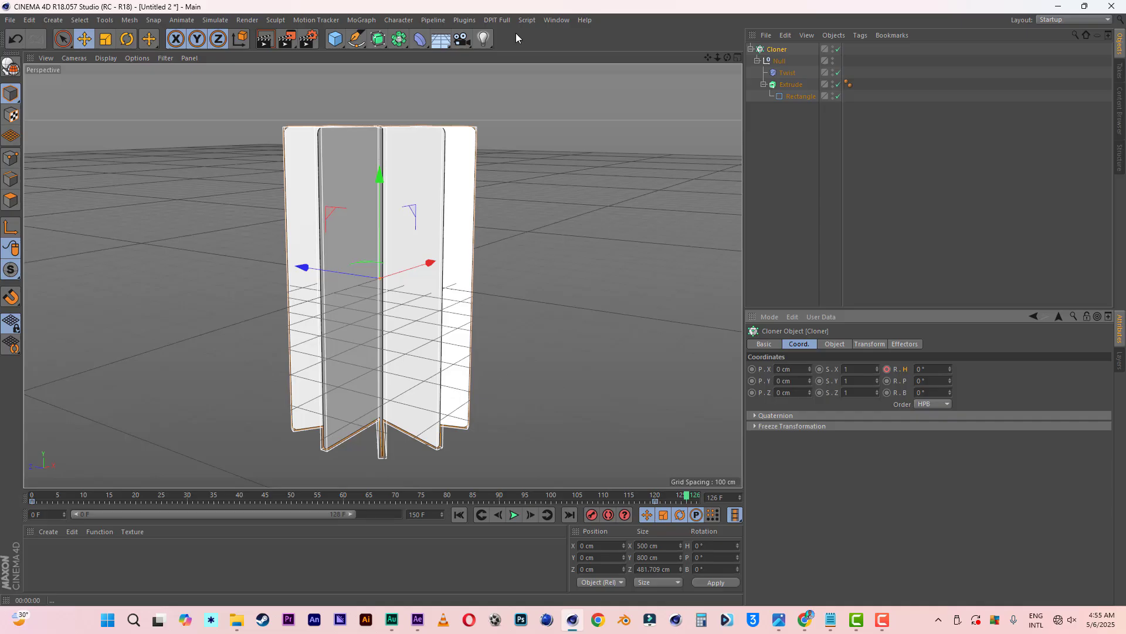
- Open the F-Curve timeline, enlarge its window and fit the Cloner's whole rotation curve in it
click(556, 21)
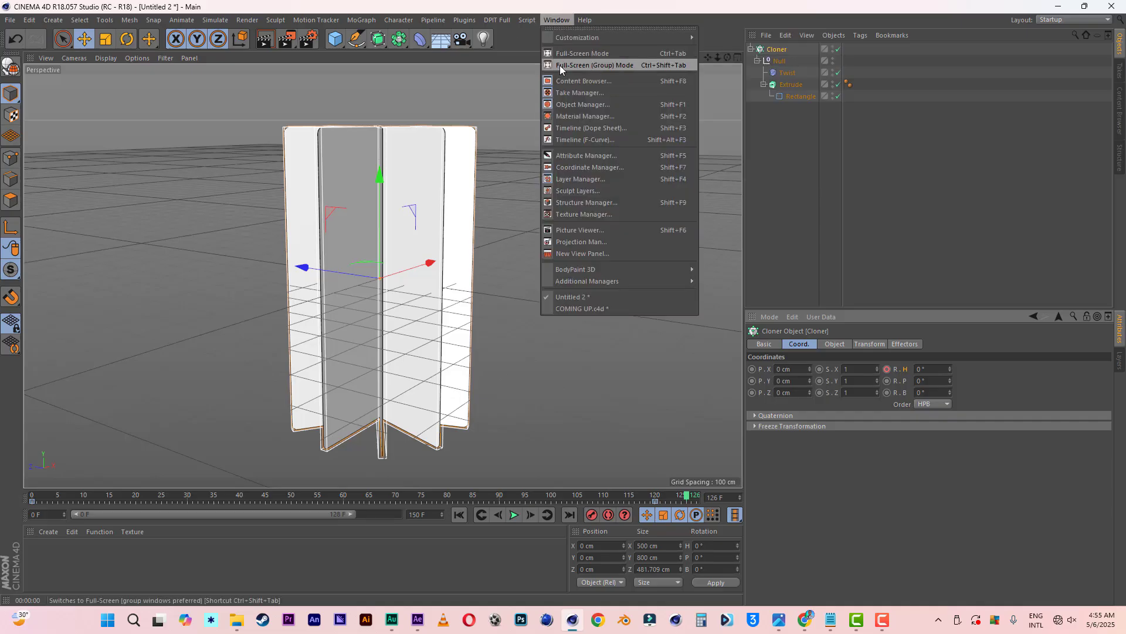
click(587, 139)
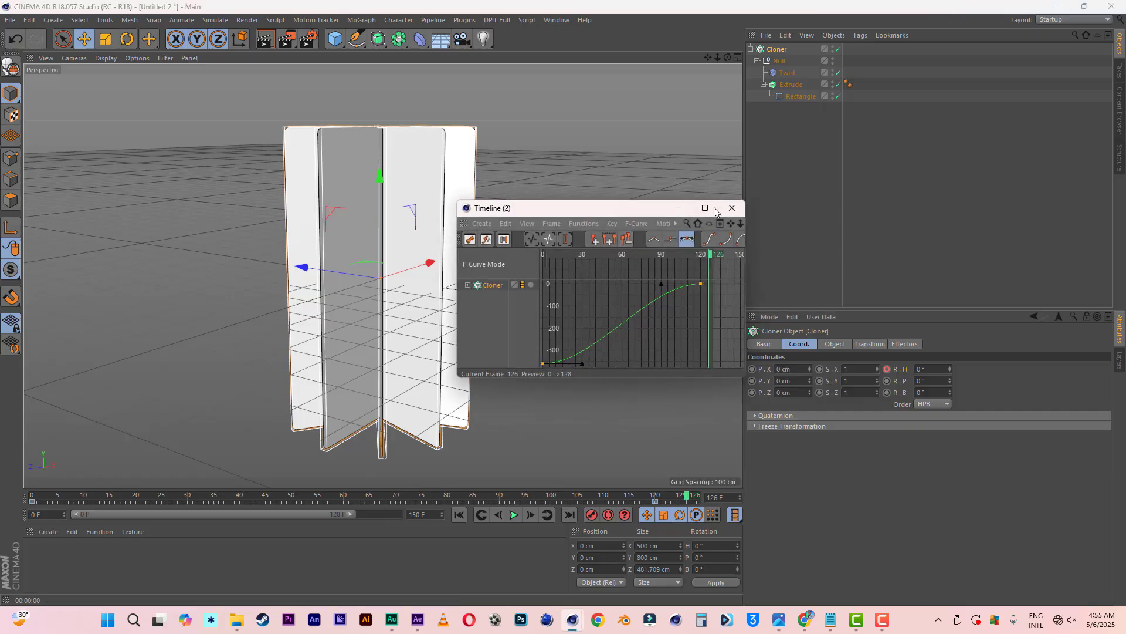
drag(654, 200, 654, 77)
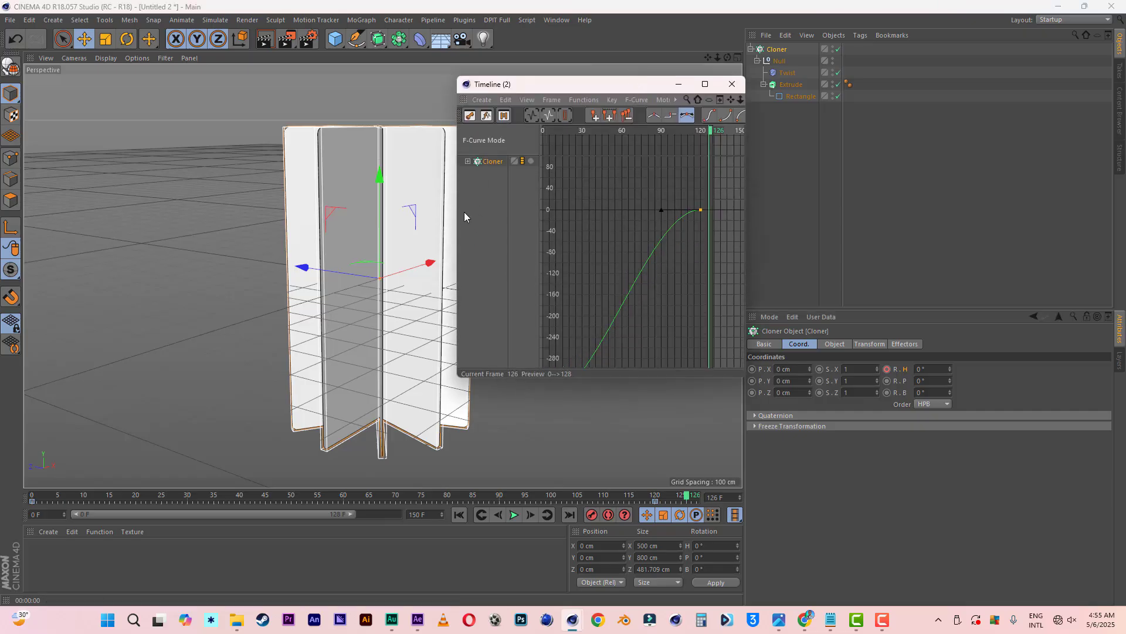
drag(458, 220, 198, 222)
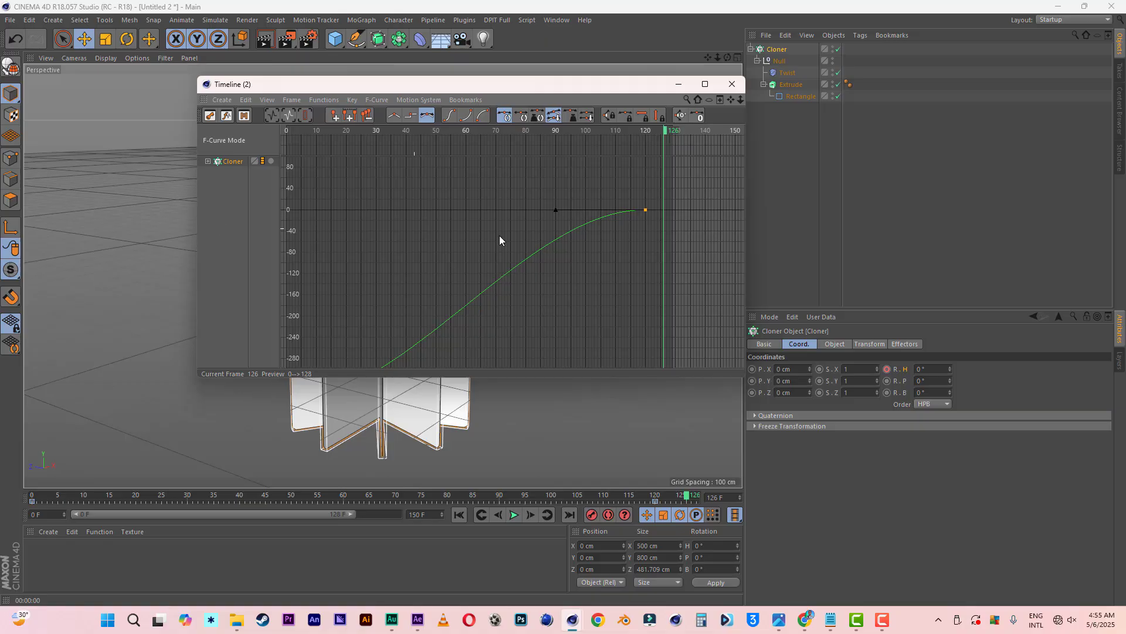
drag(742, 222, 863, 223)
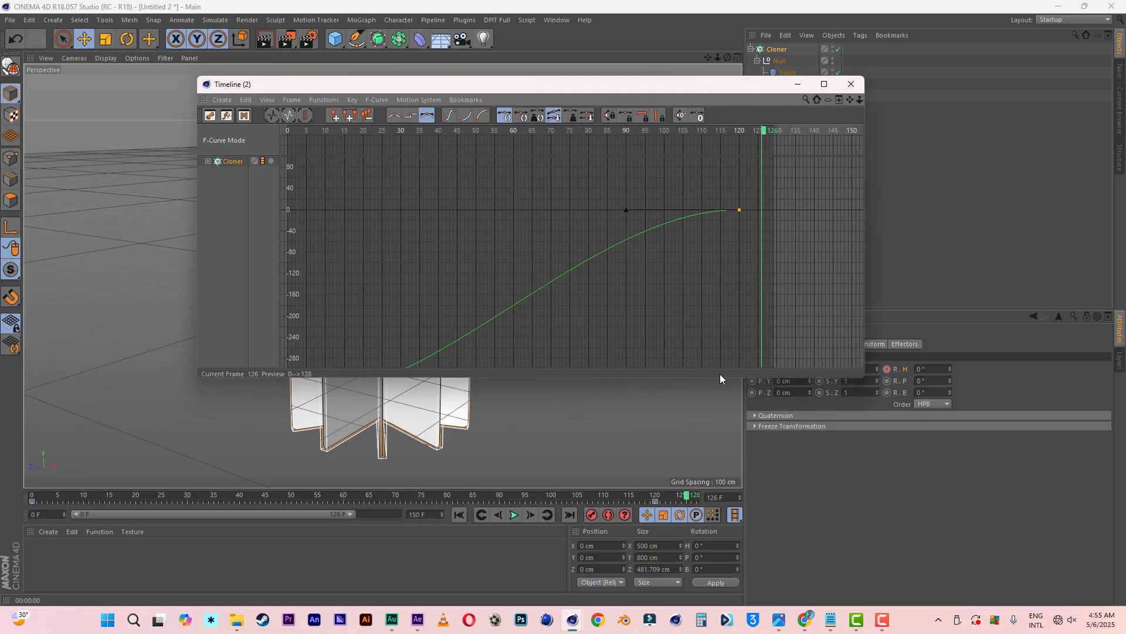
drag(711, 378, 710, 423)
drag(860, 99, 816, 138)
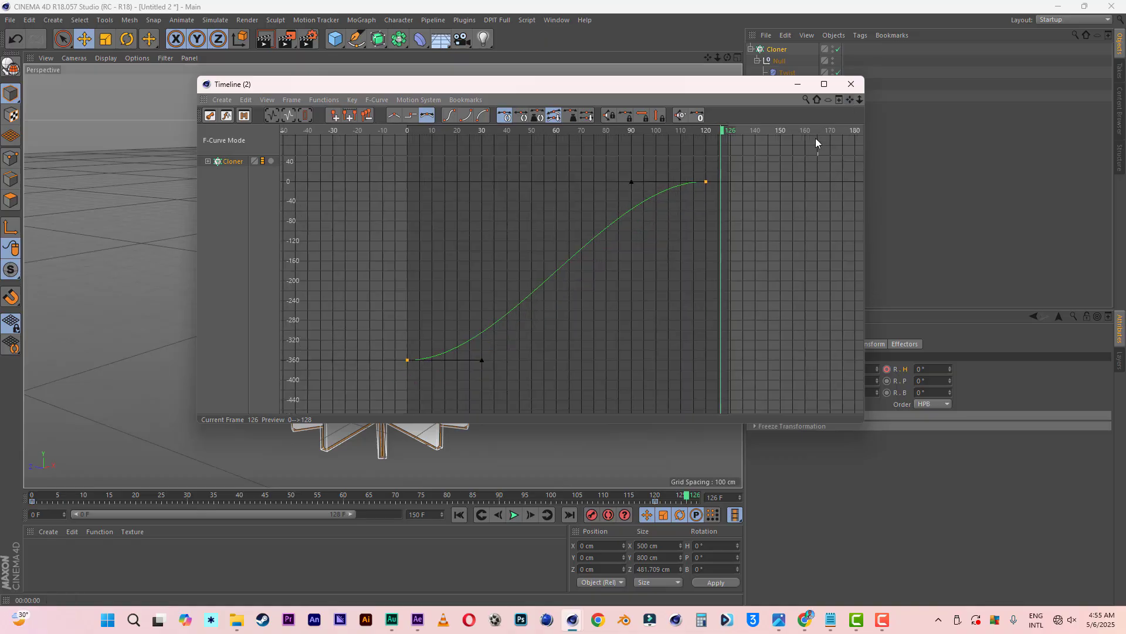
- Adjust the tangents of the keys at frames 0 and 120 to turn the rotation curve into a straight line
click(705, 182)
drag(631, 183, 634, 241)
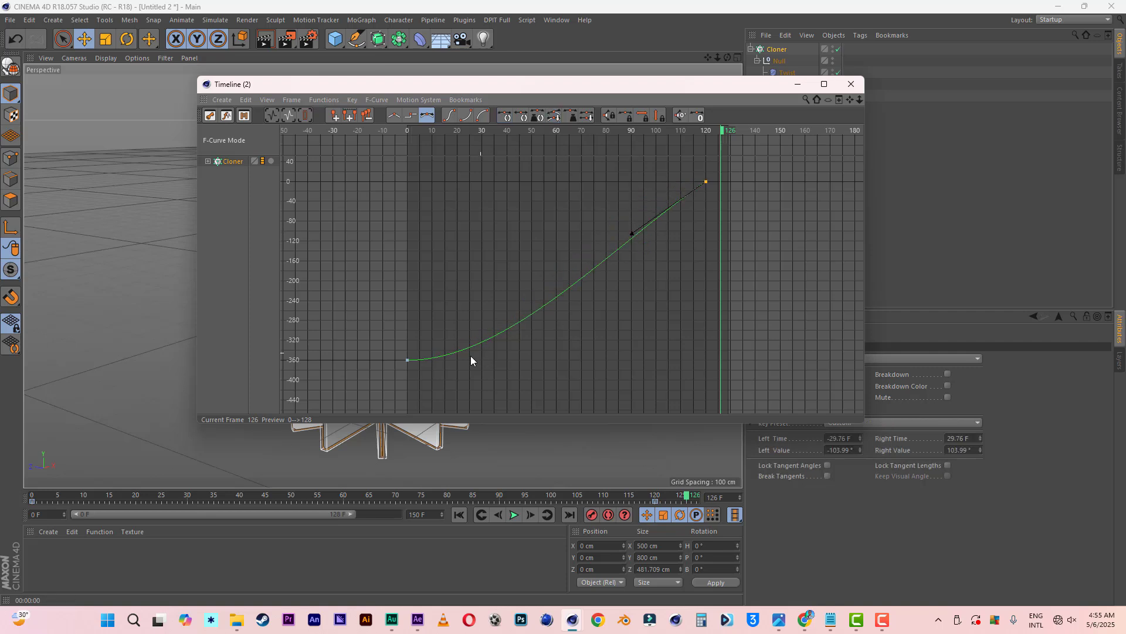
click(408, 359)
drag(481, 360, 481, 319)
click(706, 183)
drag(634, 233, 632, 230)
click(408, 360)
drag(486, 318, 482, 315)
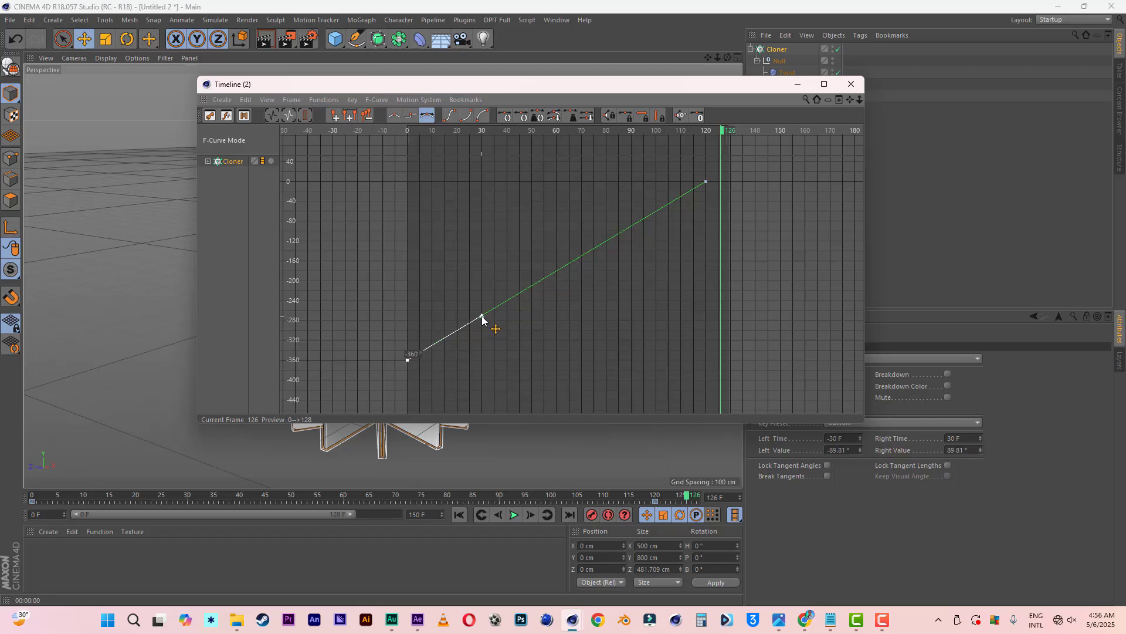
- Close the F-Curve timeline and play back the linear rotation from the start
click(859, 89)
click(455, 518)
click(514, 516)
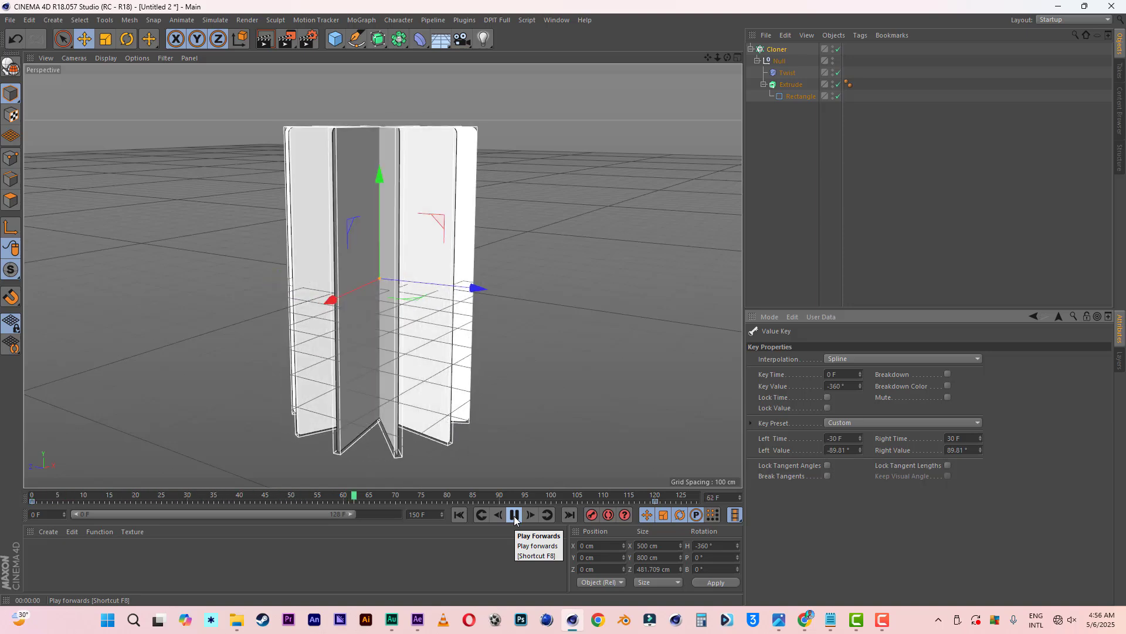
click(515, 516)
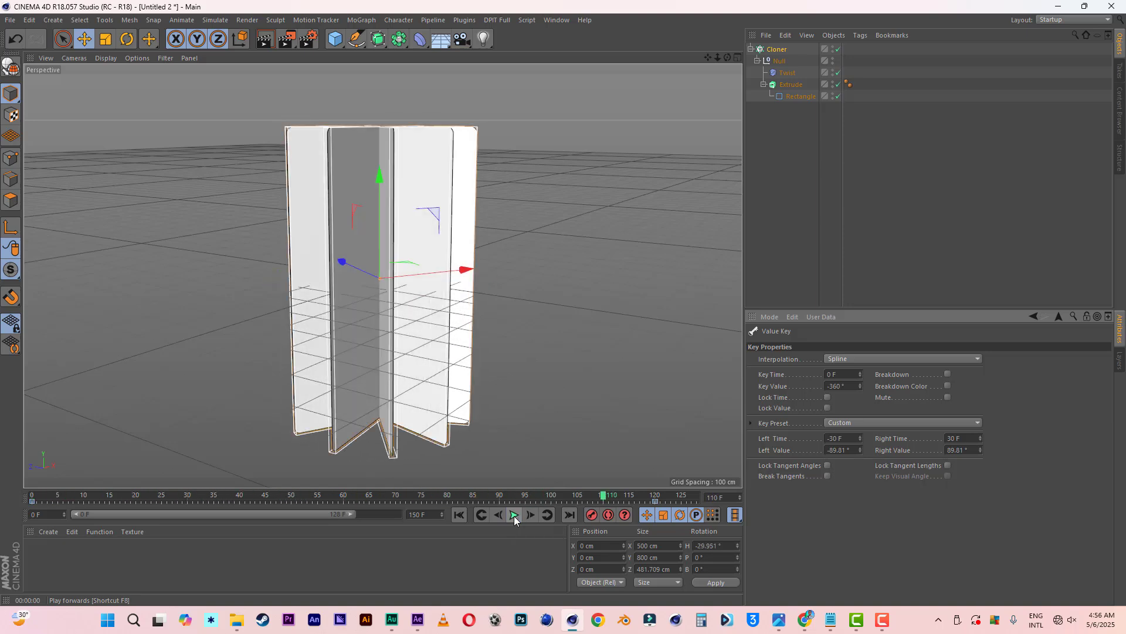
- Hide the grid in the perspective view and deselect all objects
click(170, 60)
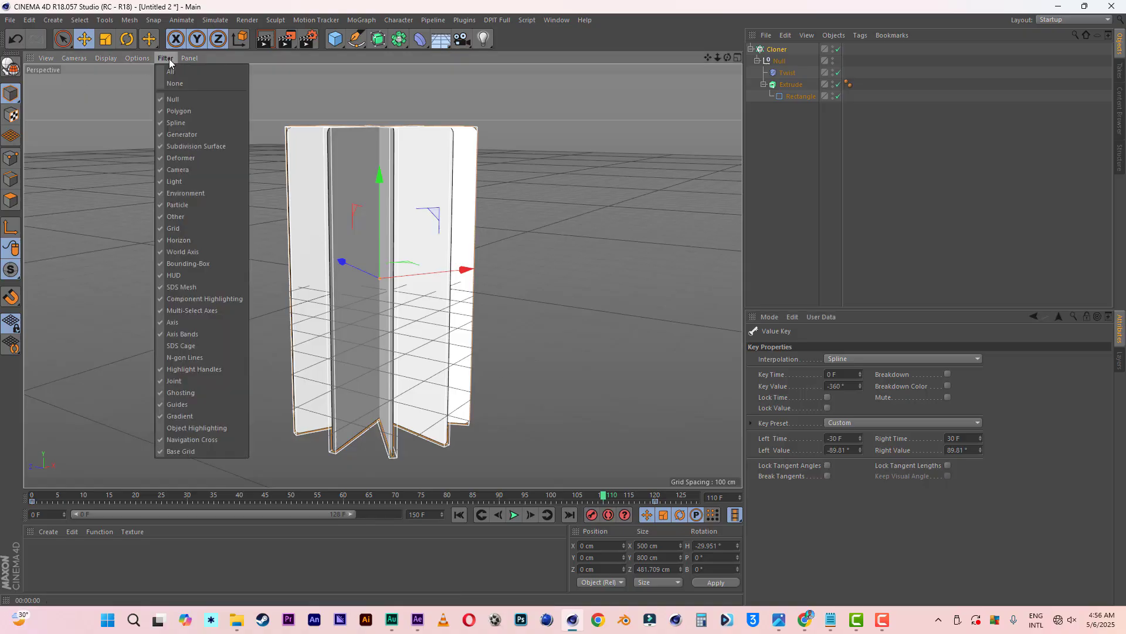
click(185, 230)
click(759, 151)
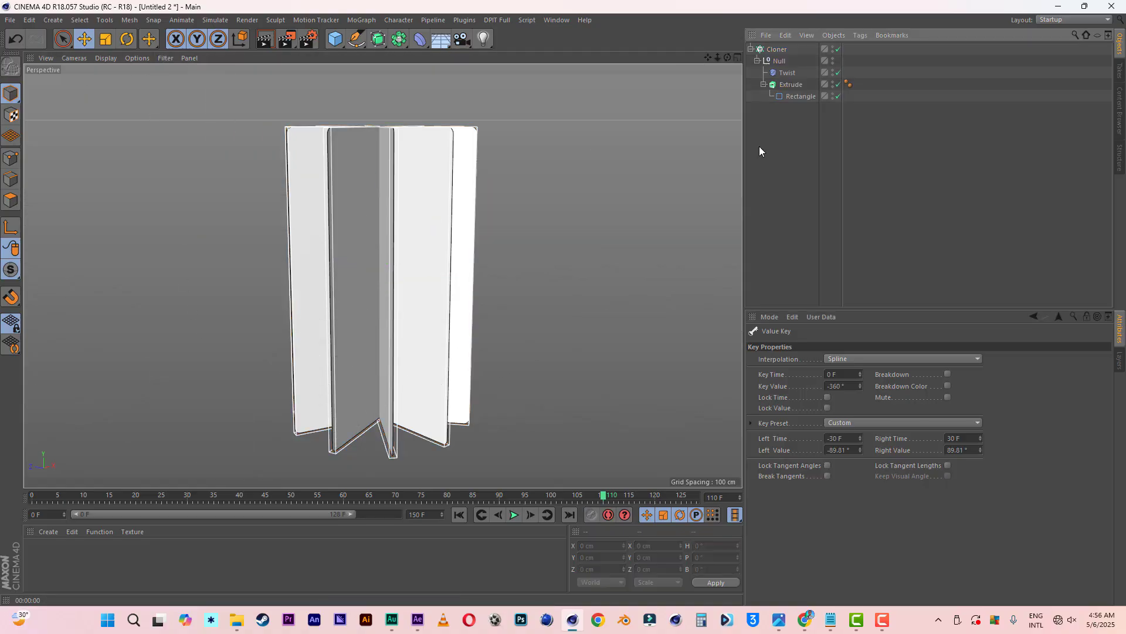
- Keyframe the Cloner's End Angle at 360° on frame 20
click(777, 49)
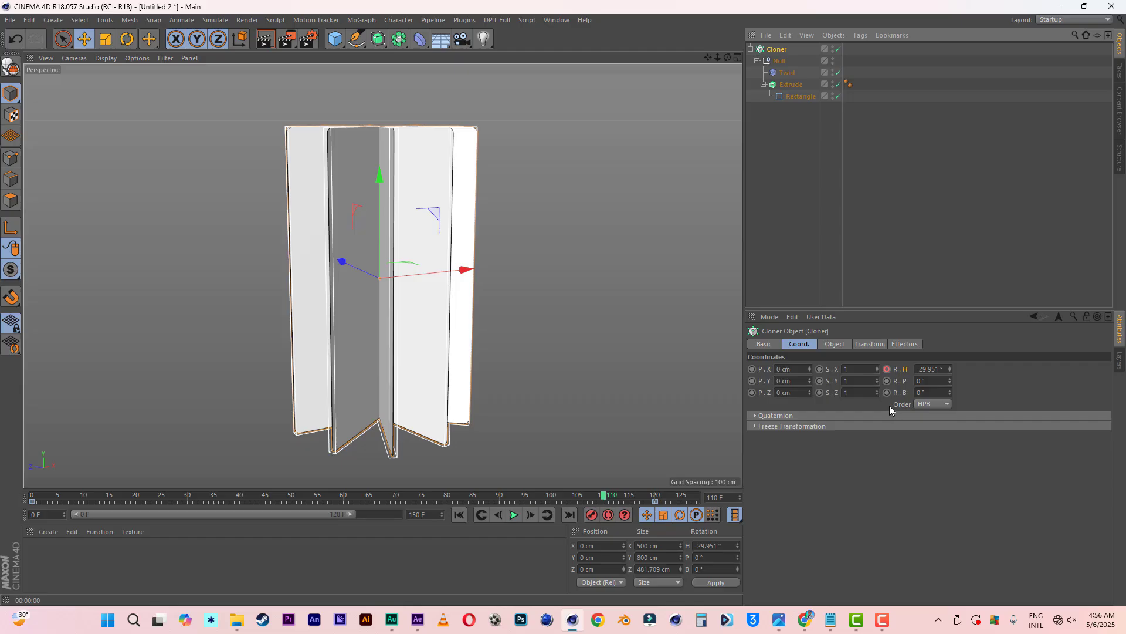
click(839, 345)
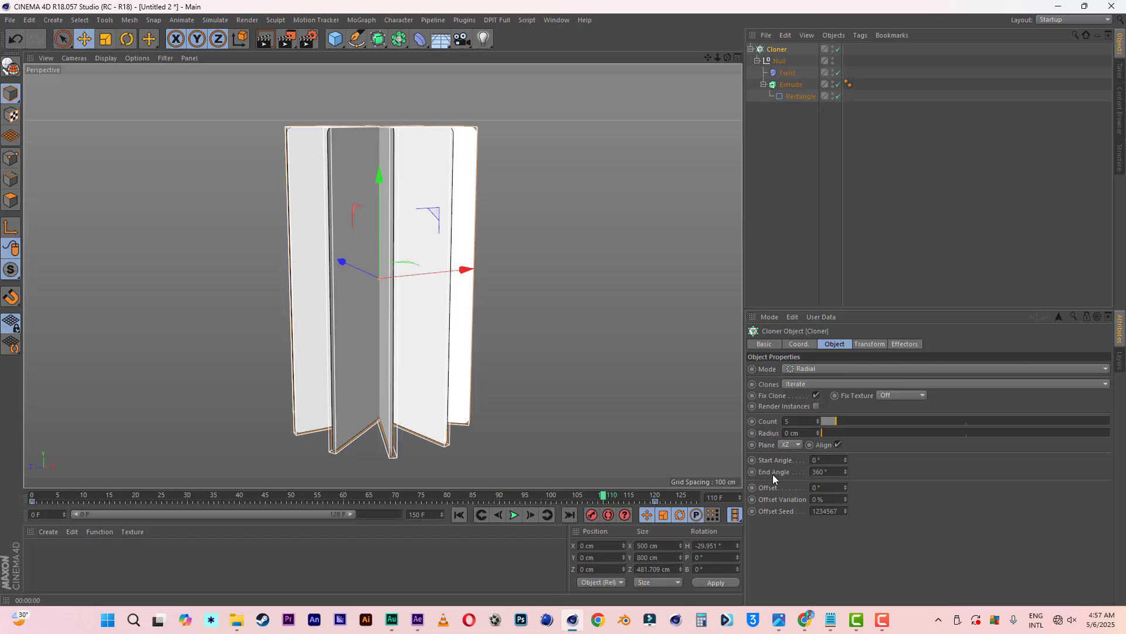
click(135, 499)
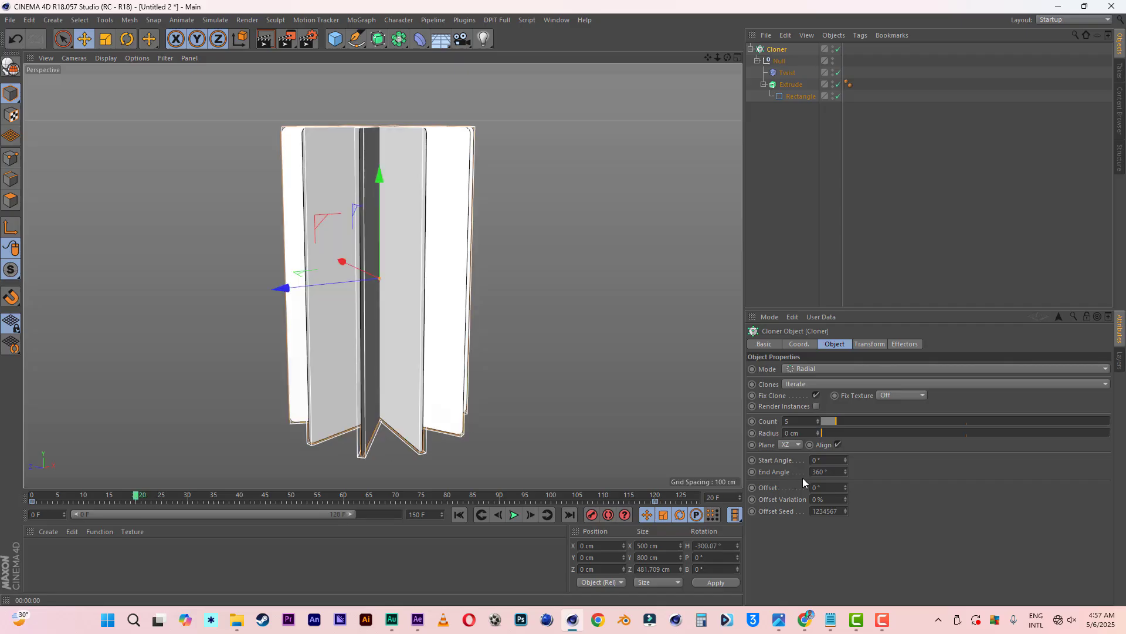
click(752, 473)
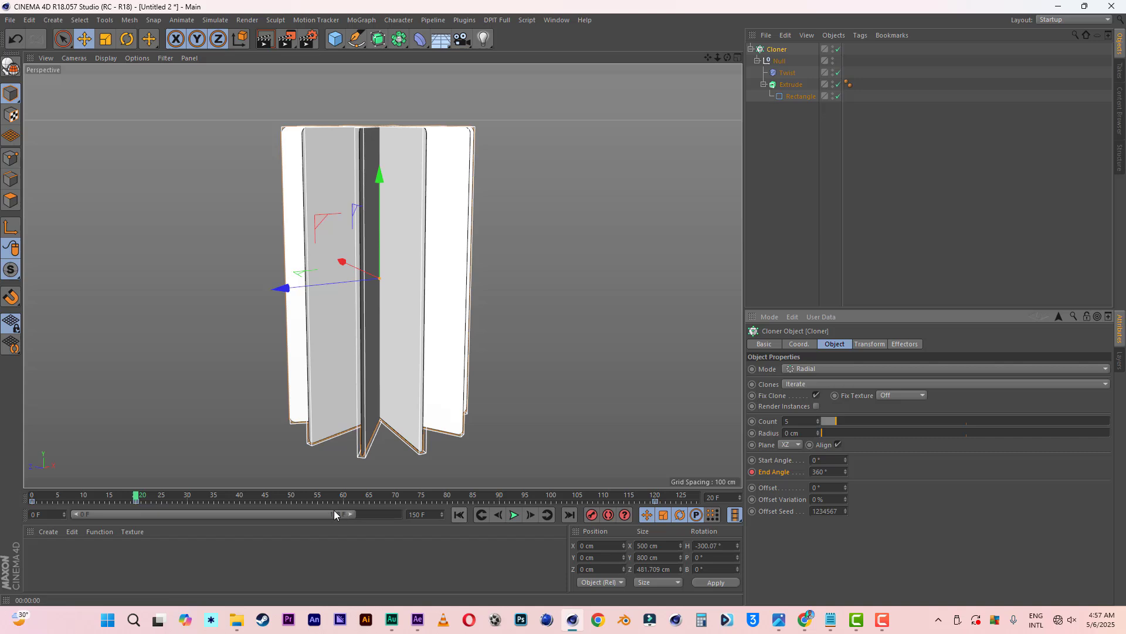
- Extend the preview range to frame 141 and set the Cloner's End Angle to 0° at frame 130
drag(352, 513, 378, 514)
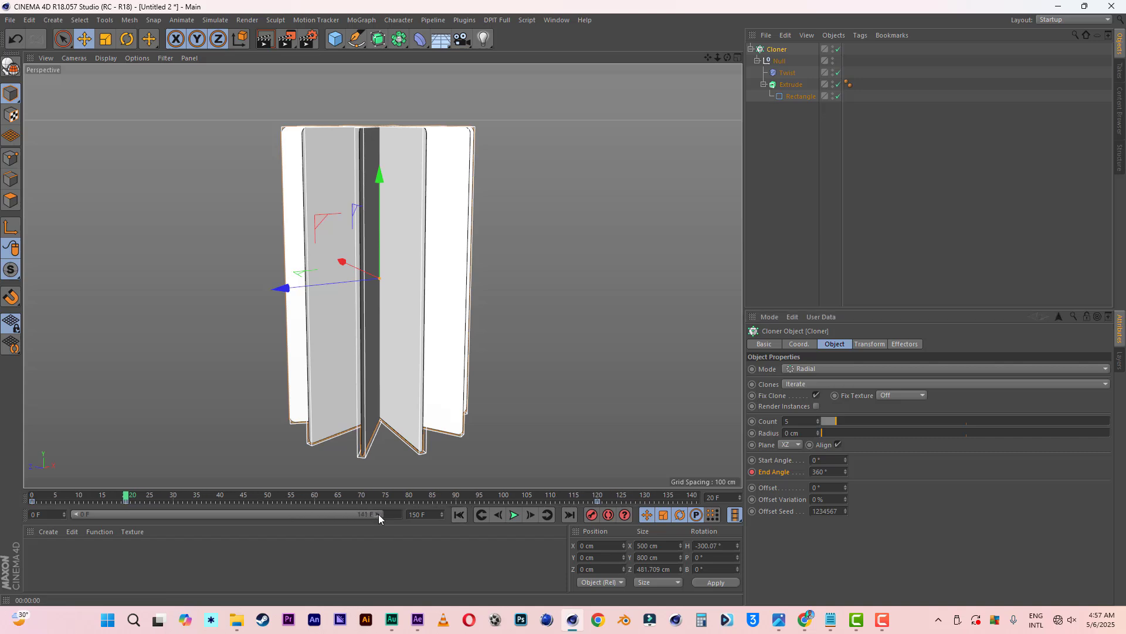
click(644, 498)
key(Return)
text(0)
key(Return)
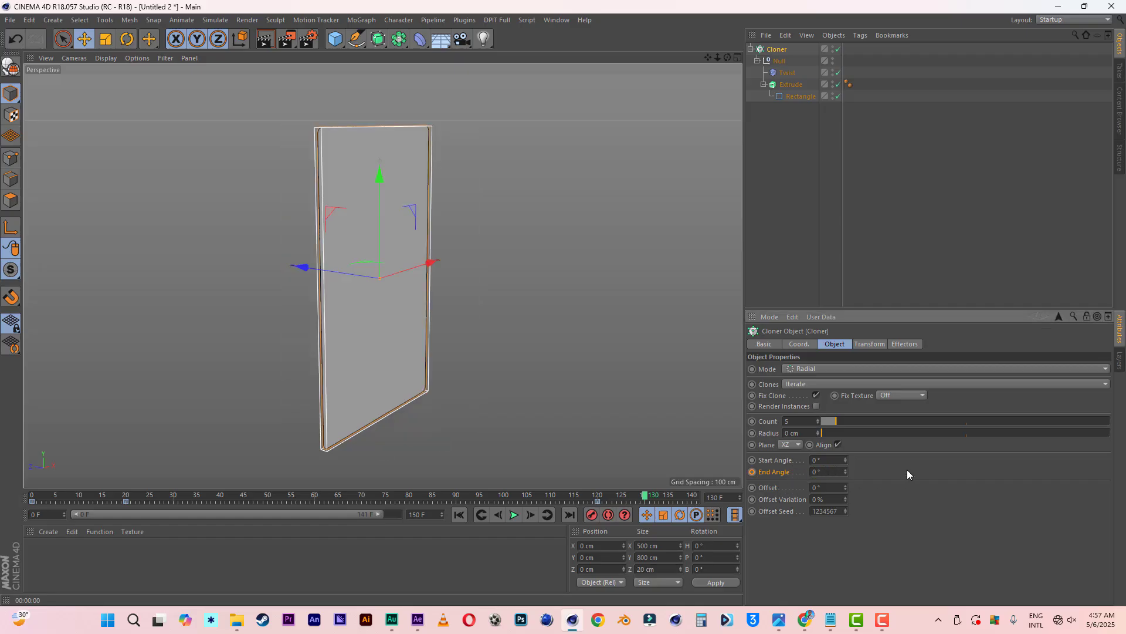
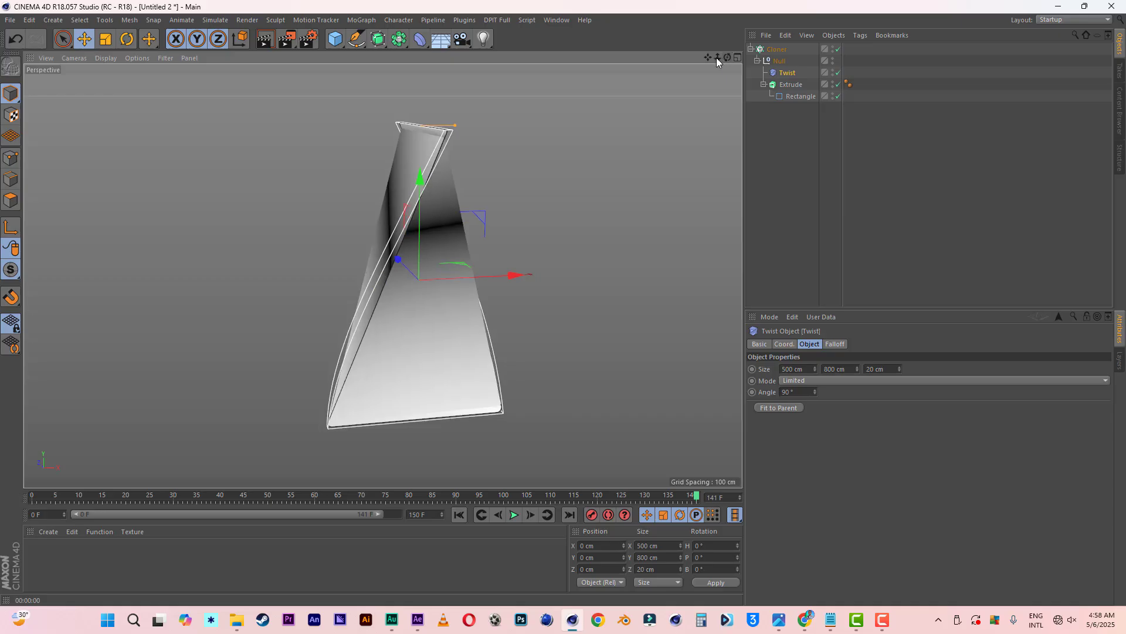
- Set the Rectangle spline's intermediate points to Uniform with a number of 126
drag(714, 57, 827, 59)
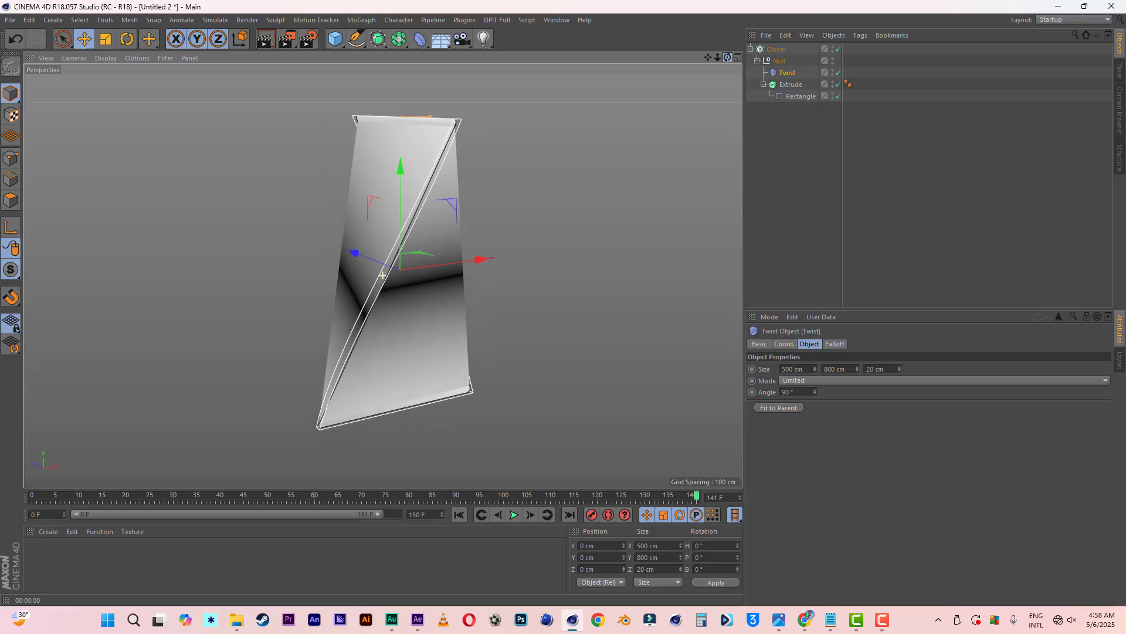
click(798, 96)
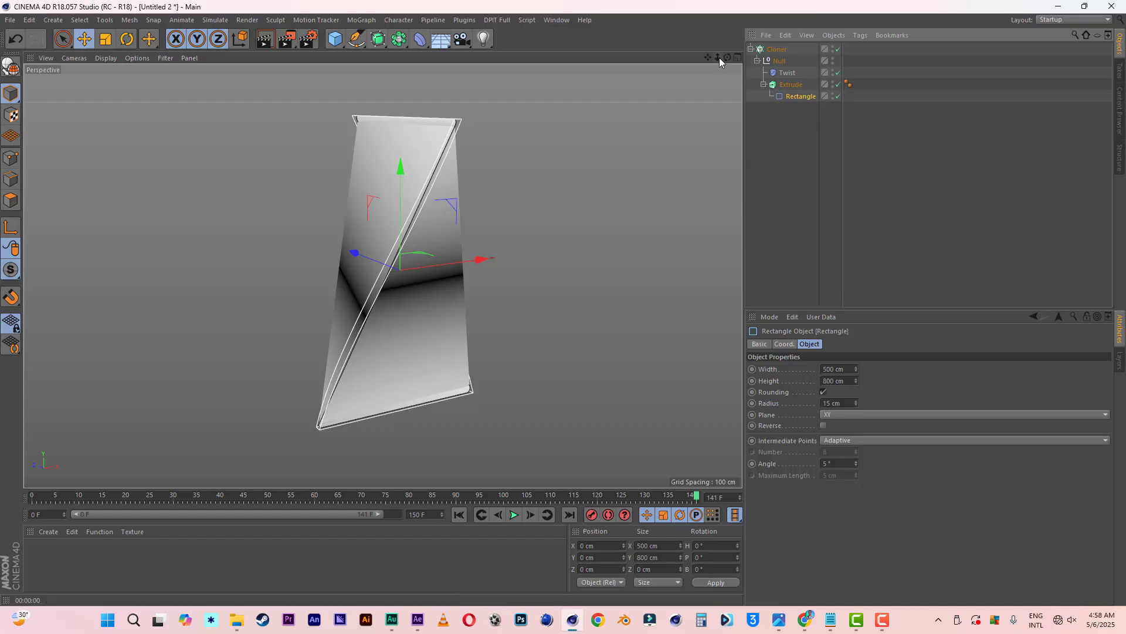
drag(719, 62, 757, 59)
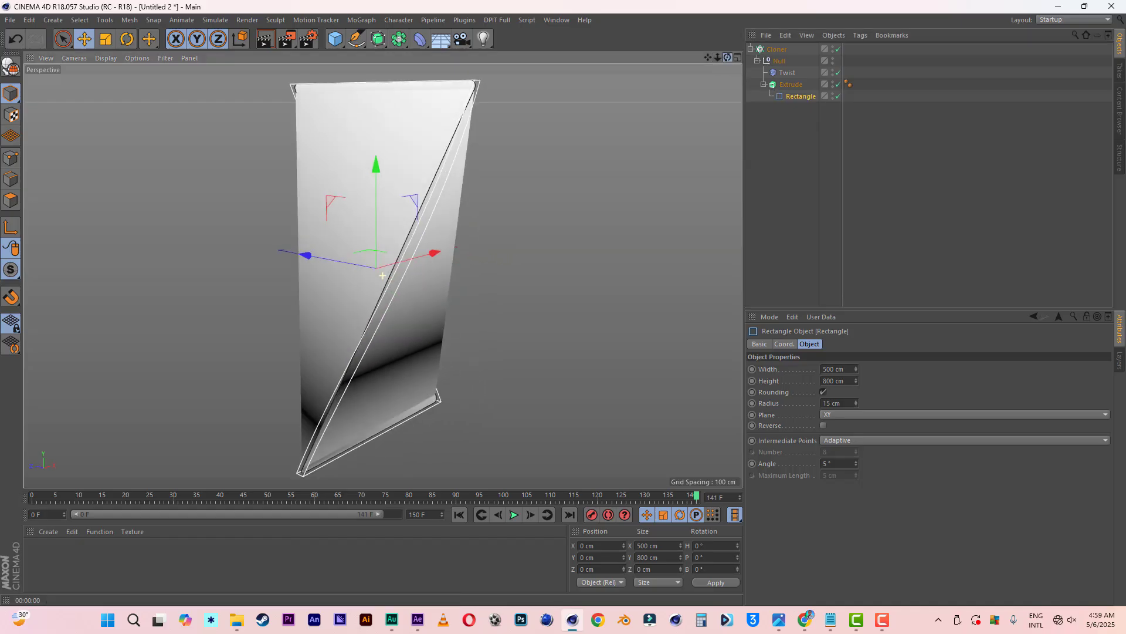
click(840, 441)
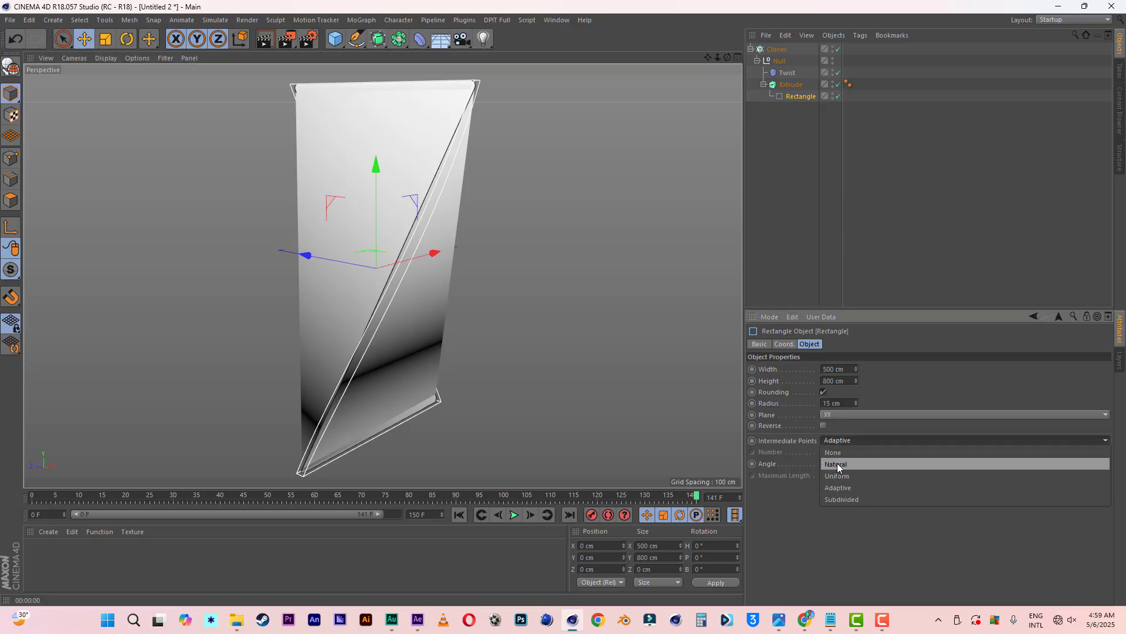
click(836, 463)
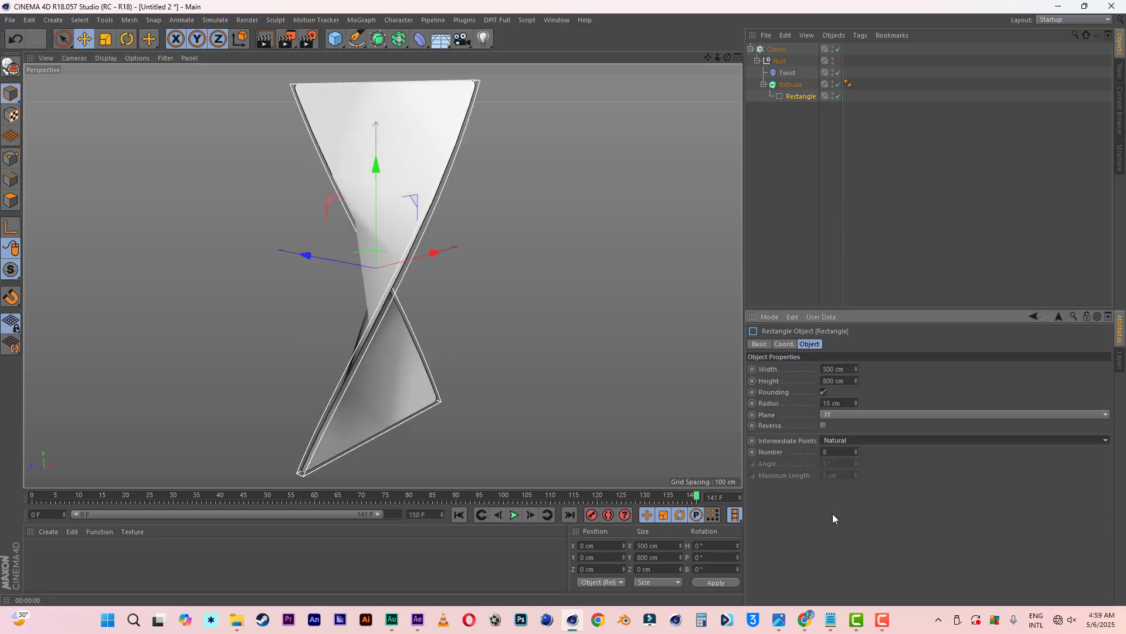
click(840, 440)
click(841, 479)
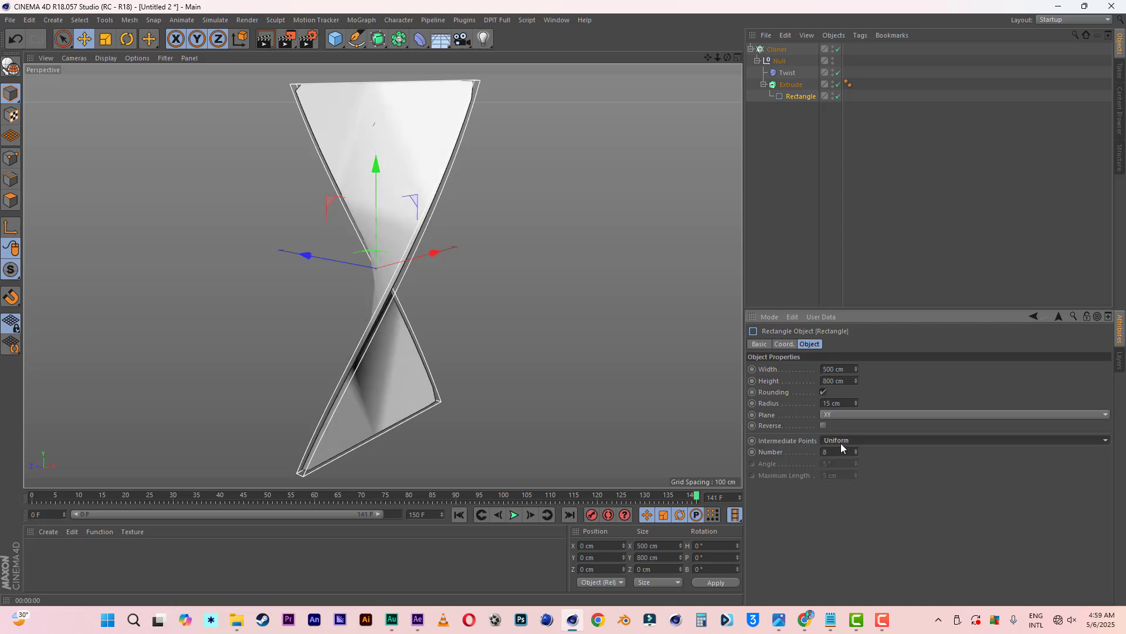
click(843, 440)
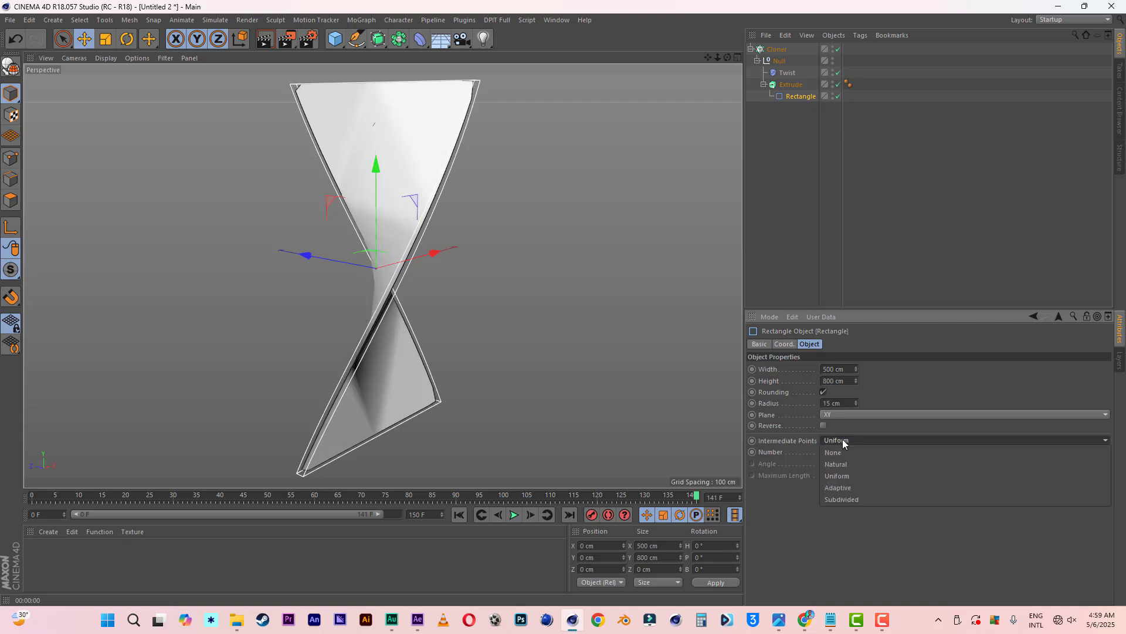
click(843, 440)
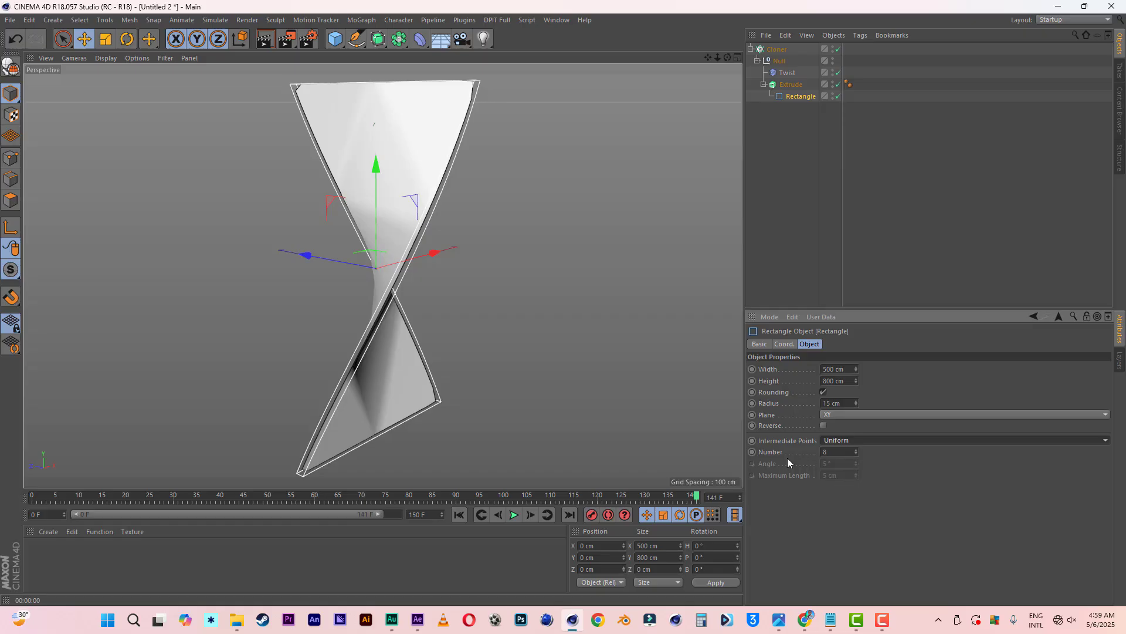
drag(856, 449, 856, 453)
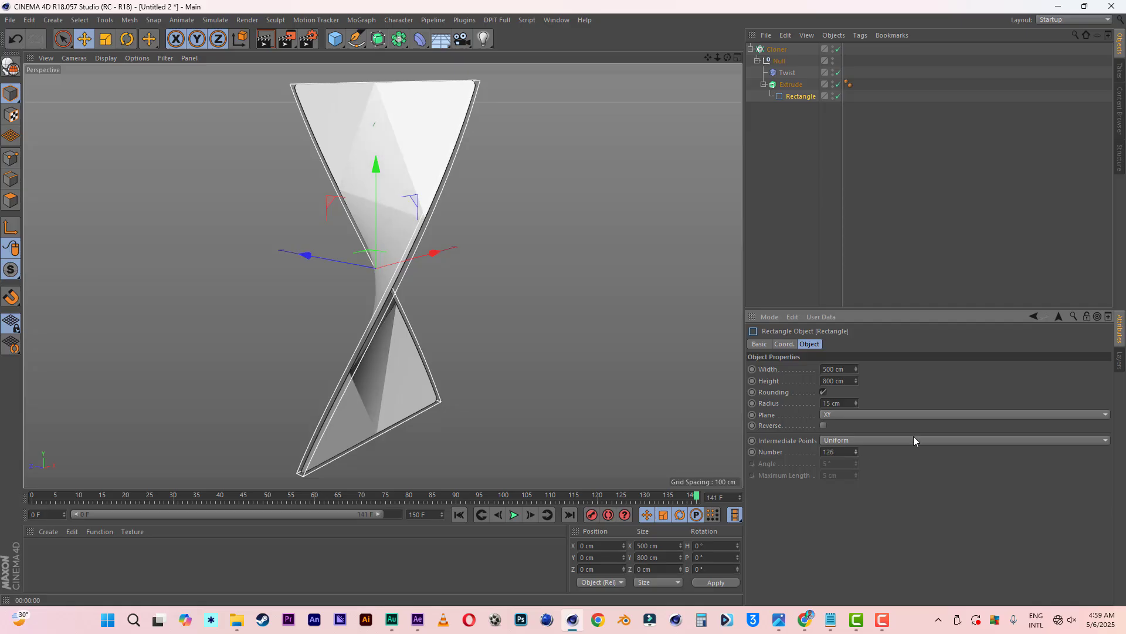
- Set the Extrude object's cap type to Quadrangles and enable Regular Grid
click(793, 87)
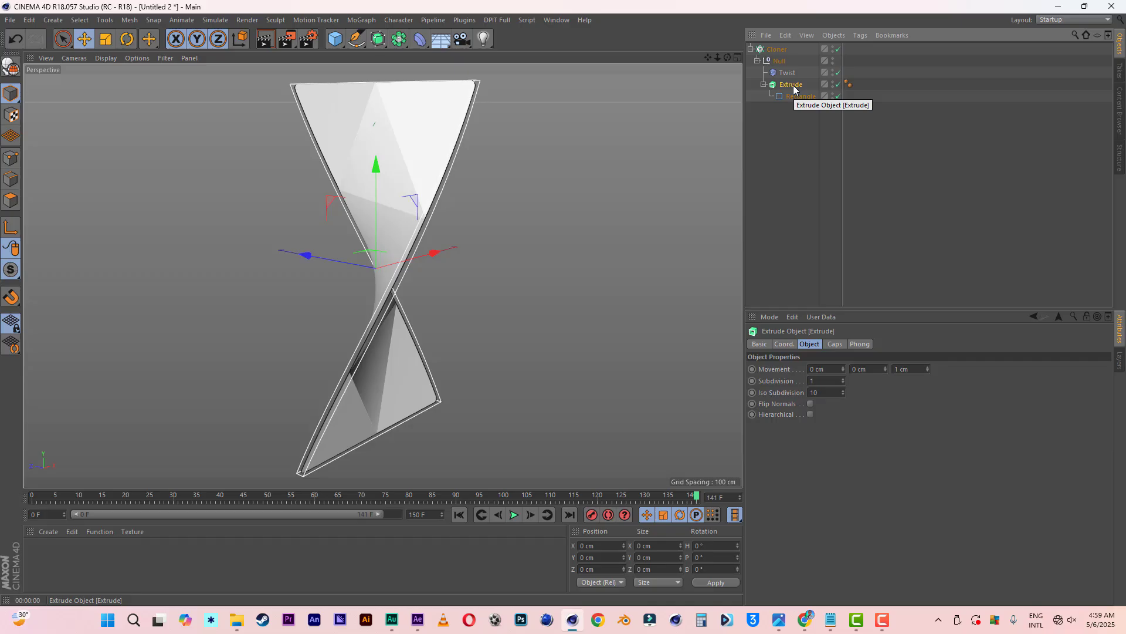
click(833, 344)
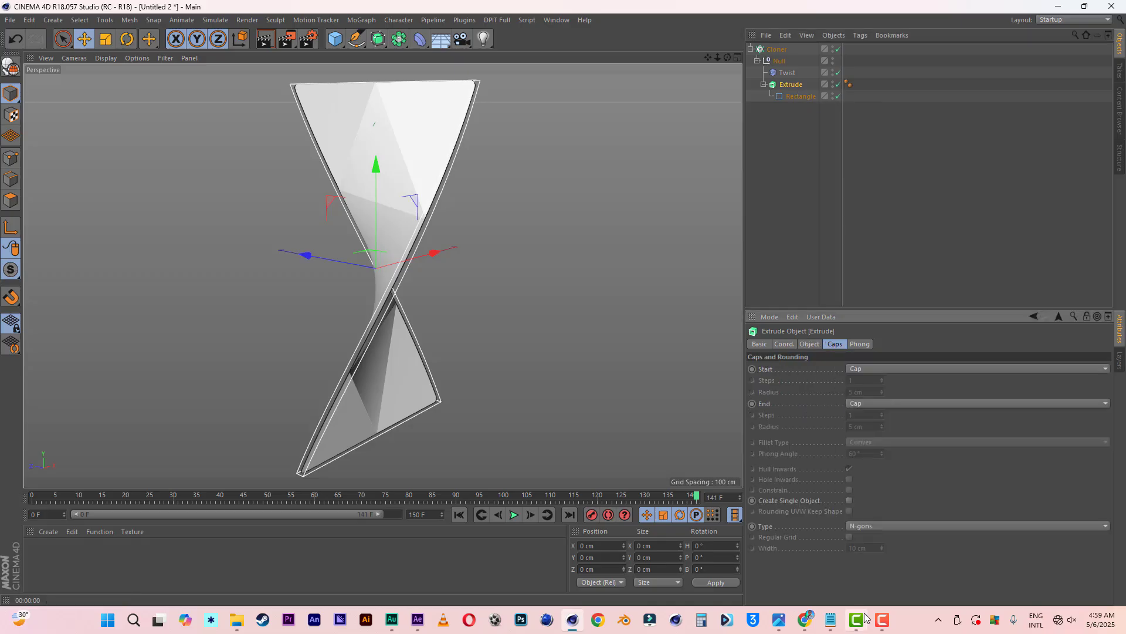
click(866, 525)
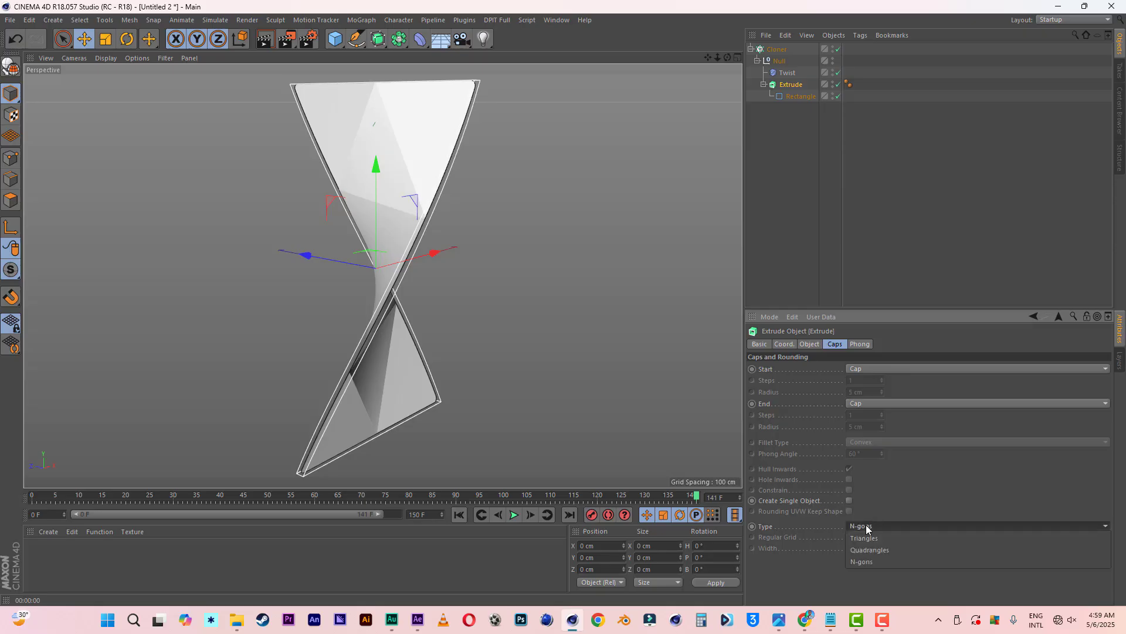
click(873, 550)
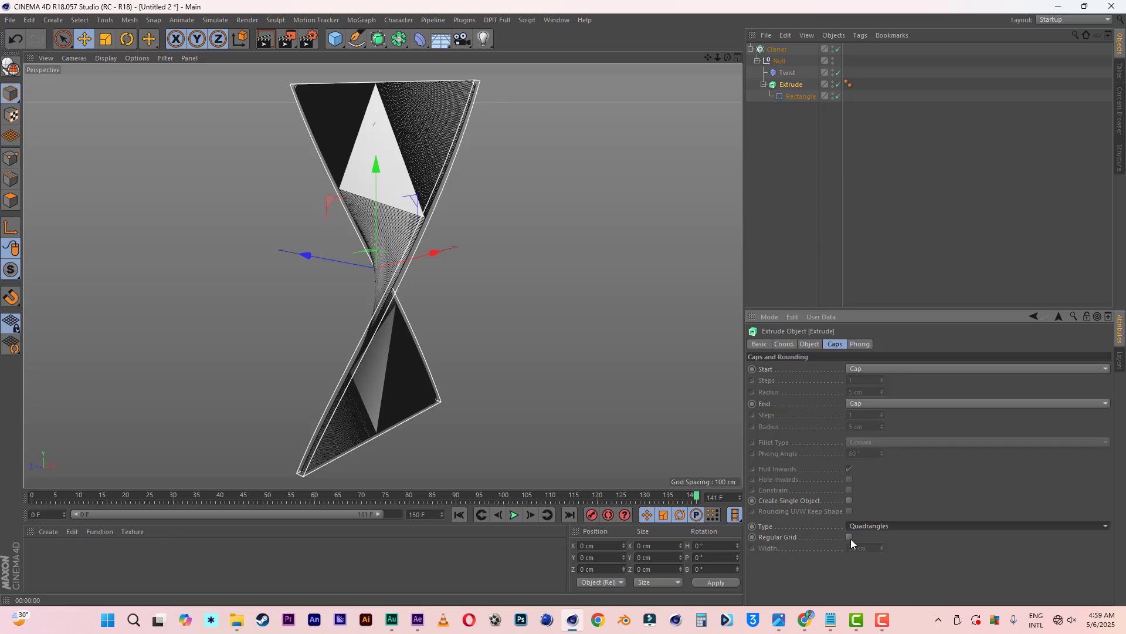
click(850, 537)
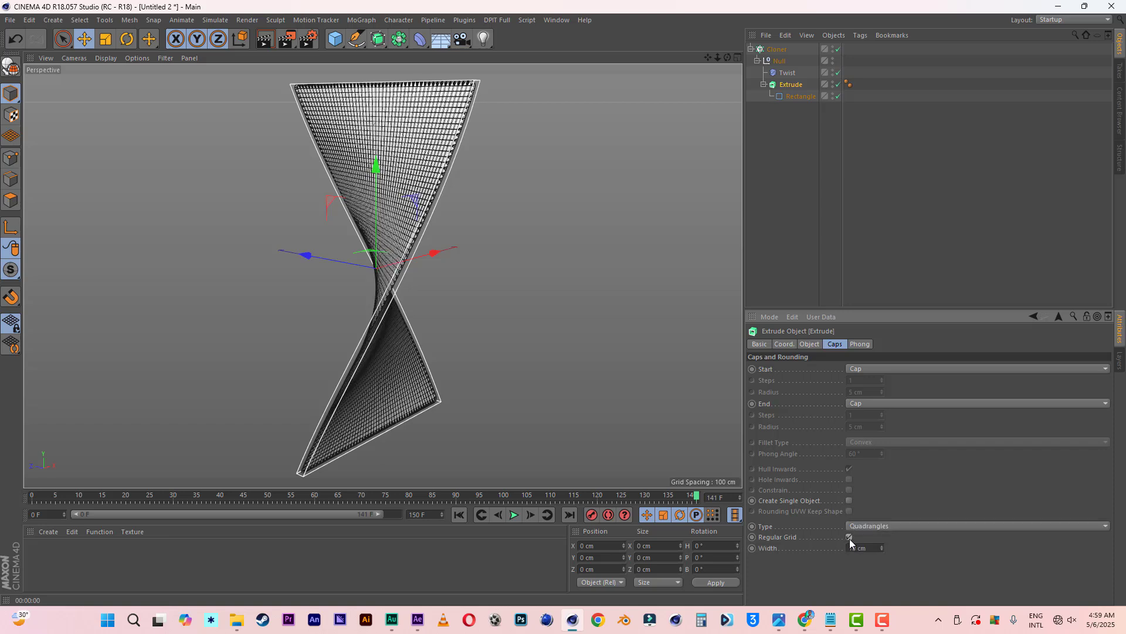
- Render the twisted panel in the viewport and play back the Cloner animation from the start
click(265, 39)
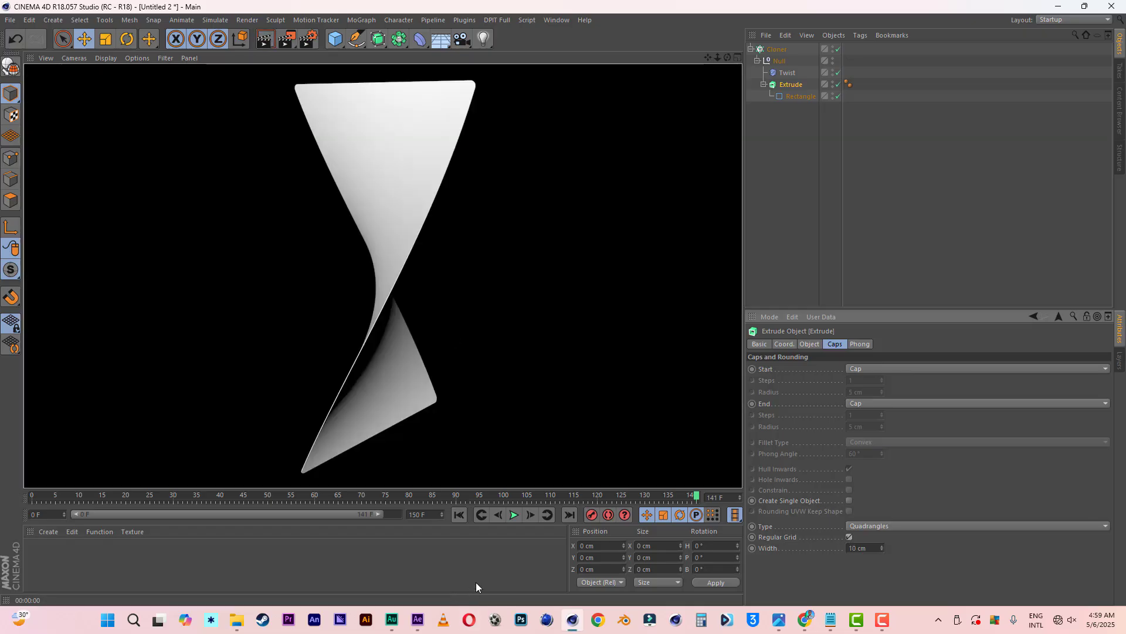
click(459, 516)
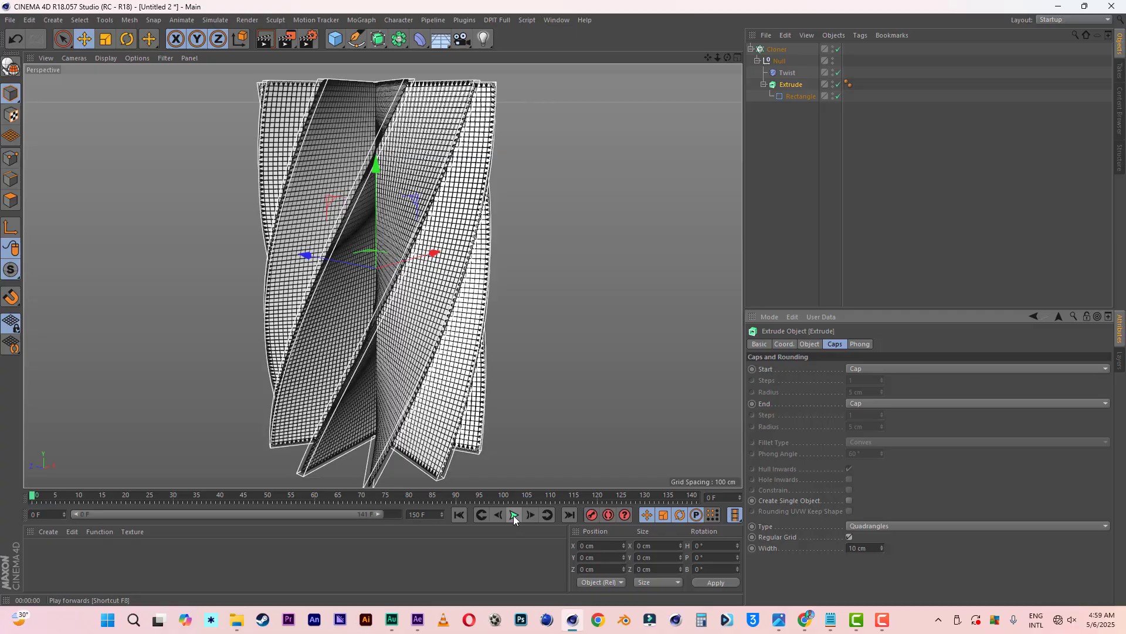
click(513, 515)
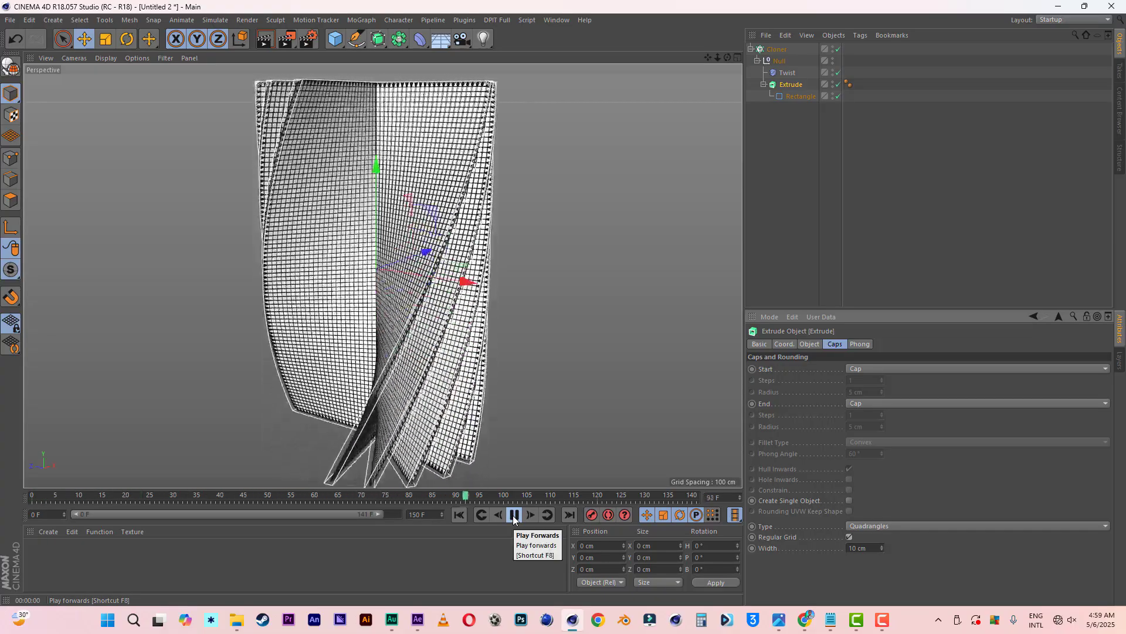
click(514, 515)
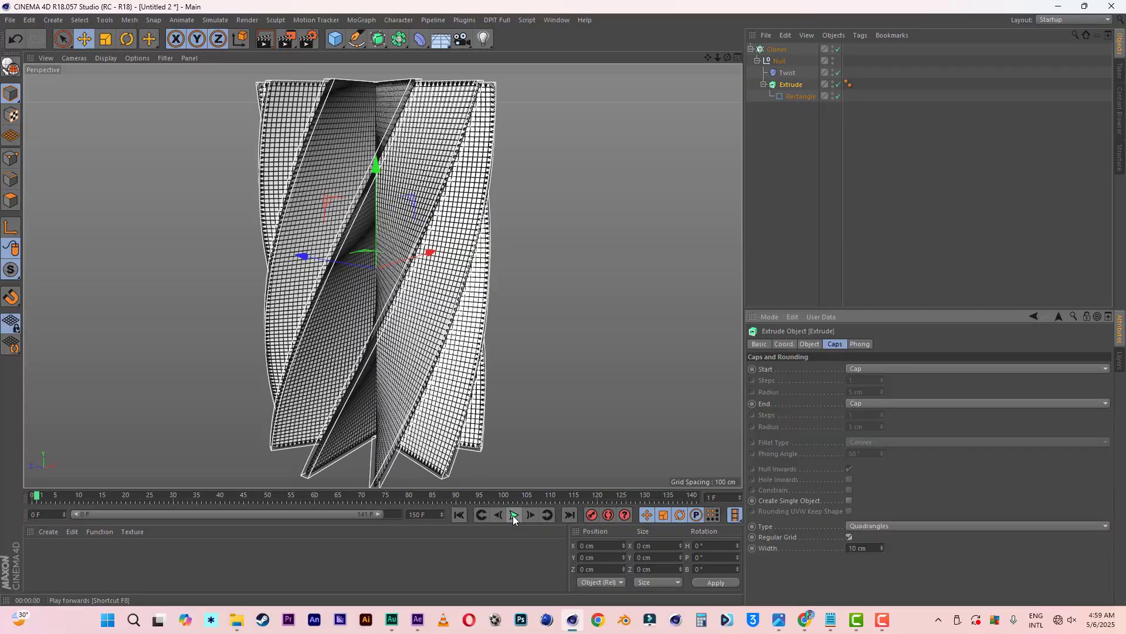
- Keyframe the Twist deformer's Angle at 90° on frame 120 and at 0° on frame 130
click(787, 73)
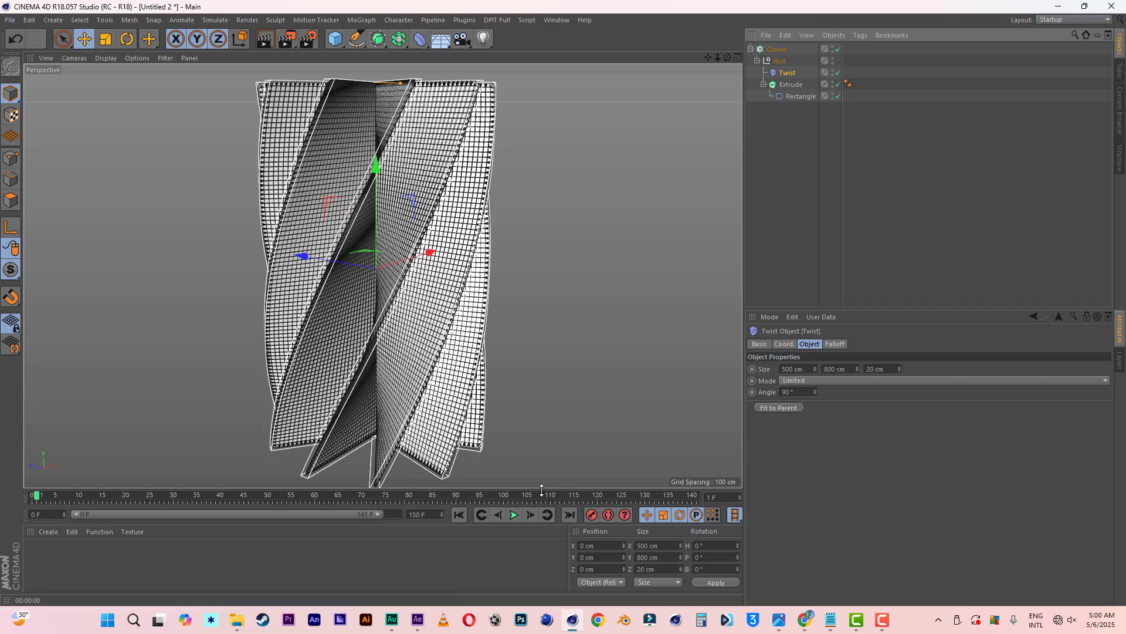
click(599, 497)
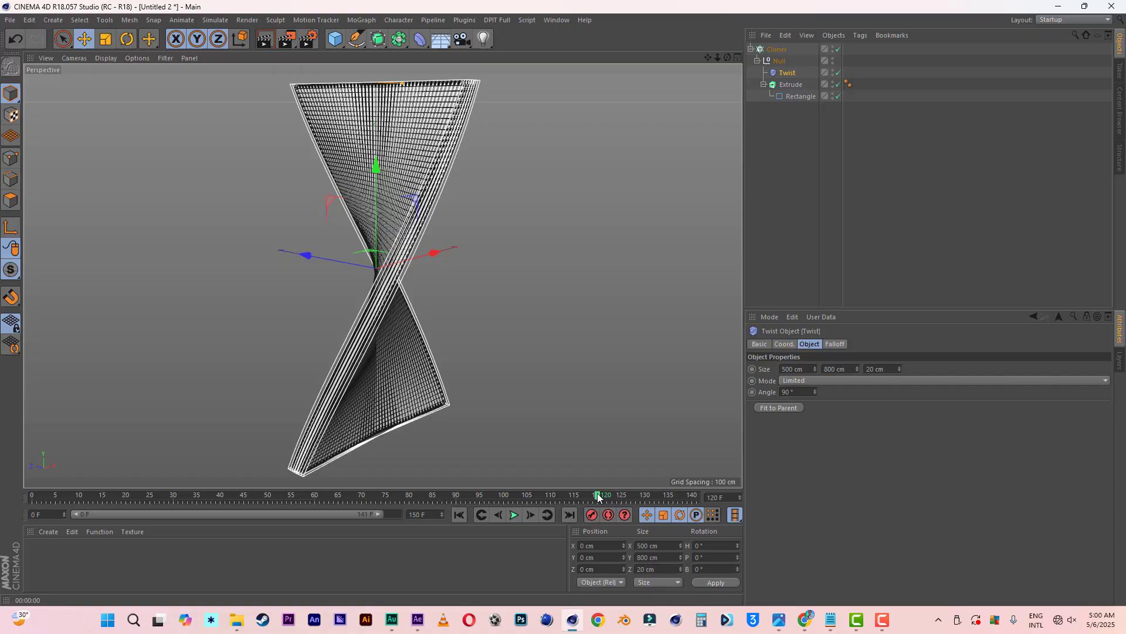
click(752, 392)
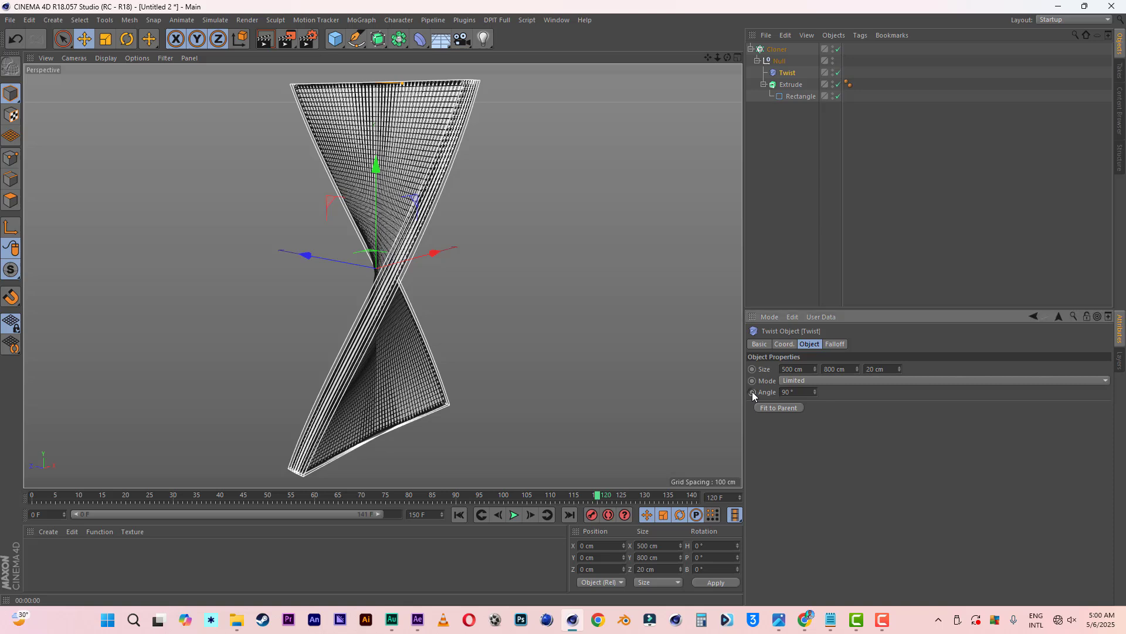
click(646, 498)
click(789, 392)
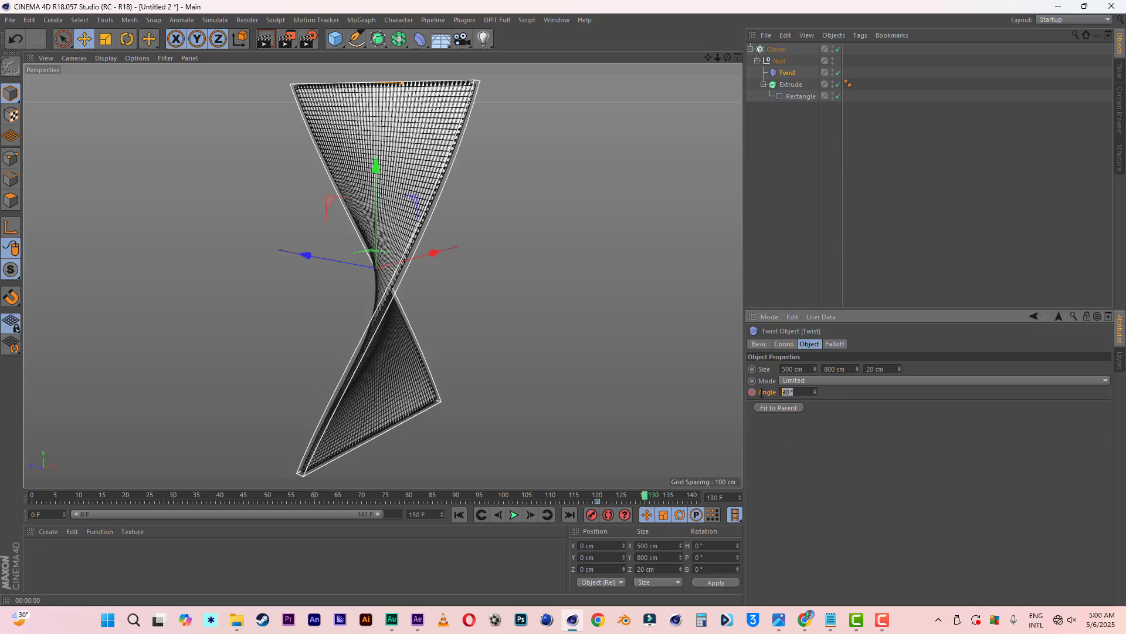
key(Return)
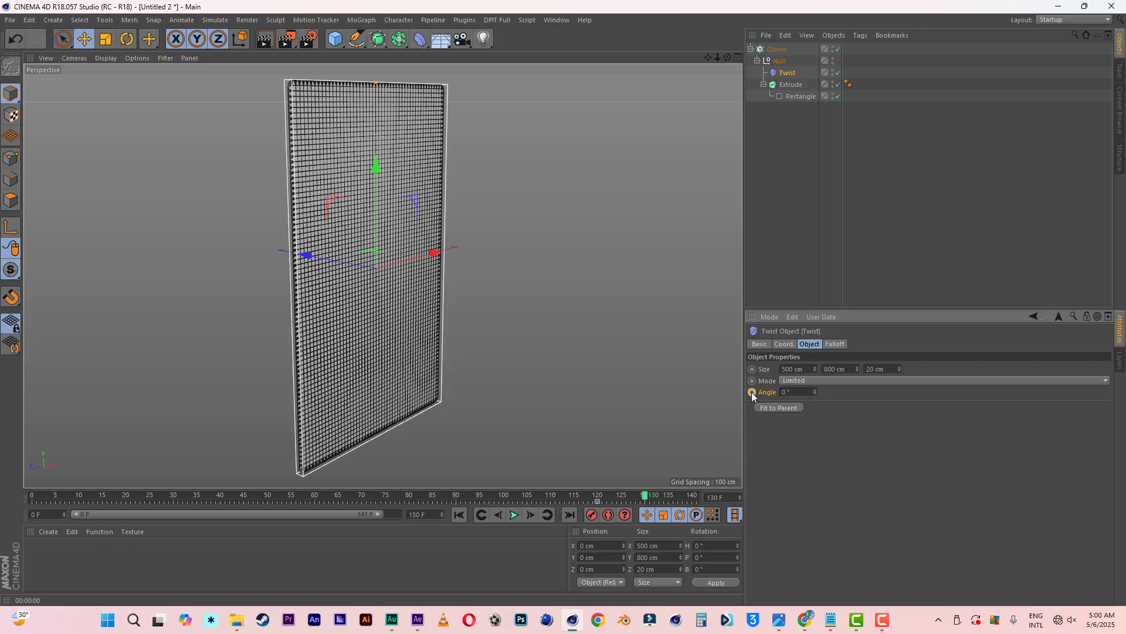
ctrl+click(752, 392)
- Play back the animation from the first frame to check the untwisting motion
click(458, 515)
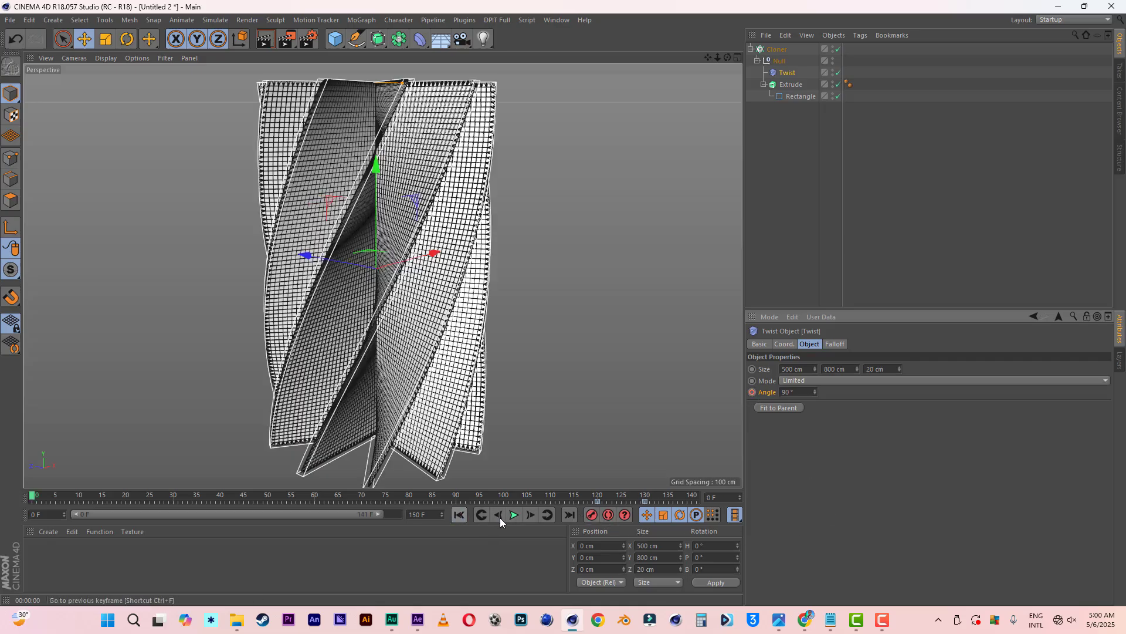
click(513, 516)
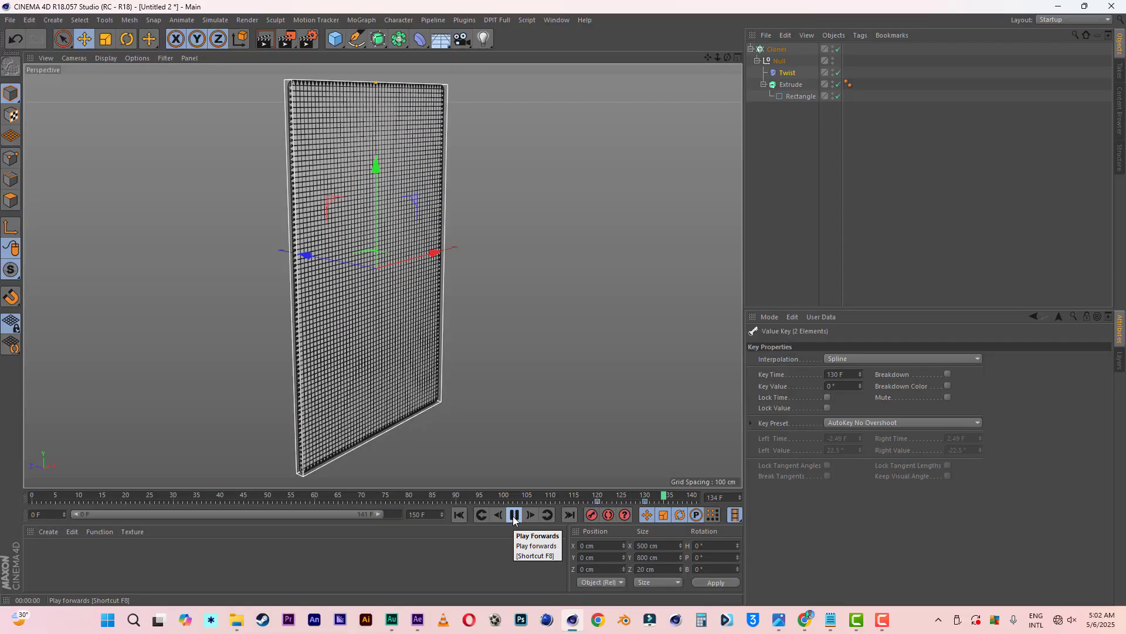
click(514, 516)
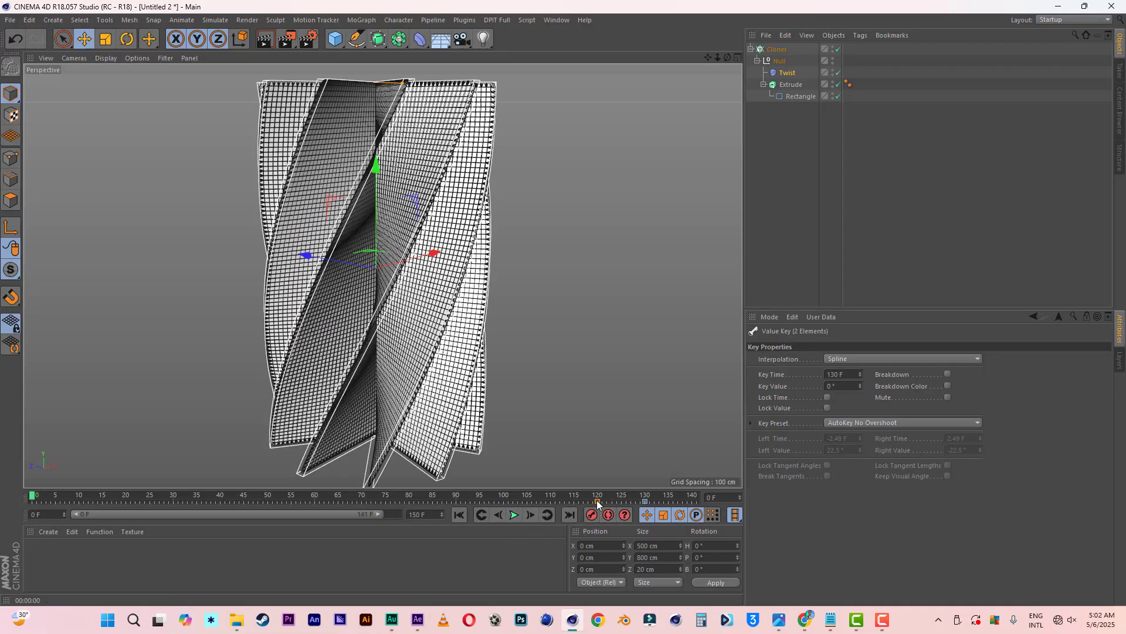
- Move the Twist angle's 90° key to frame 100 and play back the animation
drag(598, 503, 509, 501)
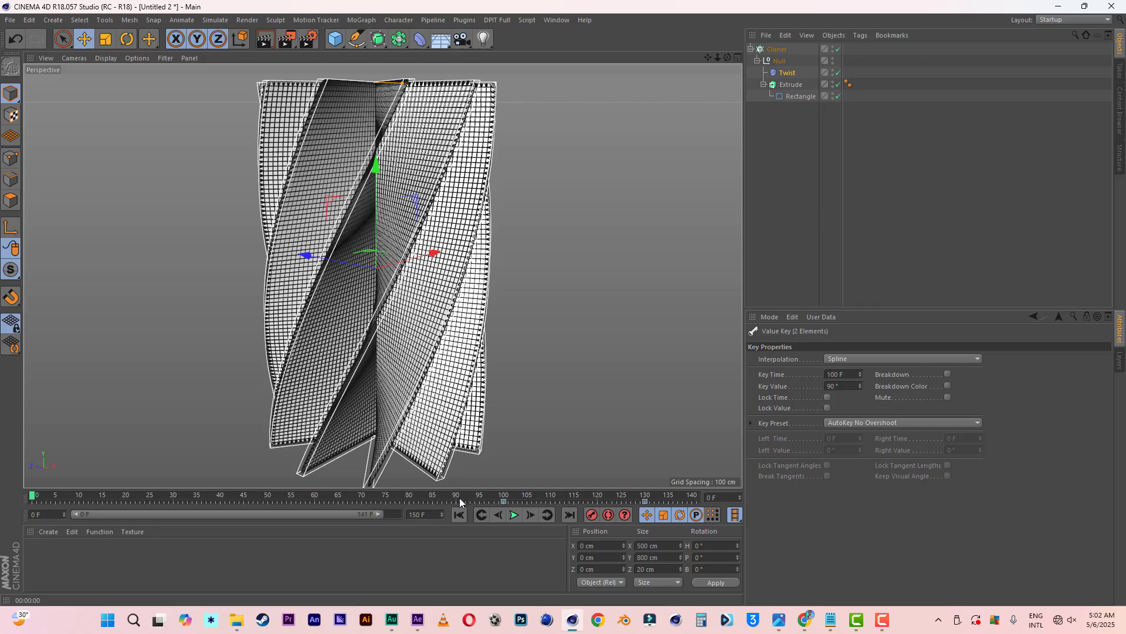
click(515, 515)
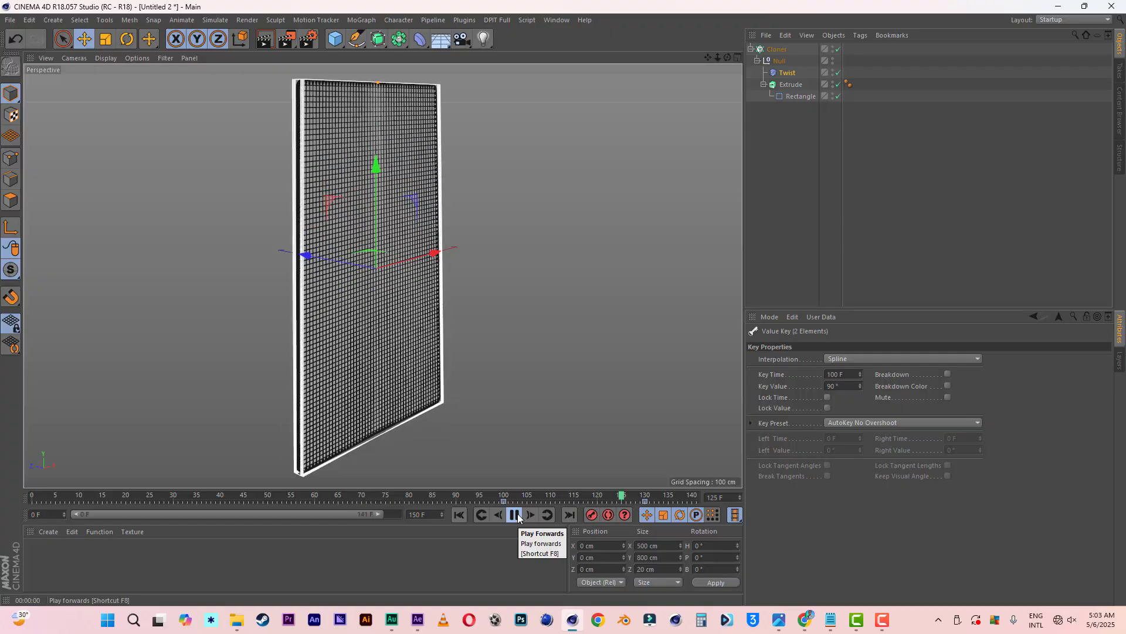
- Turn the view to face the flat panel and play back the animation from the first frame
click(515, 514)
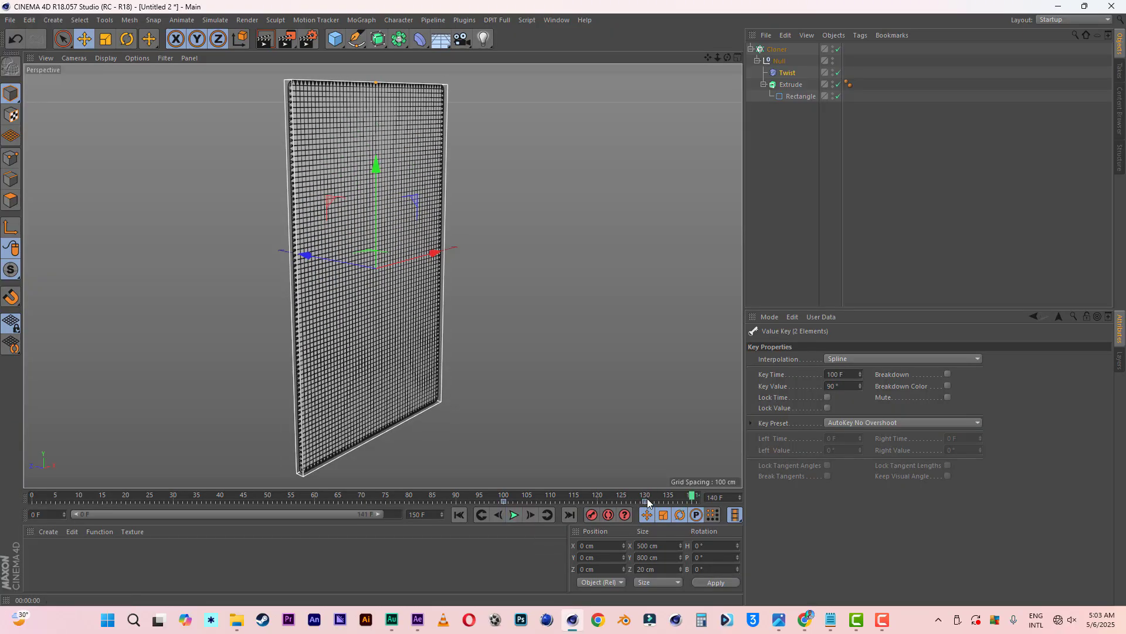
click(789, 73)
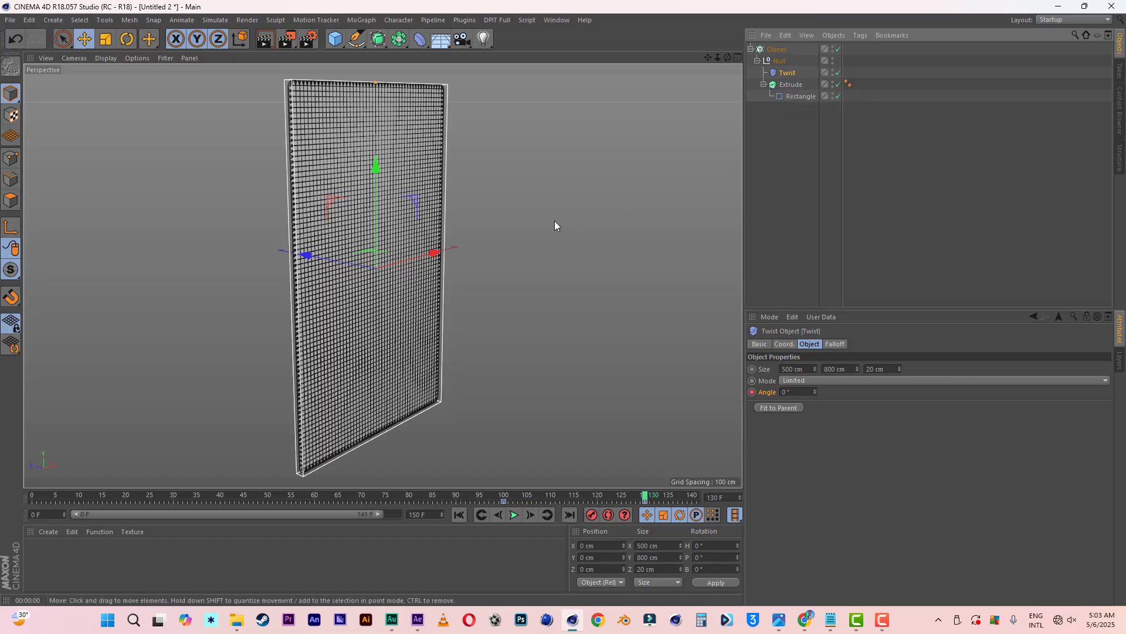
alt+drag(426, 214, 332, 161)
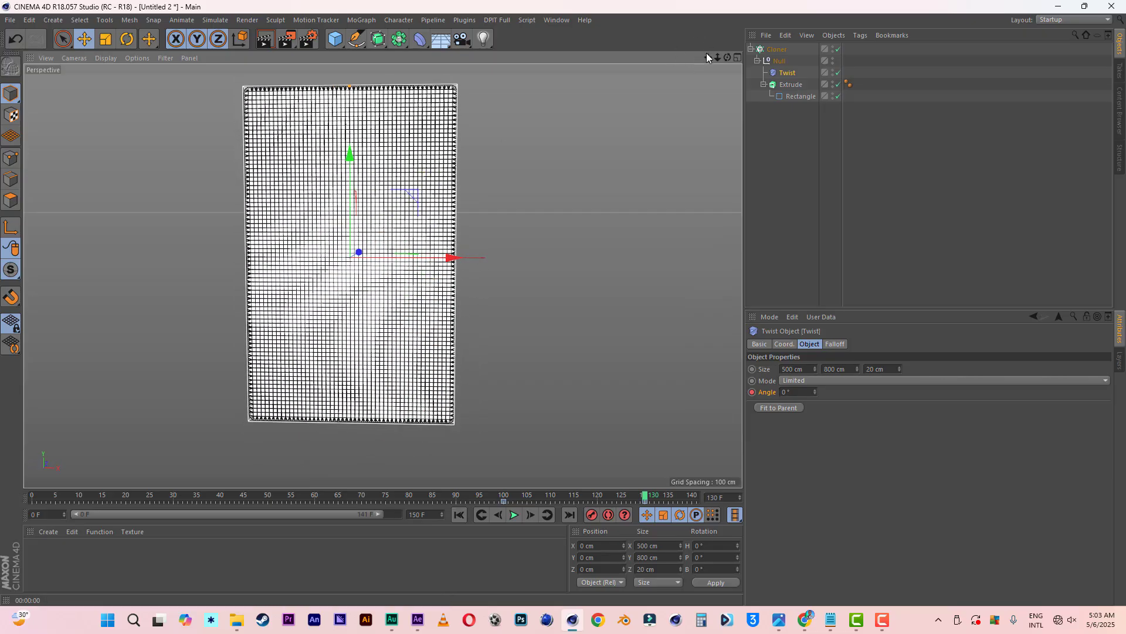
drag(708, 57, 842, 67)
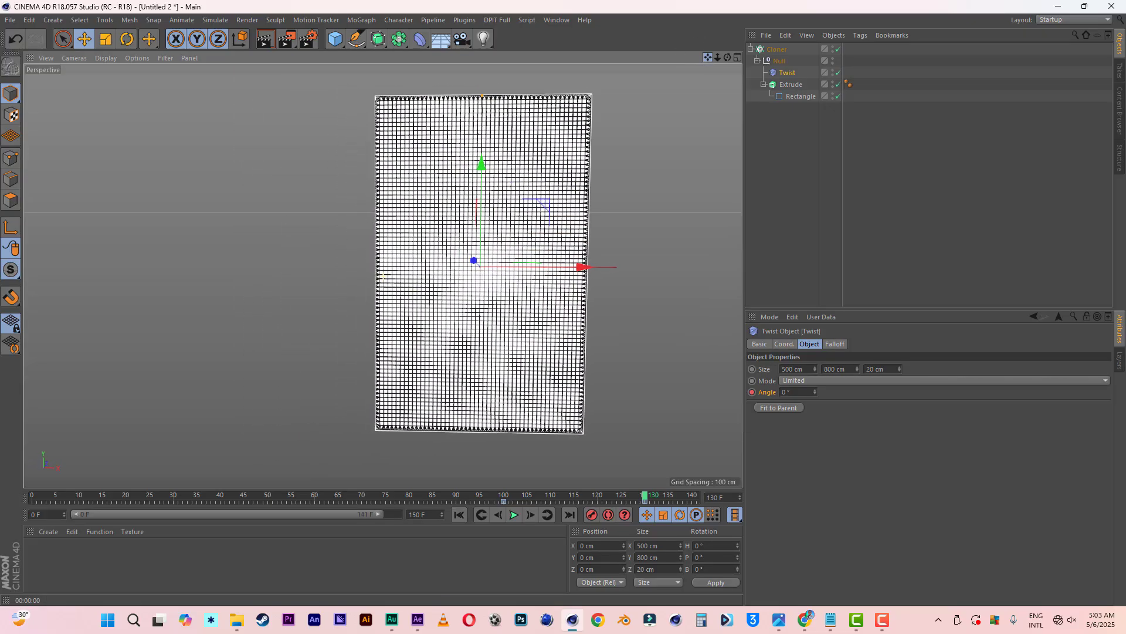
click(459, 514)
click(513, 515)
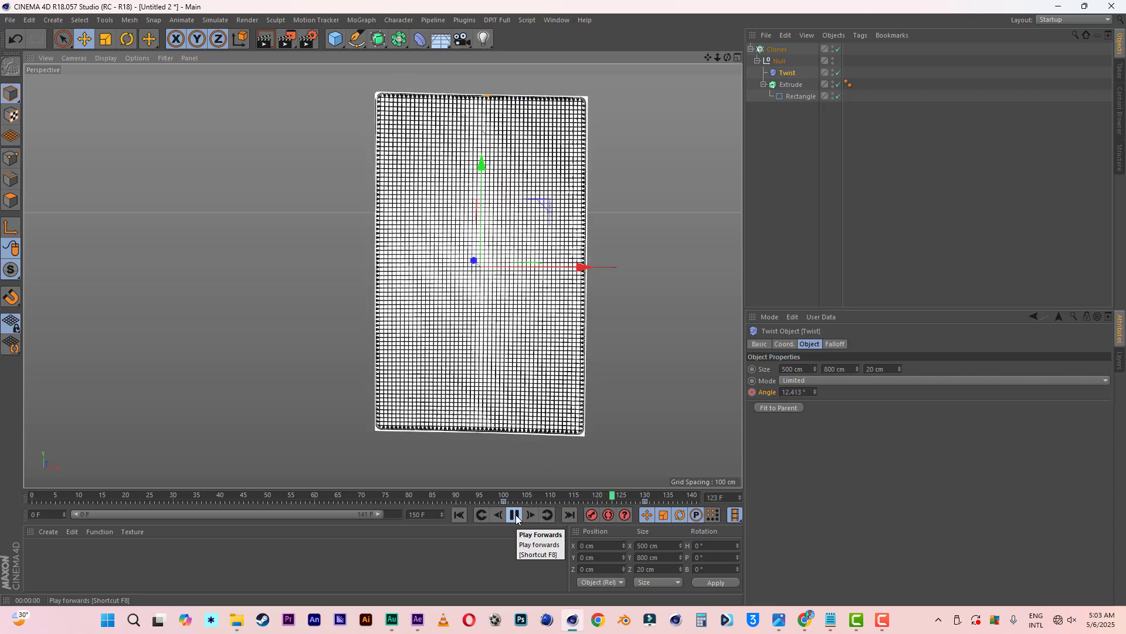
click(515, 516)
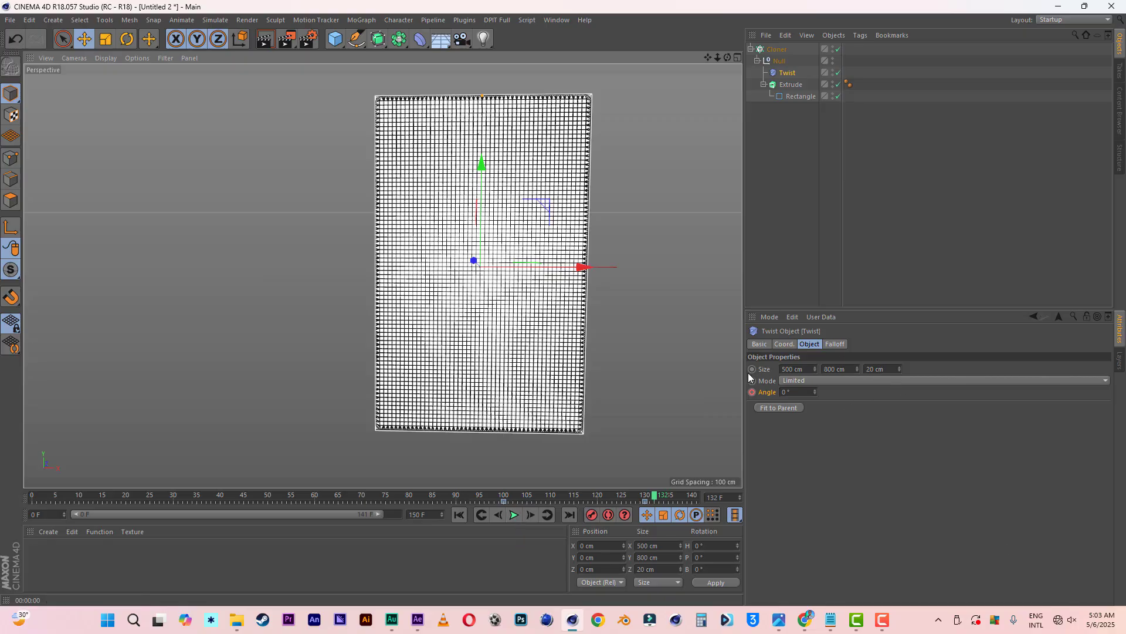
- Add a camera to the scene, look through it and move it closer to the panel
click(463, 41)
click(508, 56)
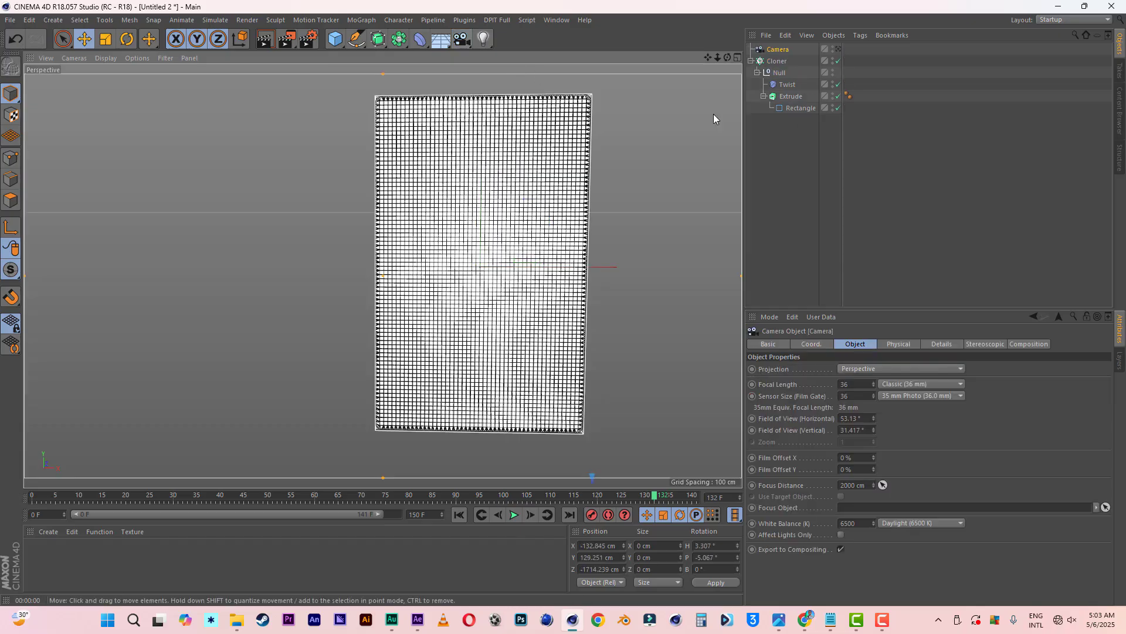
click(839, 50)
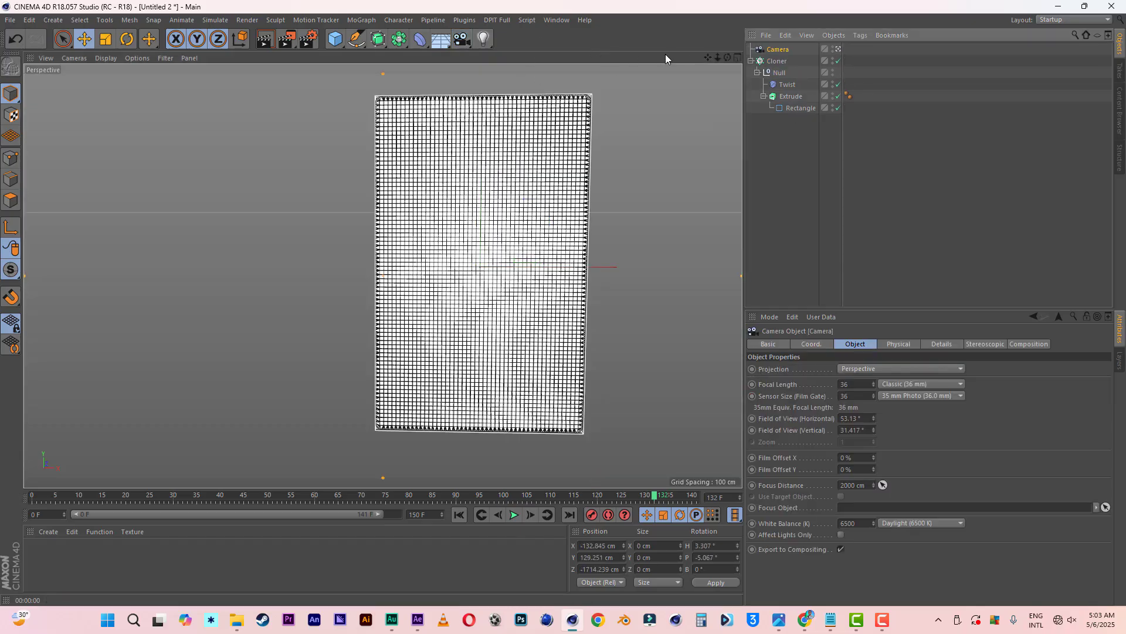
drag(716, 57, 738, 57)
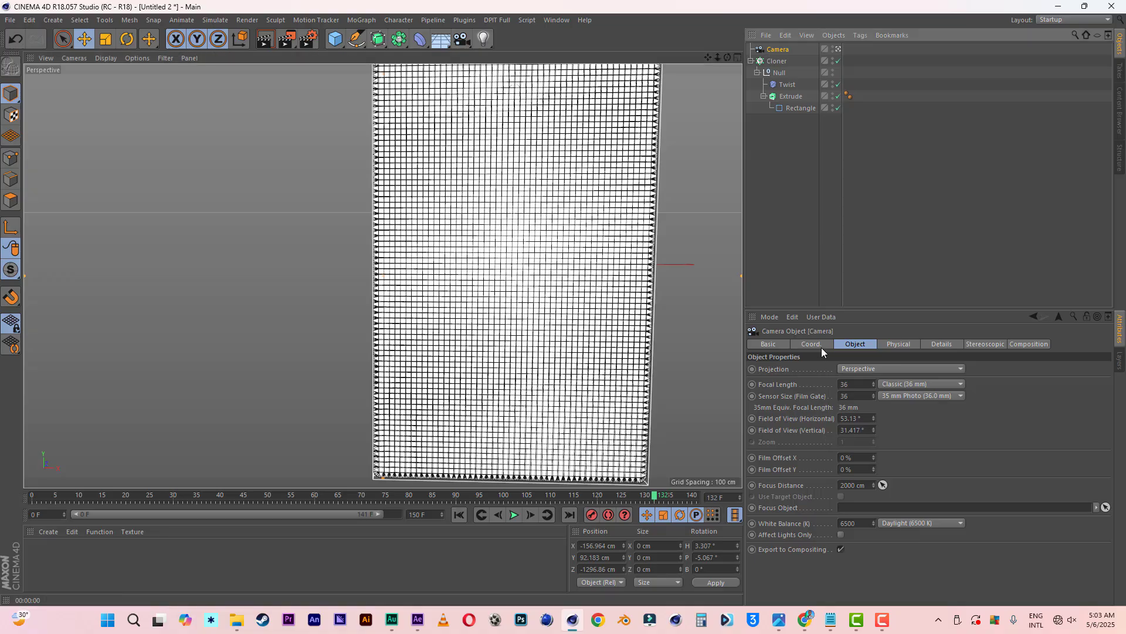
- Tilt the camera by setting its bank rotation (R.B) to -14°
click(819, 344)
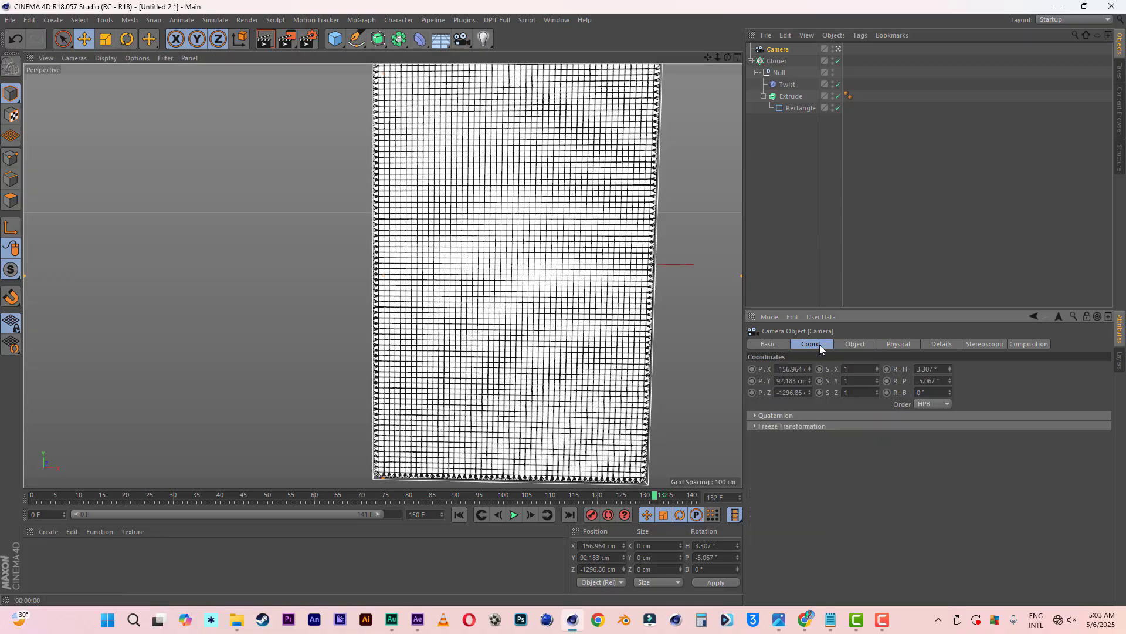
click(949, 391)
drag(949, 389, 949, 393)
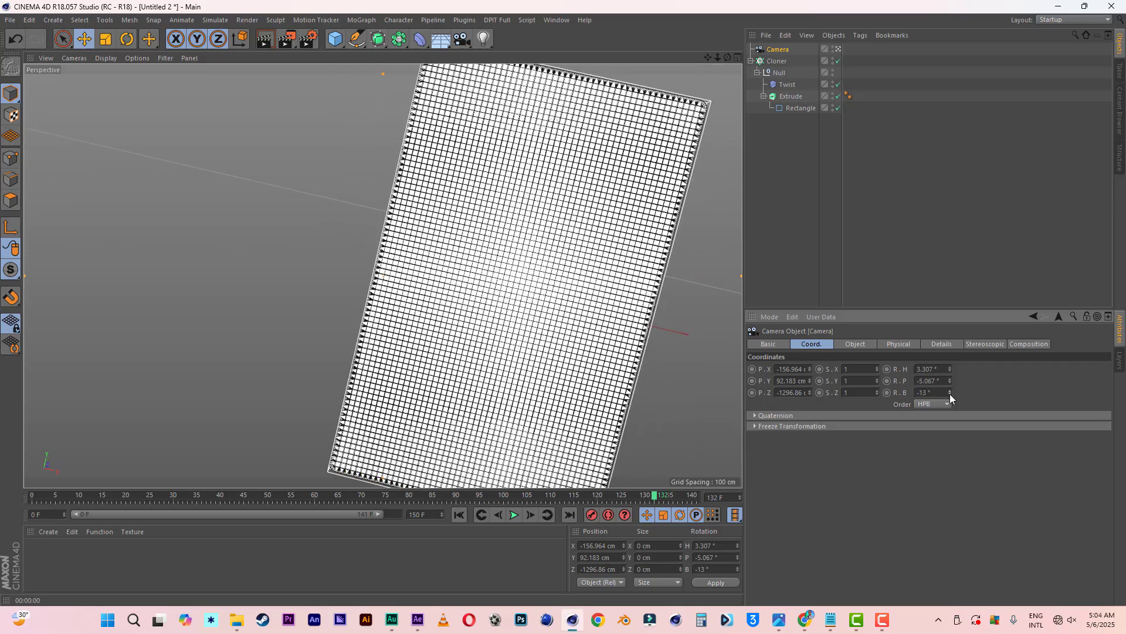
click(949, 393)
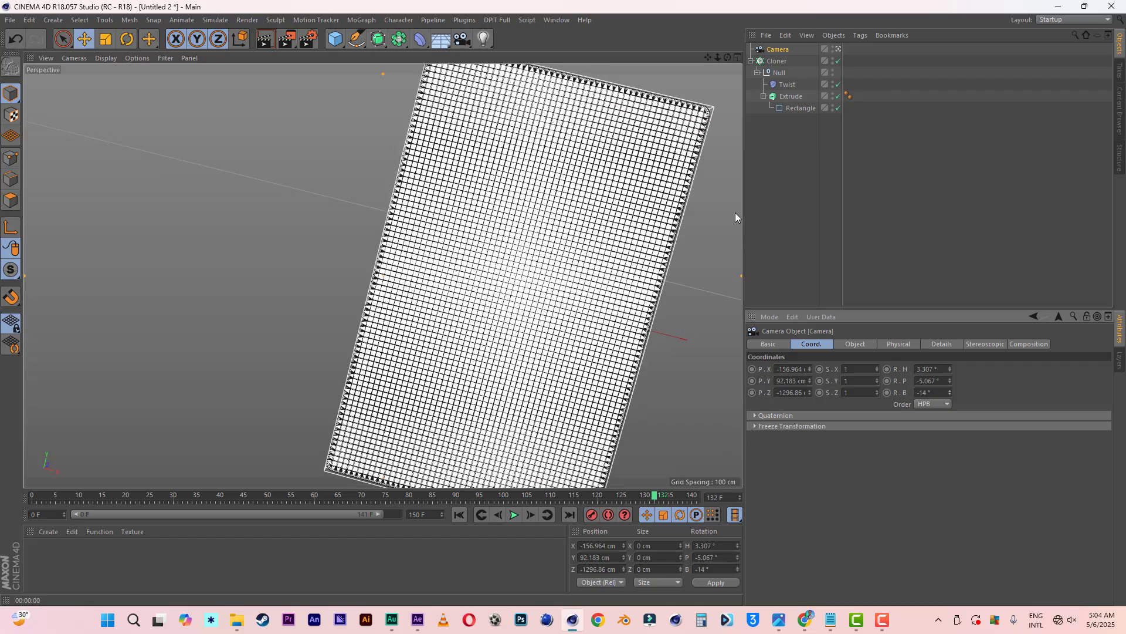
- Reposition the camera closer to the tilted panel, at about X -143, Y 43, Z -1033 cm
drag(708, 58, 563, 308)
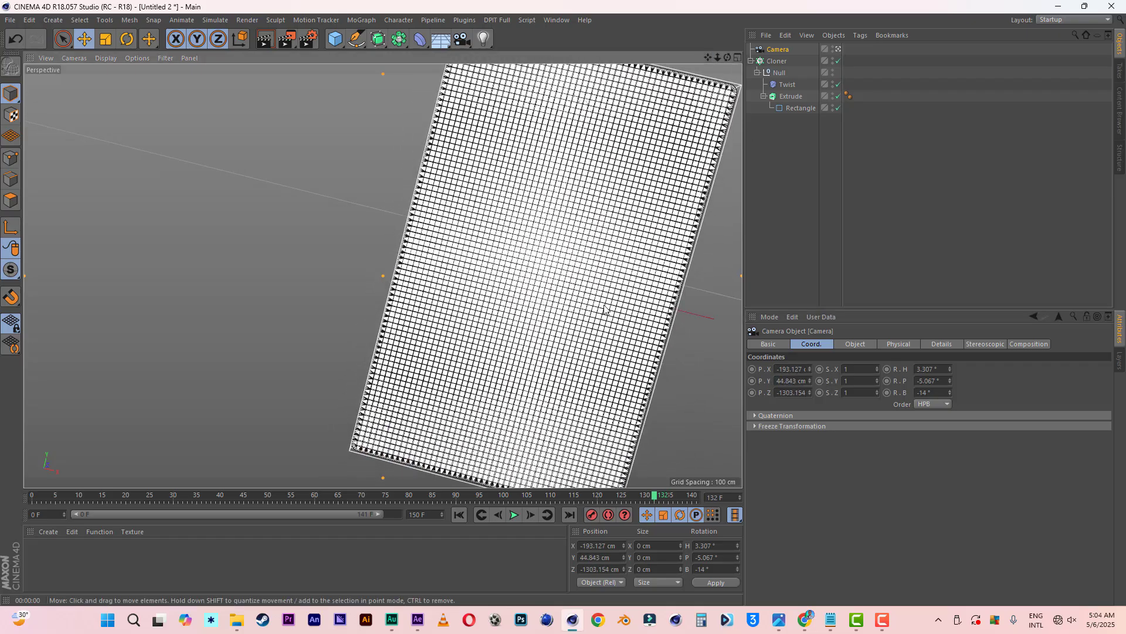
drag(717, 57, 675, 135)
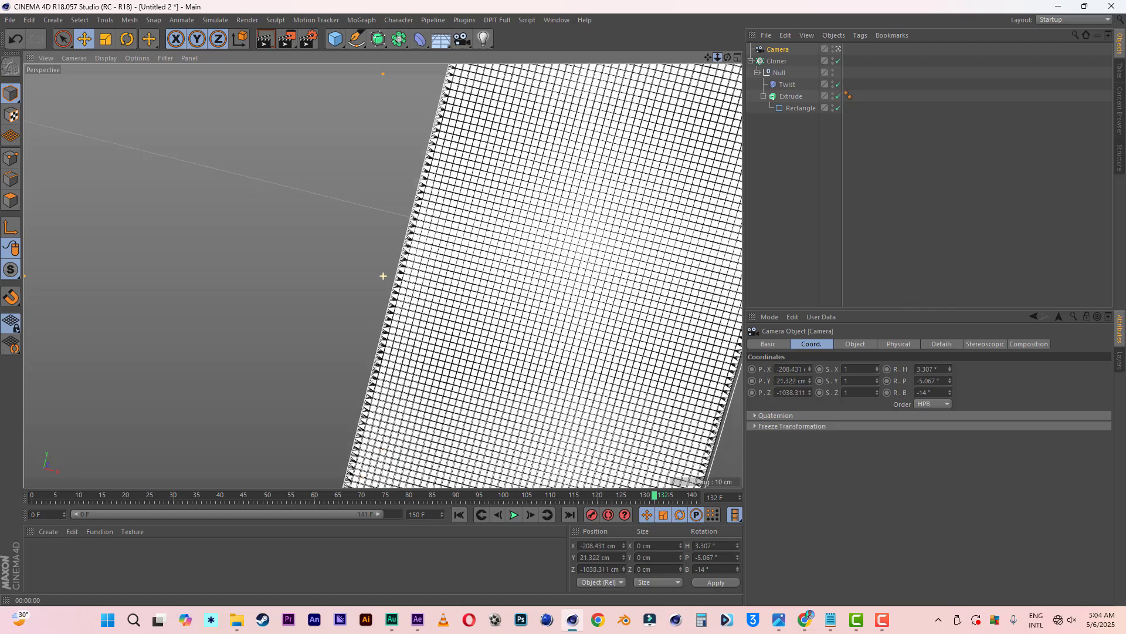
drag(710, 57, 651, 77)
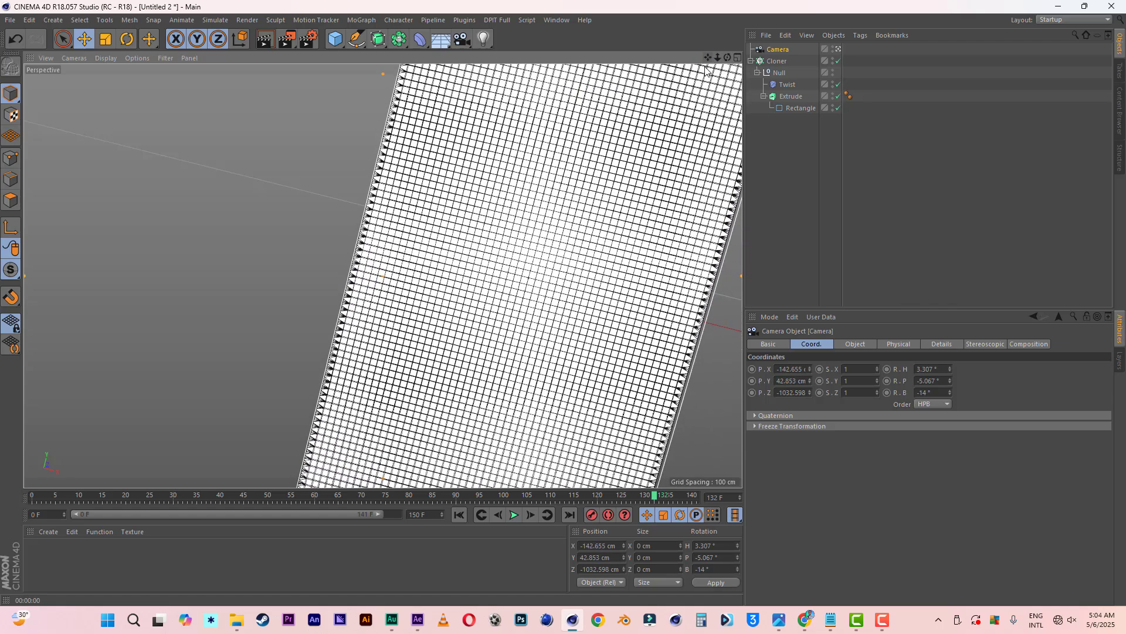
key(ctrl+z)
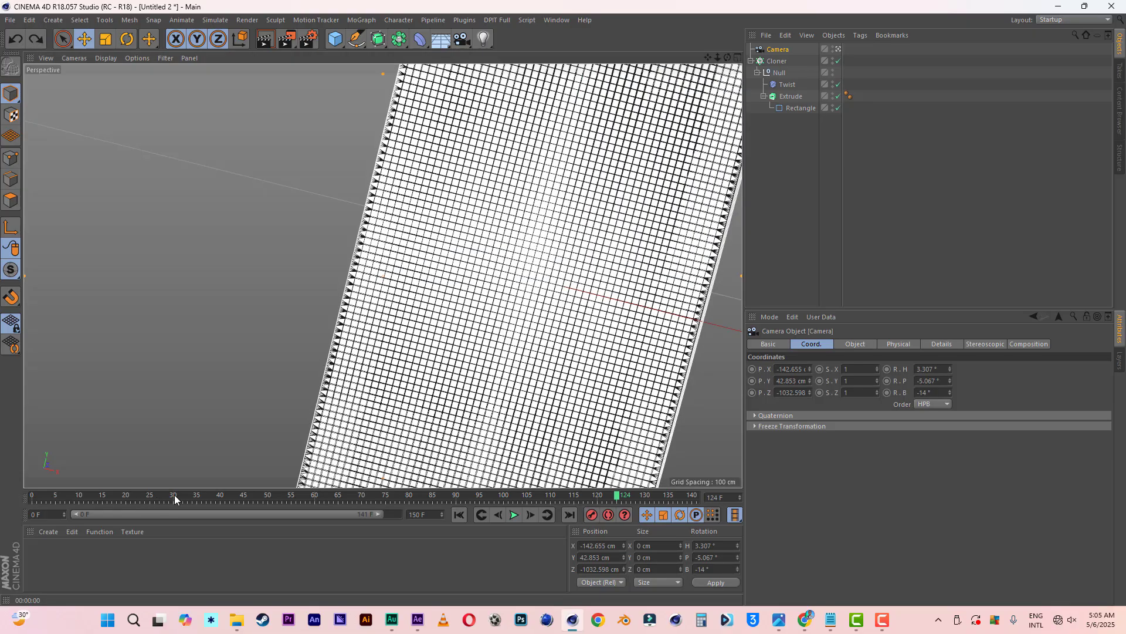
- Keyframe the camera's current position on frame 30 and a close-up at Z about -330 cm on frame 0, playing back the move
click(174, 494)
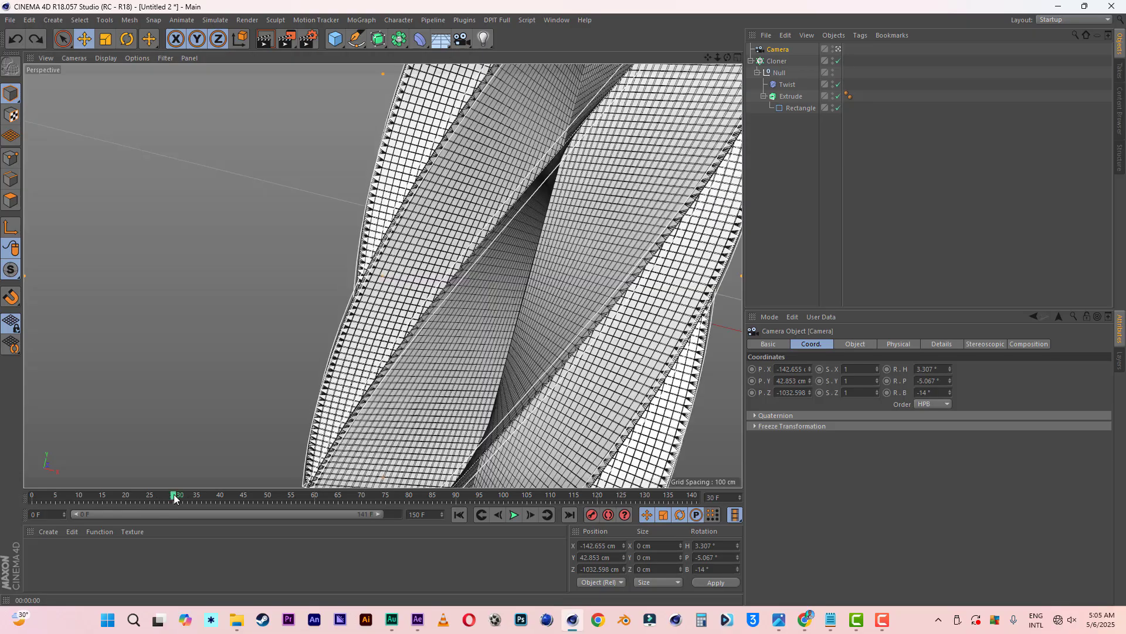
click(591, 512)
drag(175, 498, 33, 497)
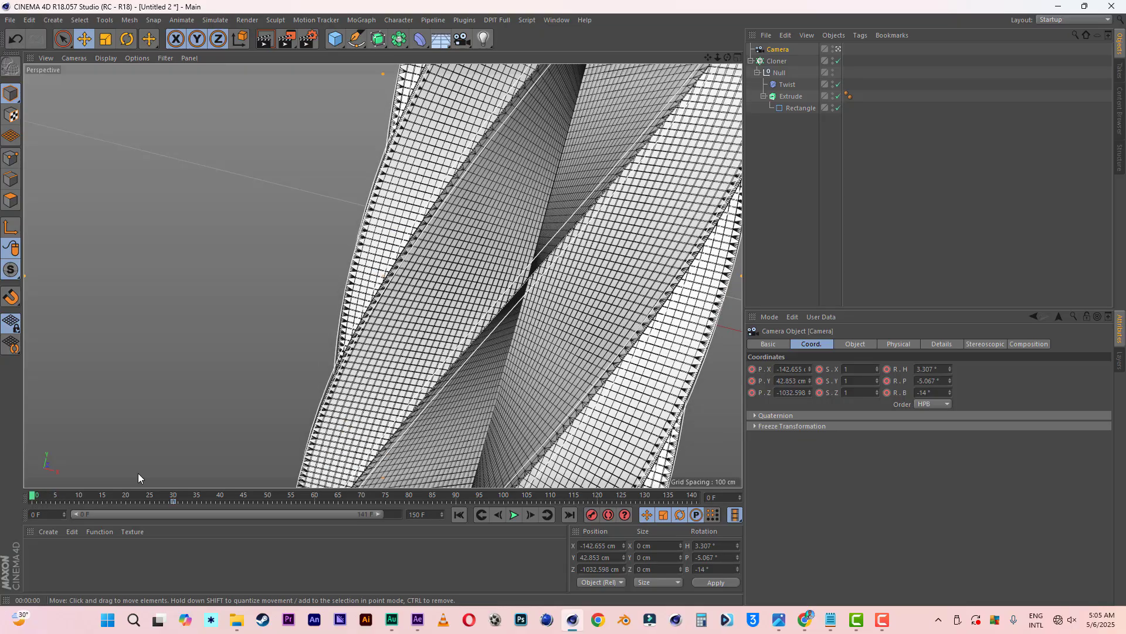
mouse_move(717, 59)
mouse_down()
mouse_move(708, 55)
mouse_move(719, 58)
mouse_up()
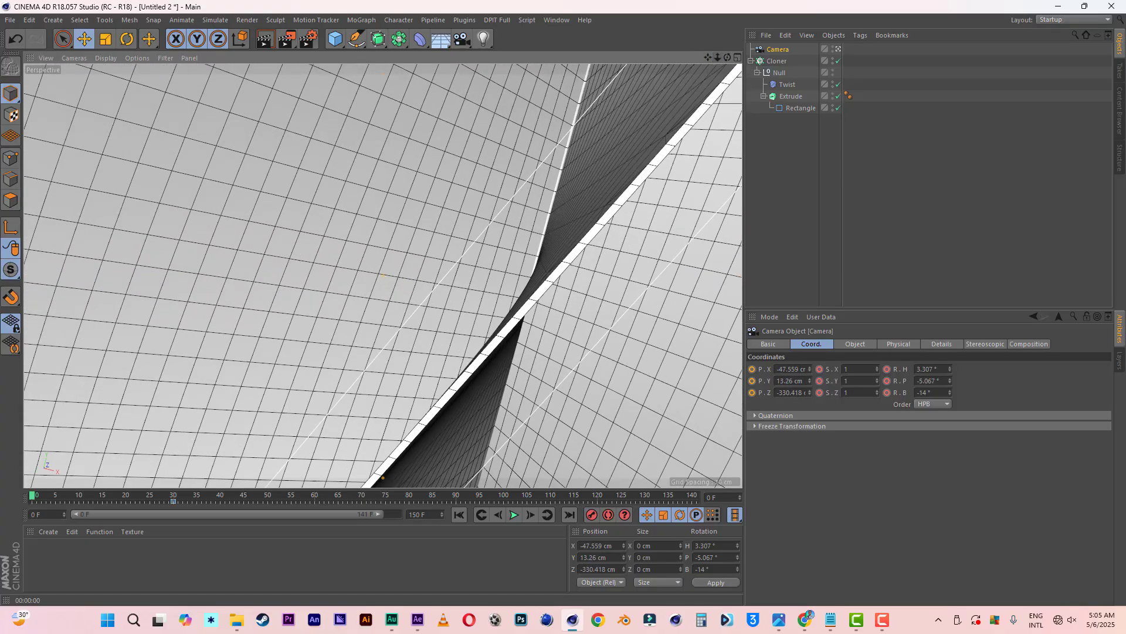
click(594, 519)
click(514, 515)
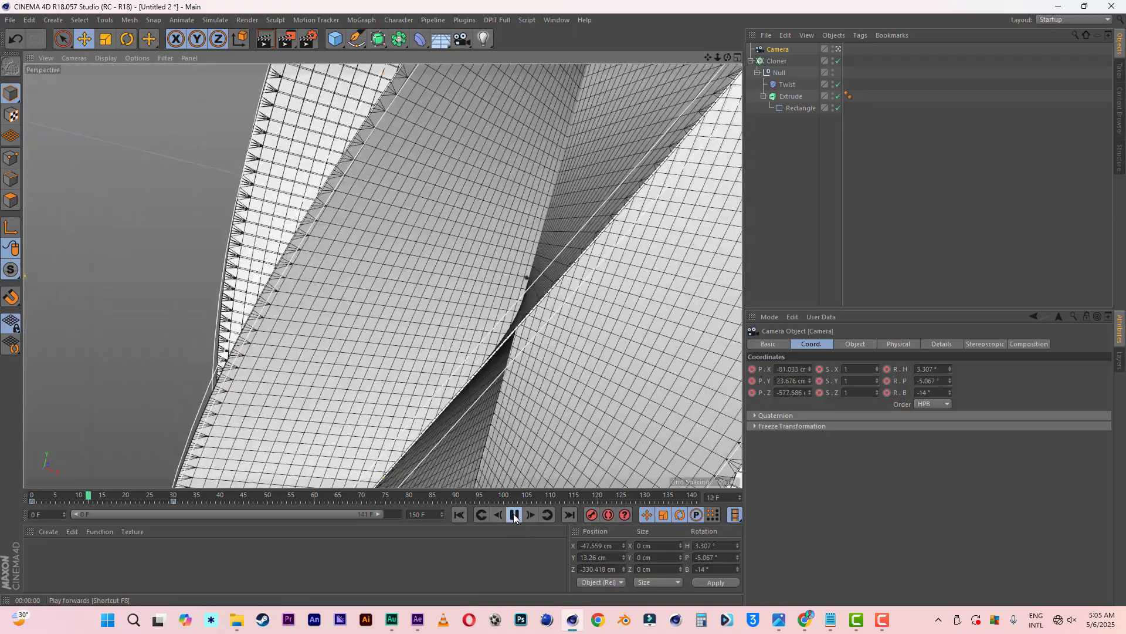
click(514, 515)
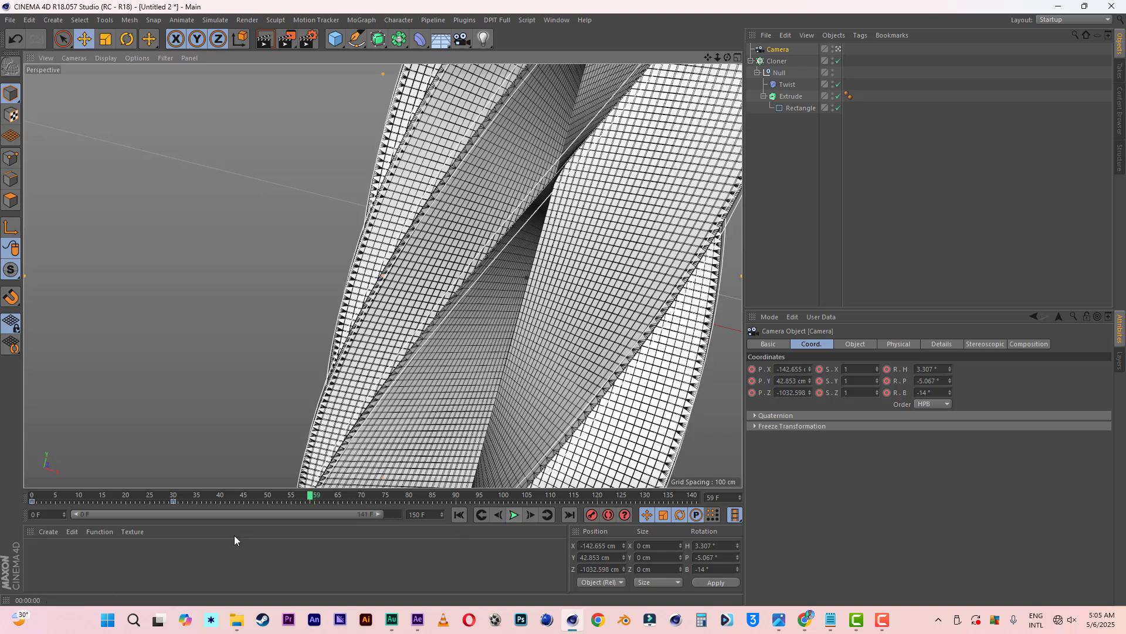
- Slow the camera move by shifting its end key to frame 80, play it back, and shift the key to frame 90
drag(175, 503, 362, 505)
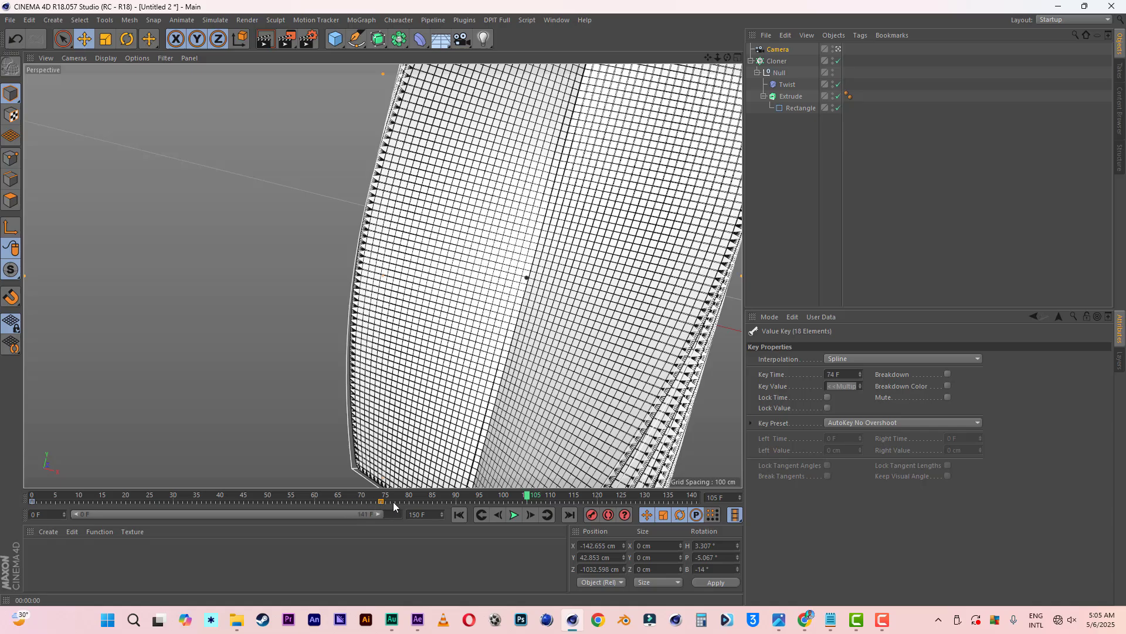
click(459, 516)
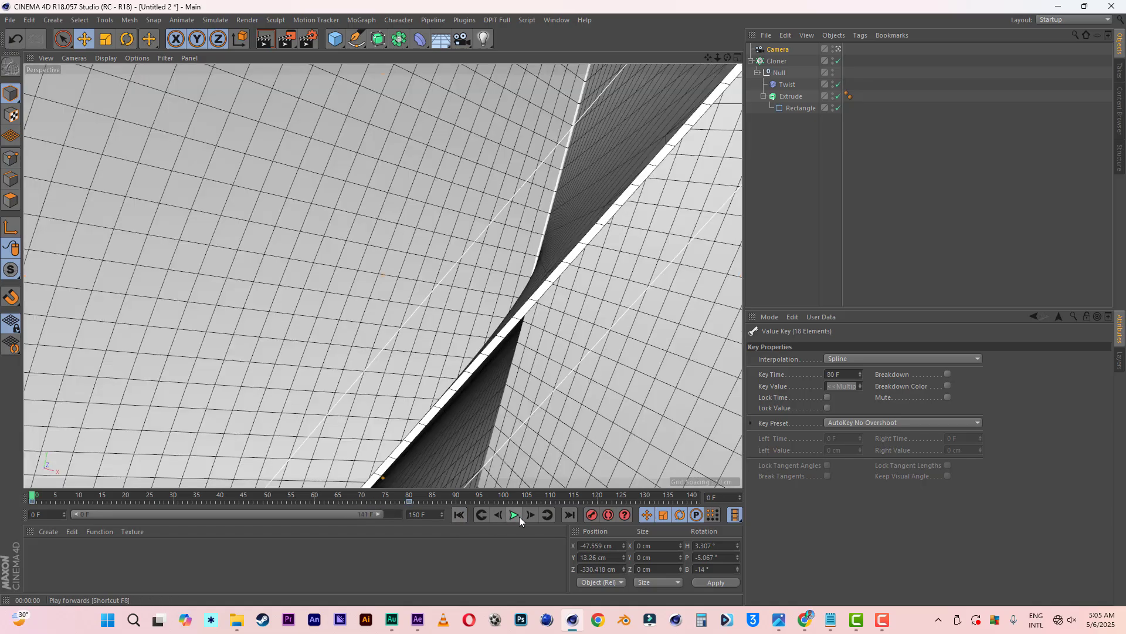
click(514, 515)
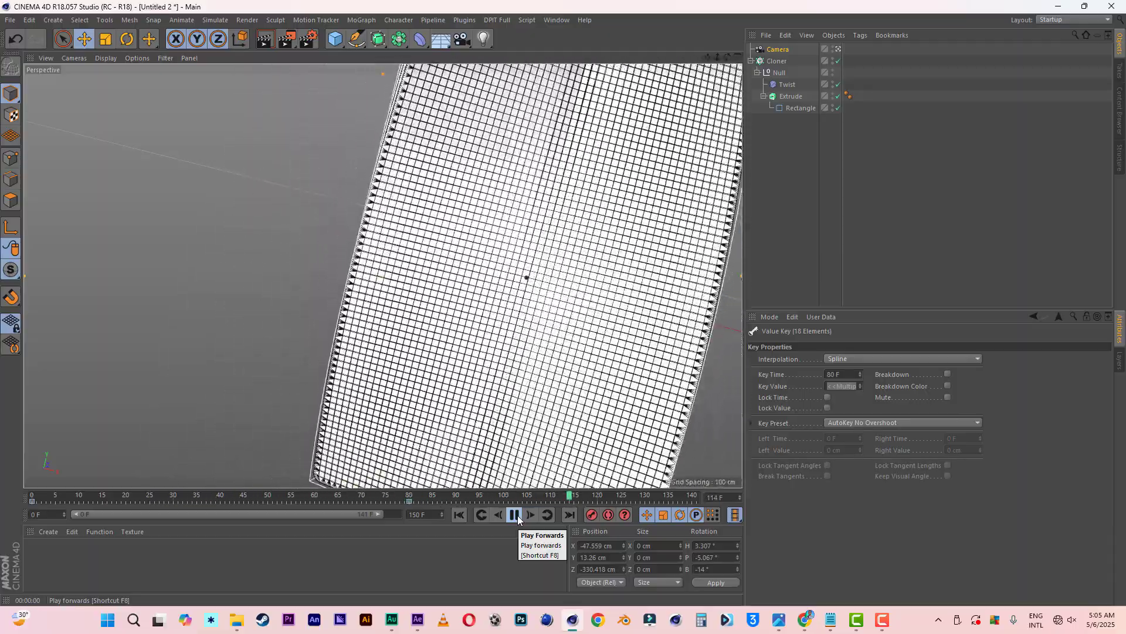
click(515, 516)
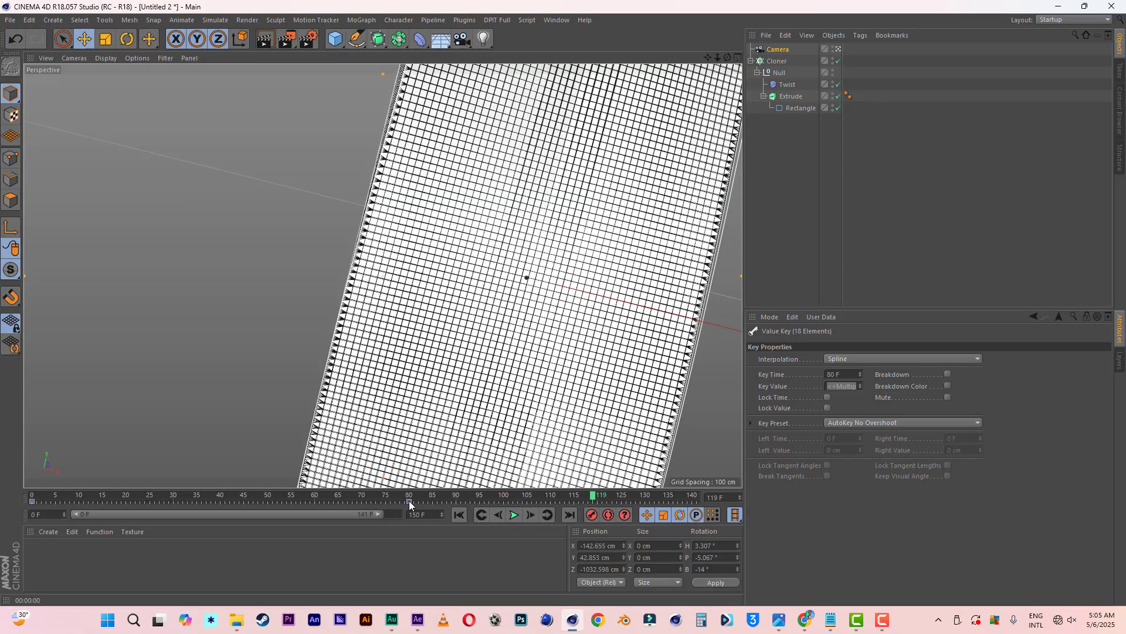
drag(409, 504, 457, 503)
- Rekey the camera on frame 0 at about X 50, Y 32, Z -269 cm and play back the animation
click(34, 495)
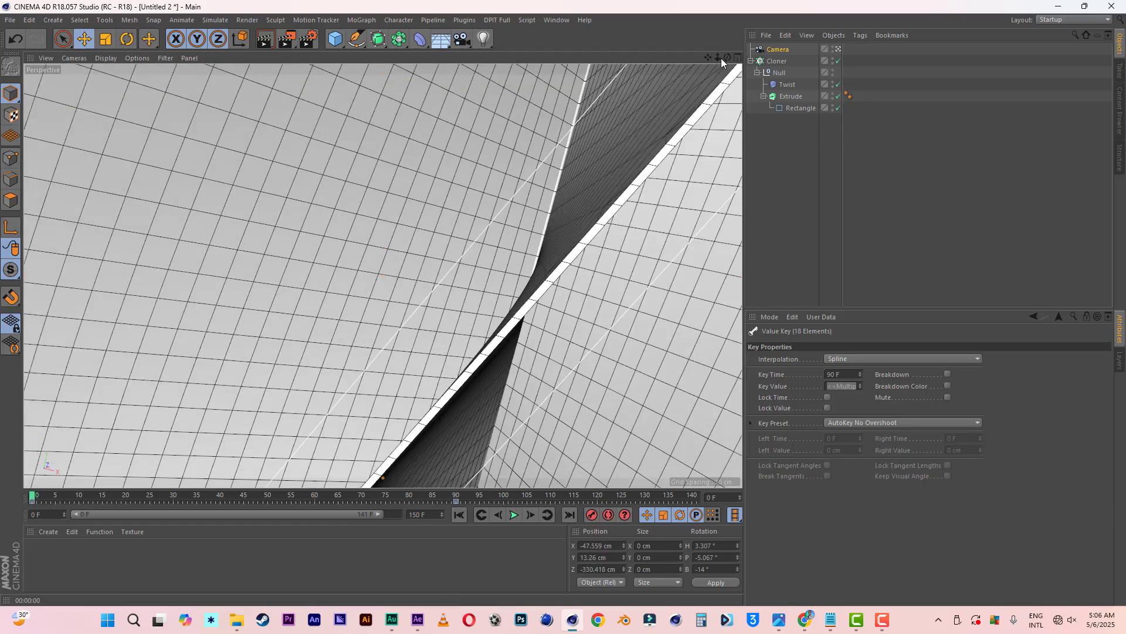
drag(719, 58, 744, 64)
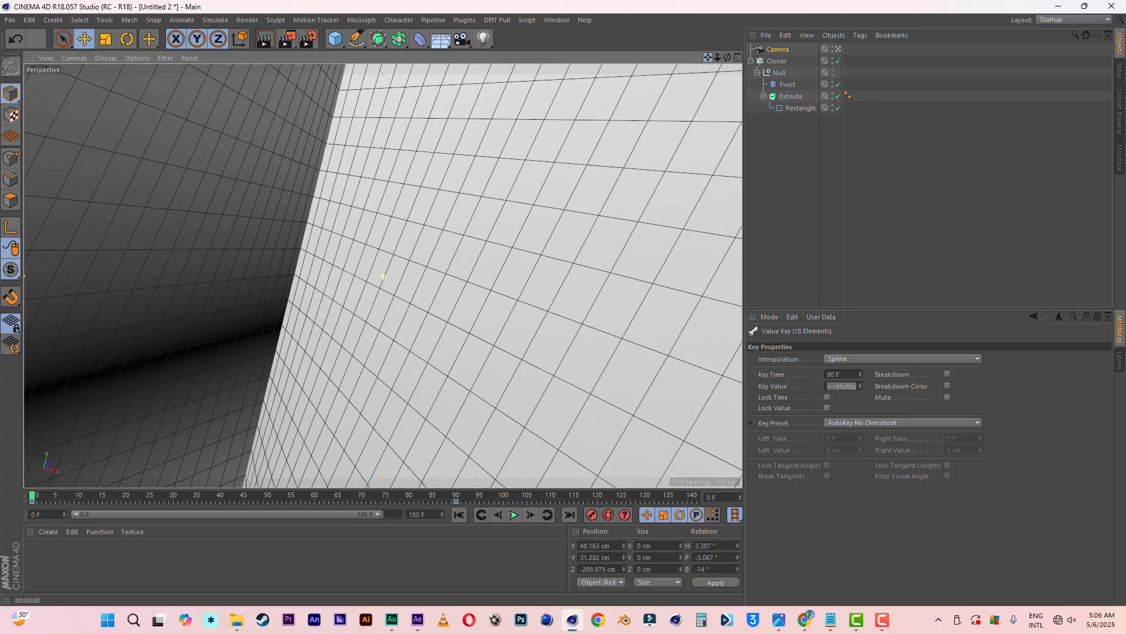
click(778, 50)
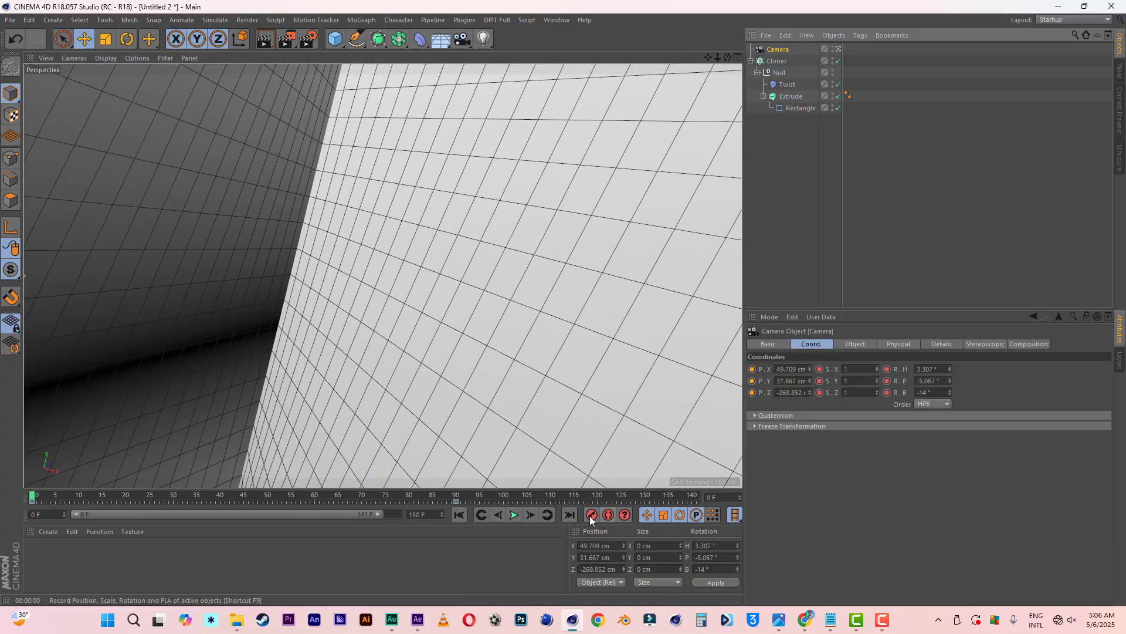
click(513, 514)
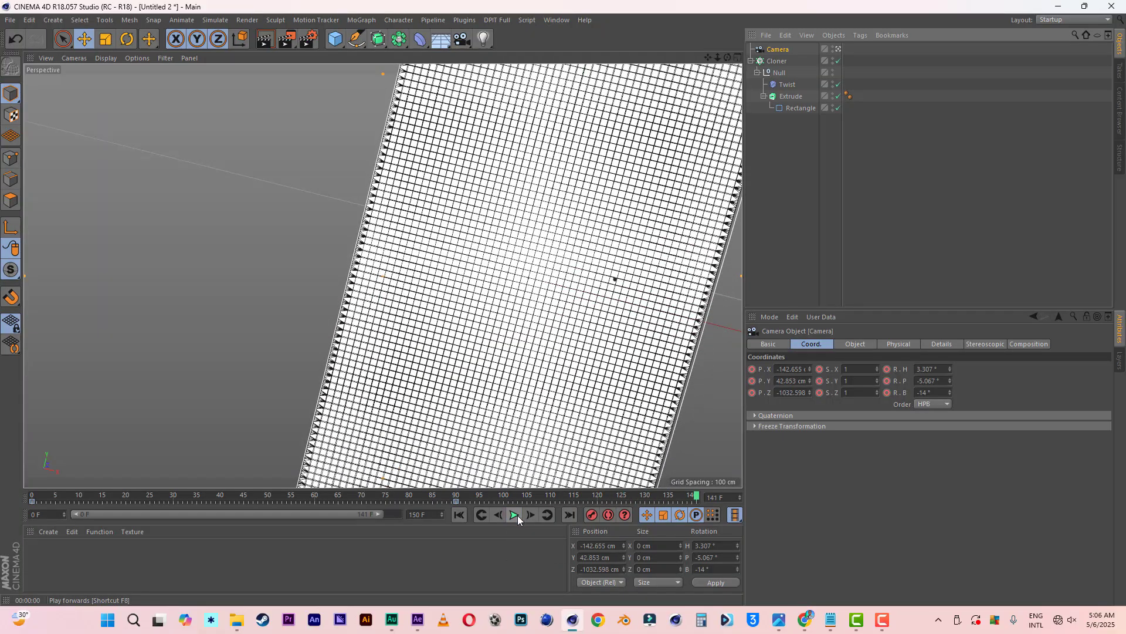
- Create a new material and set its color to golden yellow with H 45°, S 100% and V 100%
click(321, 496)
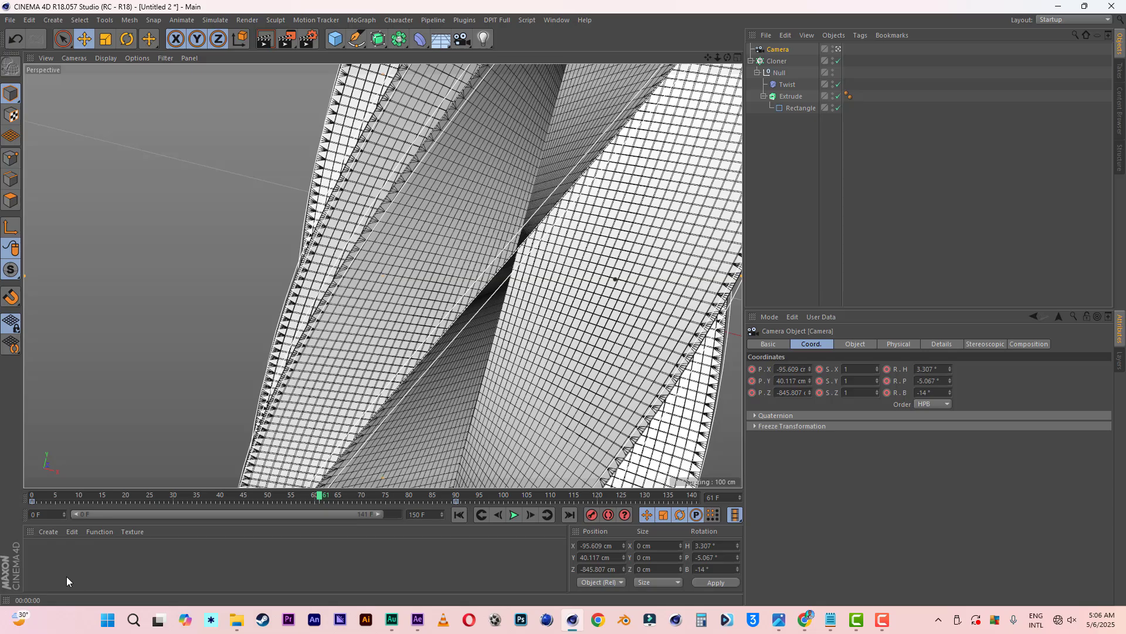
double_click(61, 559)
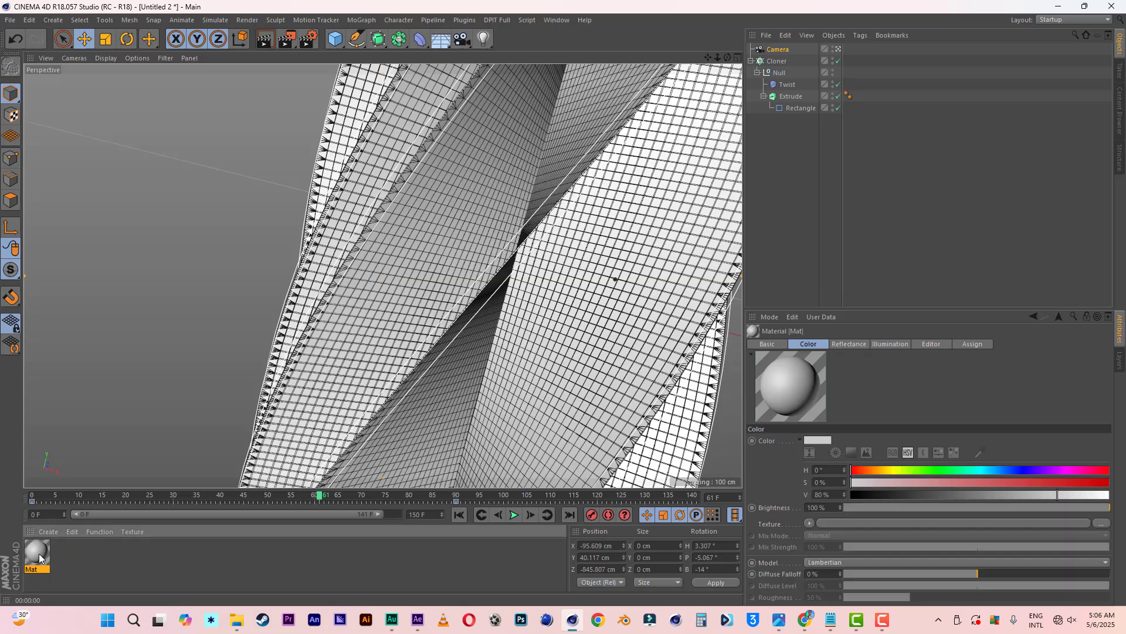
double_click(38, 553)
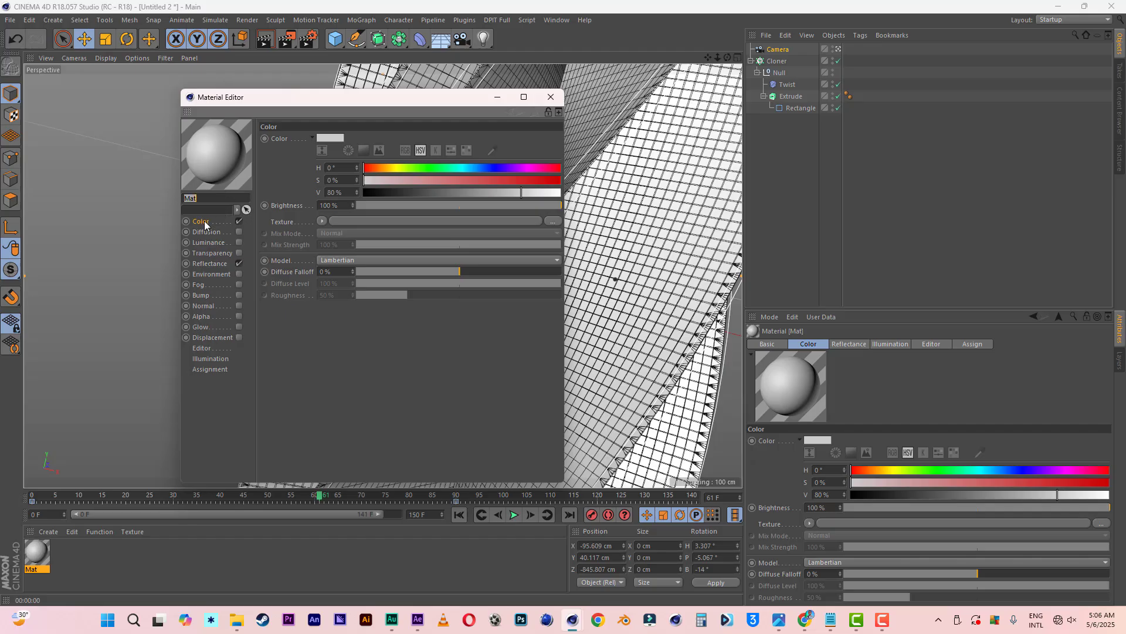
click(393, 168)
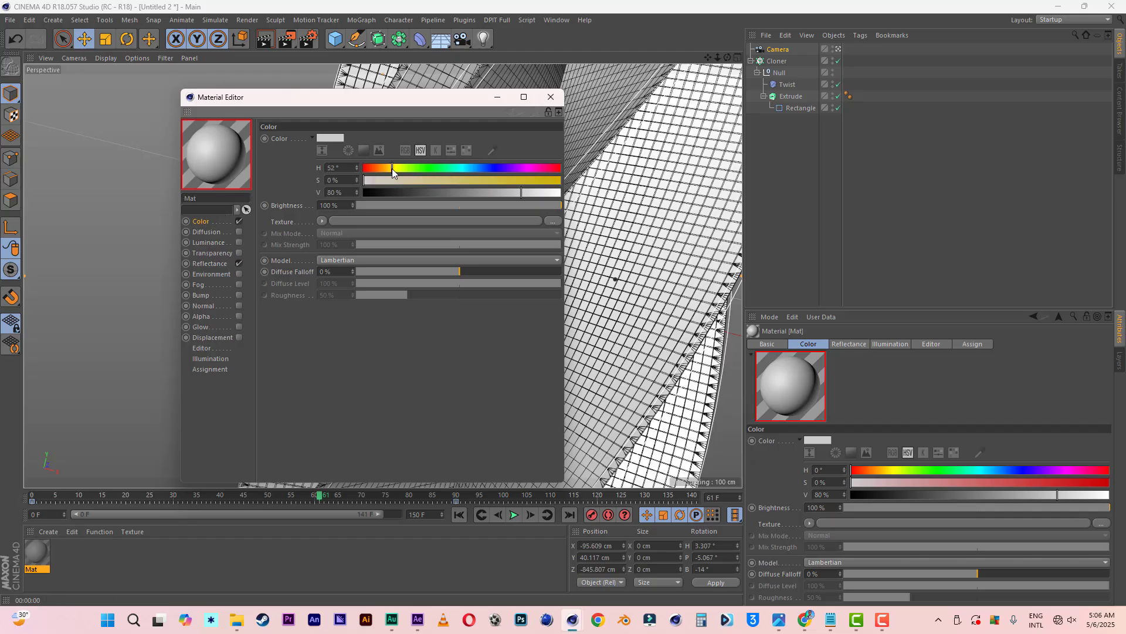
click(339, 139)
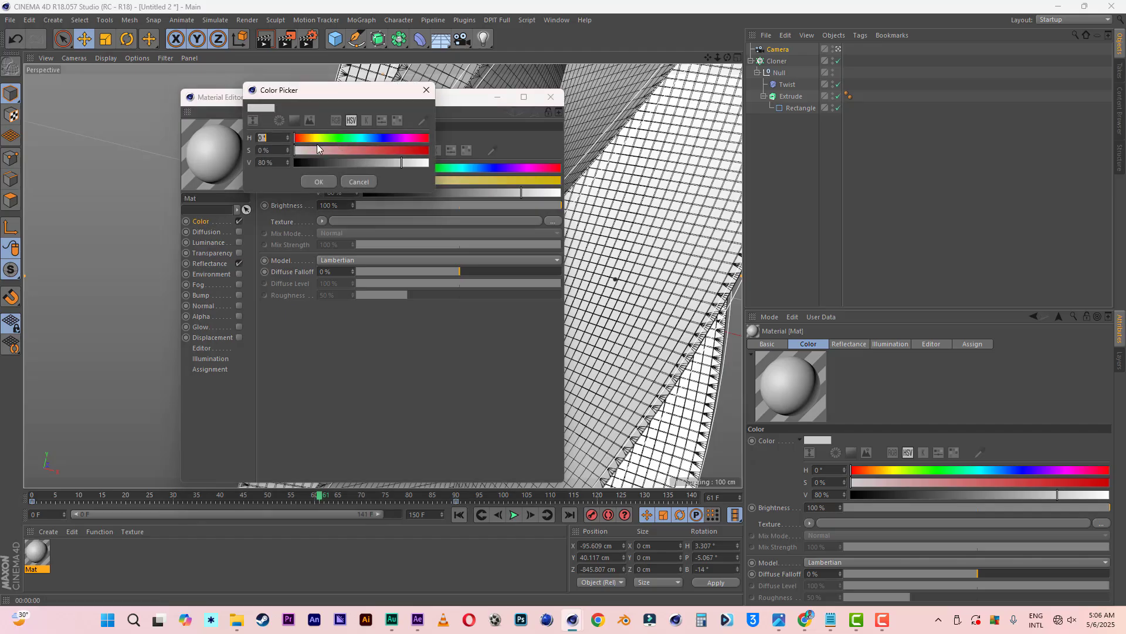
click(311, 138)
drag(383, 149, 480, 166)
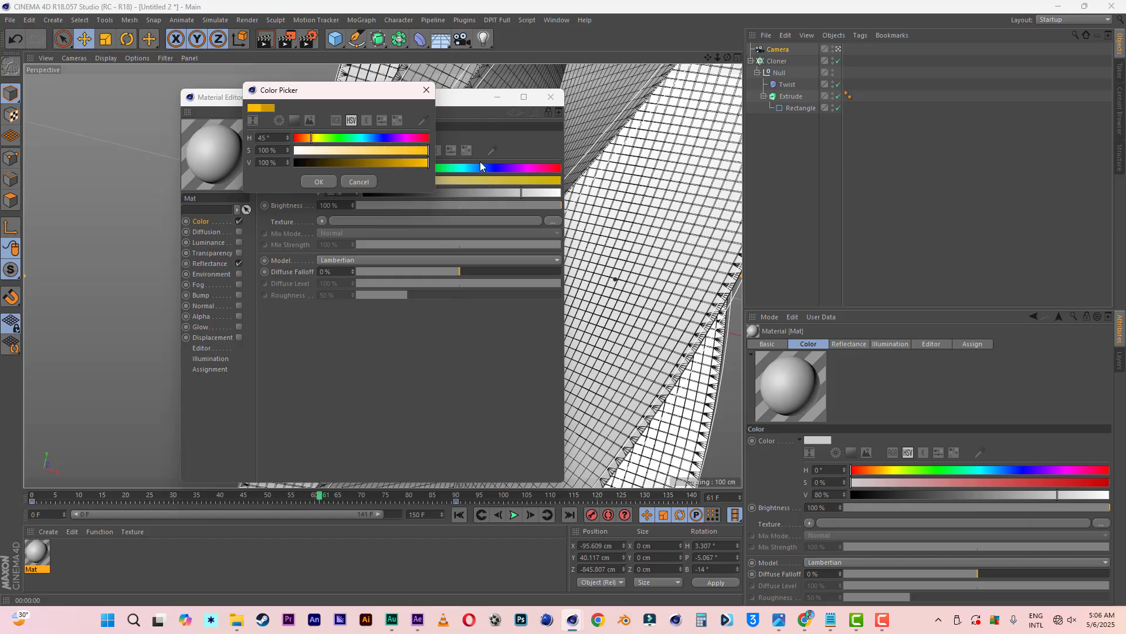
click(320, 181)
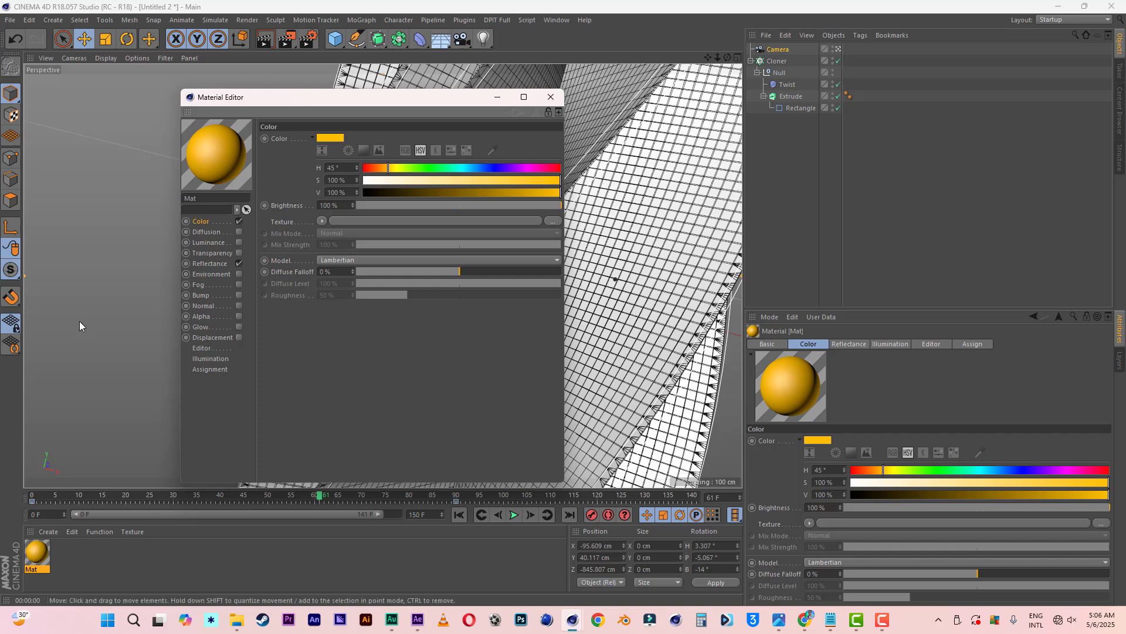
- Change the yellow material's default specular type to Reflection (Legacy) and its preview shape to Double Torus (Soft Shadow)
click(213, 264)
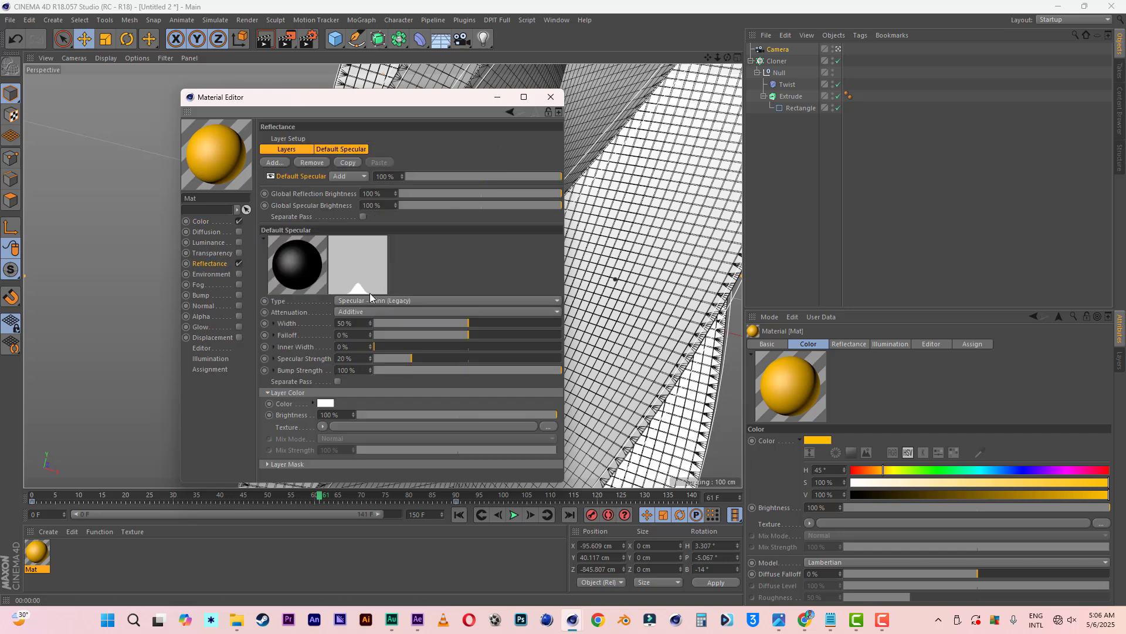
click(371, 300)
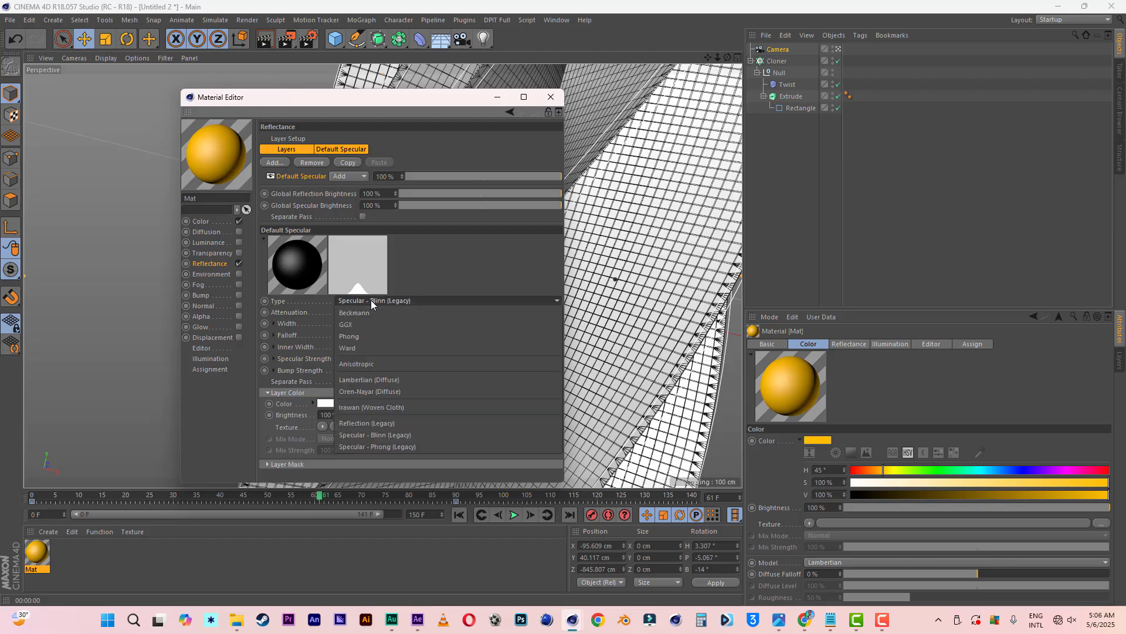
click(381, 423)
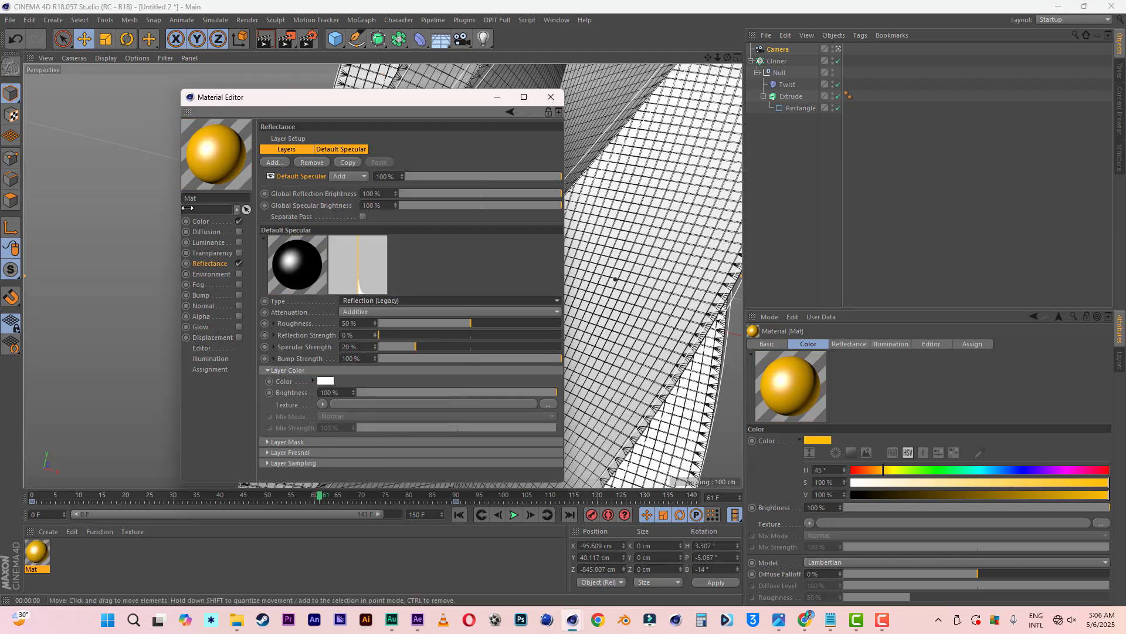
right_click(209, 148)
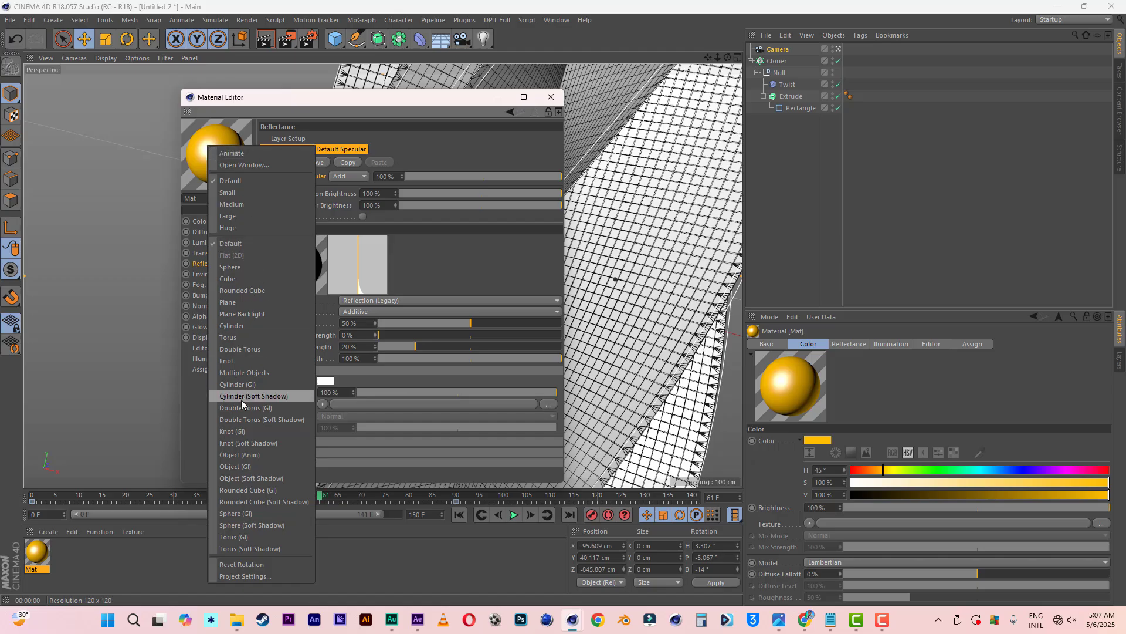
click(244, 420)
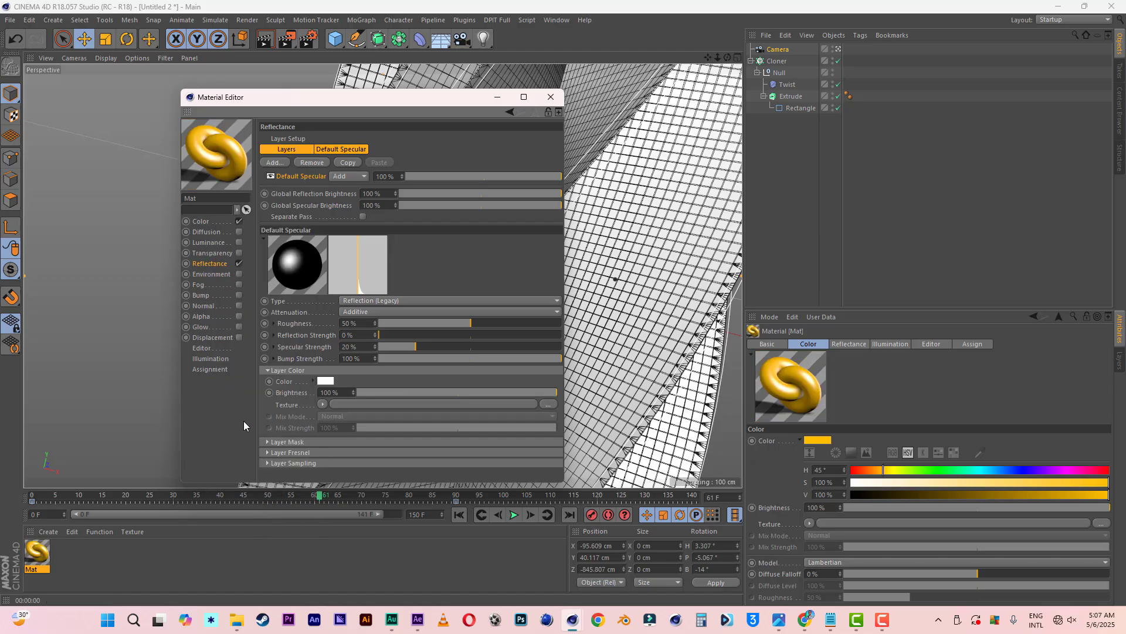
- Set the yellow material's roughness to 0%, reflection strength to 70% and specular strength to 0%
click(422, 335)
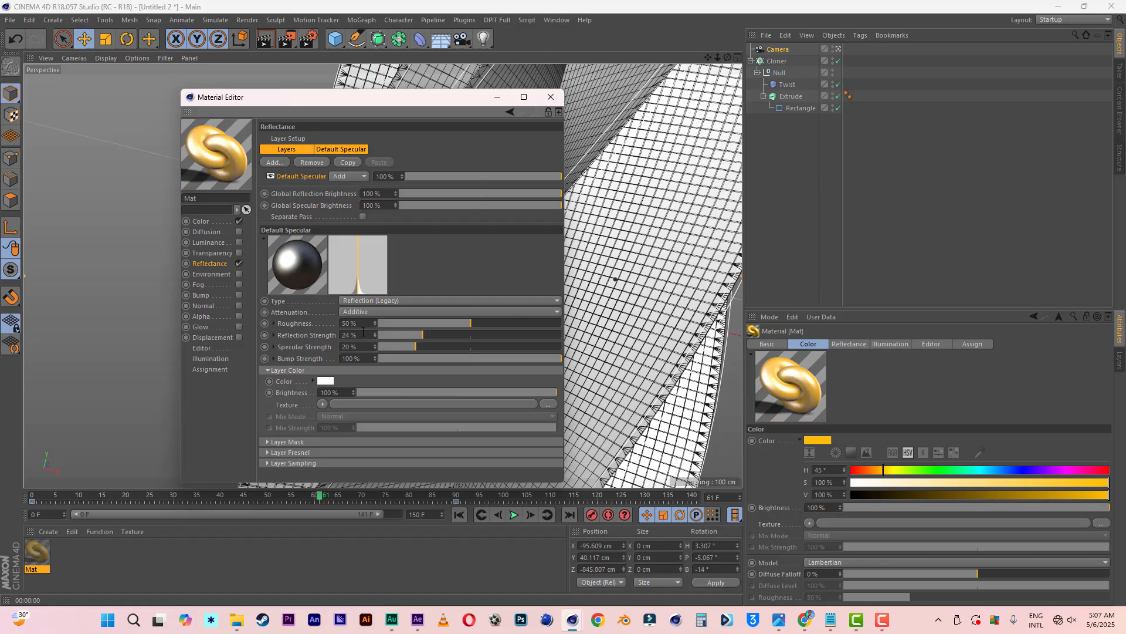
drag(415, 325, 246, 322)
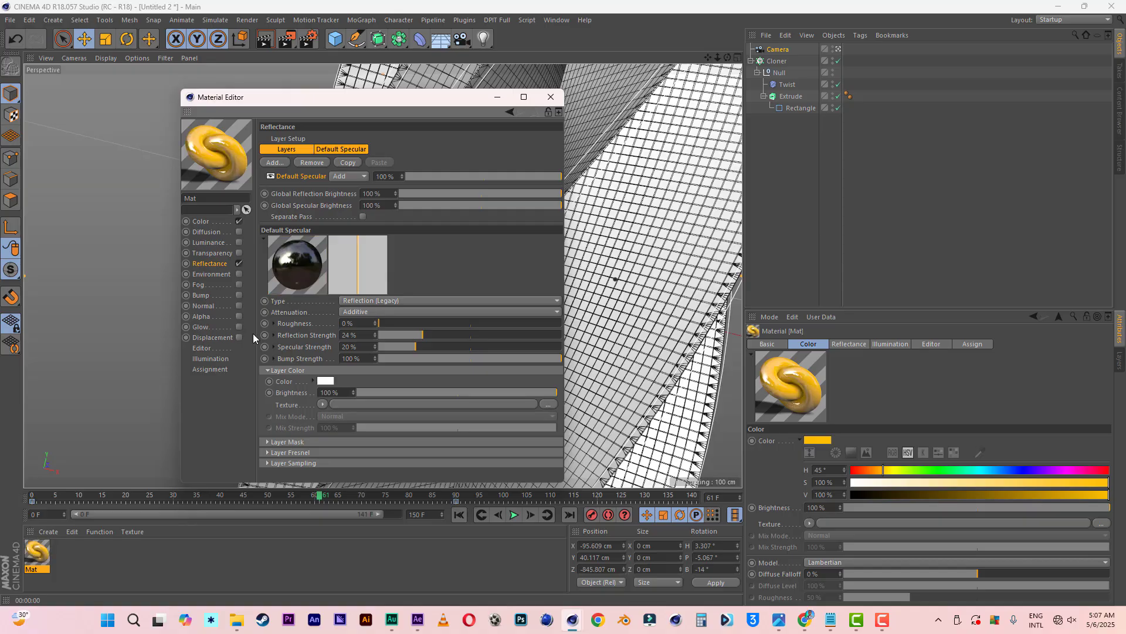
click(448, 335)
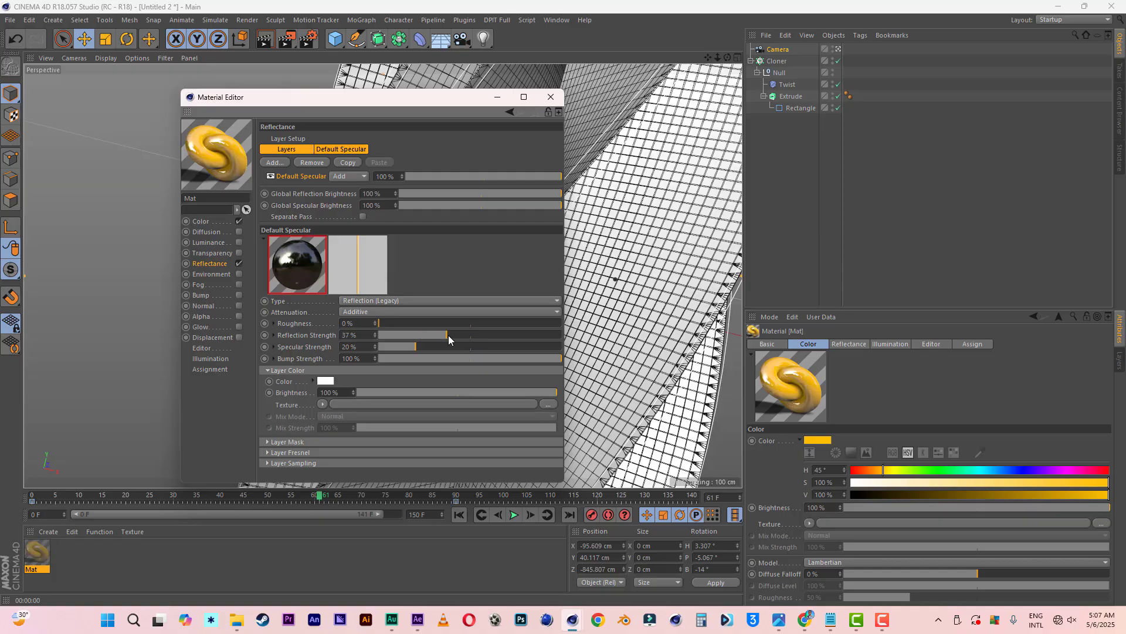
click(469, 334)
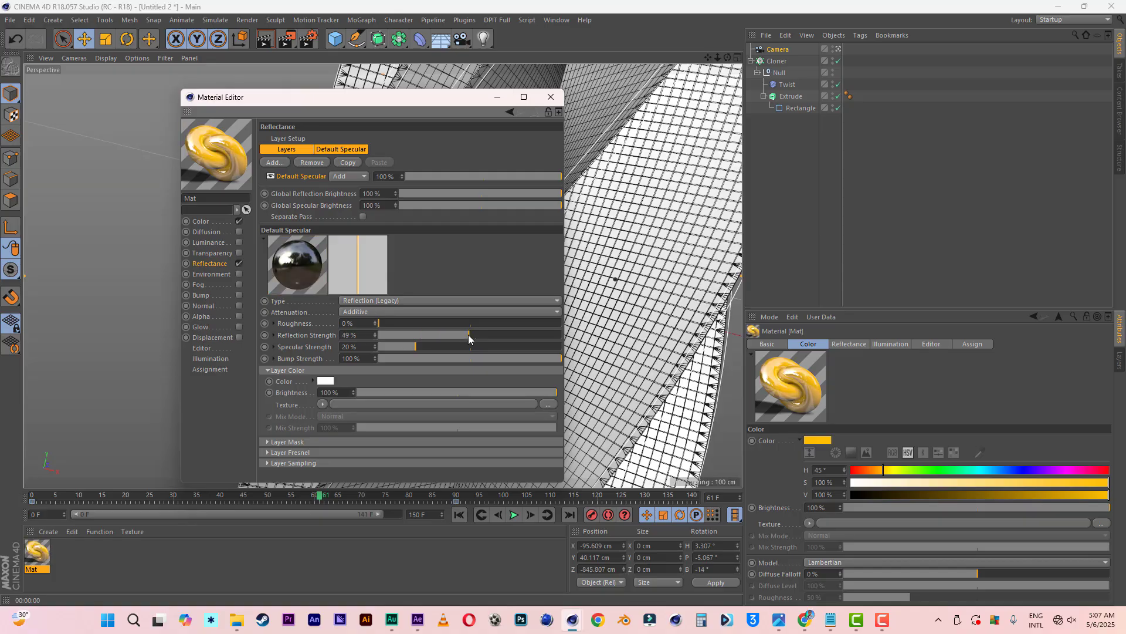
drag(468, 335, 473, 334)
click(502, 335)
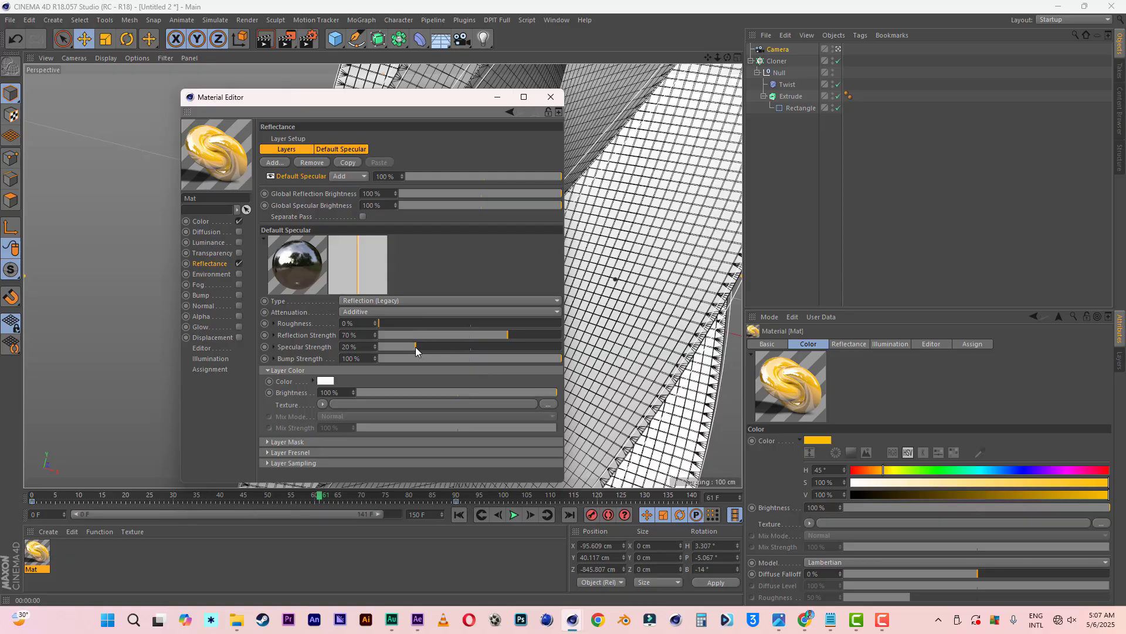
drag(415, 346, 369, 347)
click(550, 97)
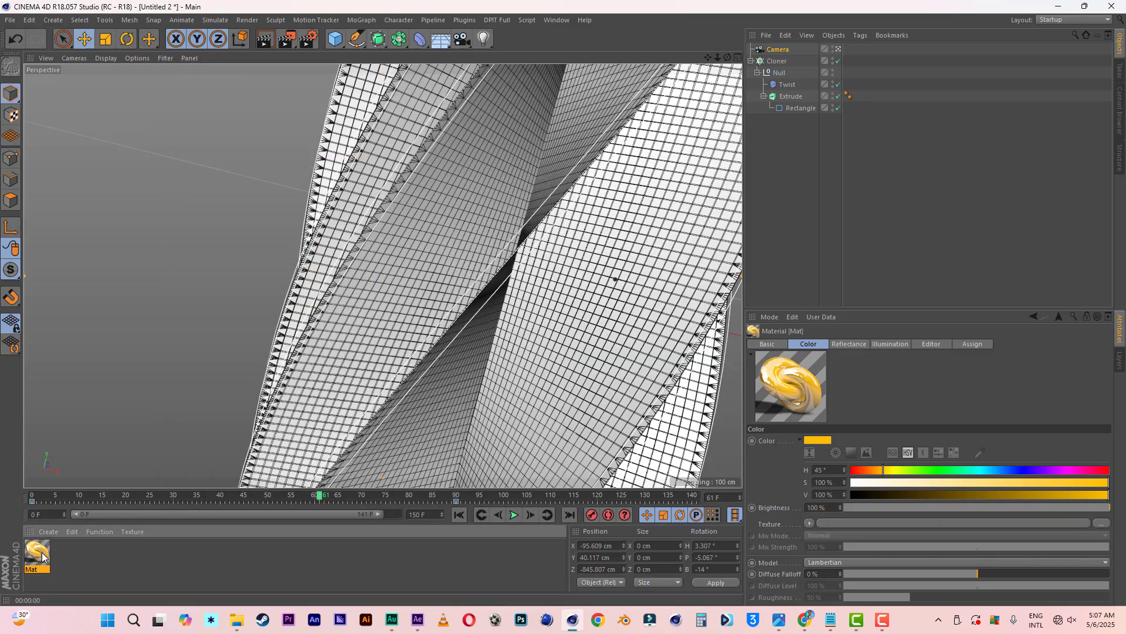
- Duplicate the yellow material and recolor the original dark green with H 116°, S 100% and V 47%
key(ctrl+d)
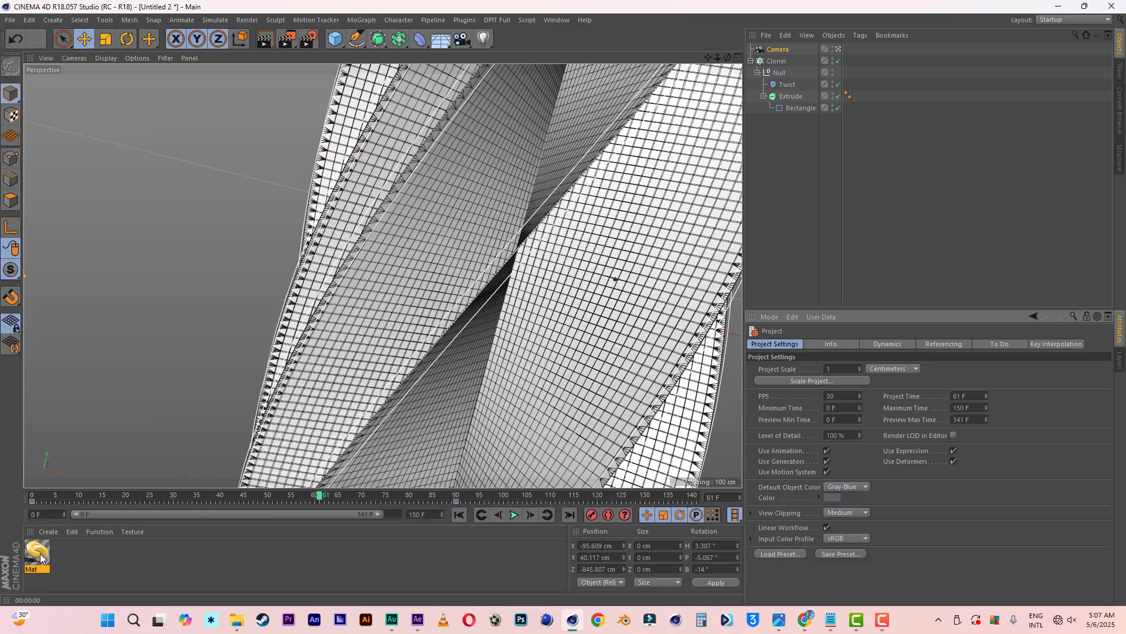
ctrl+drag(42, 559, 78, 562)
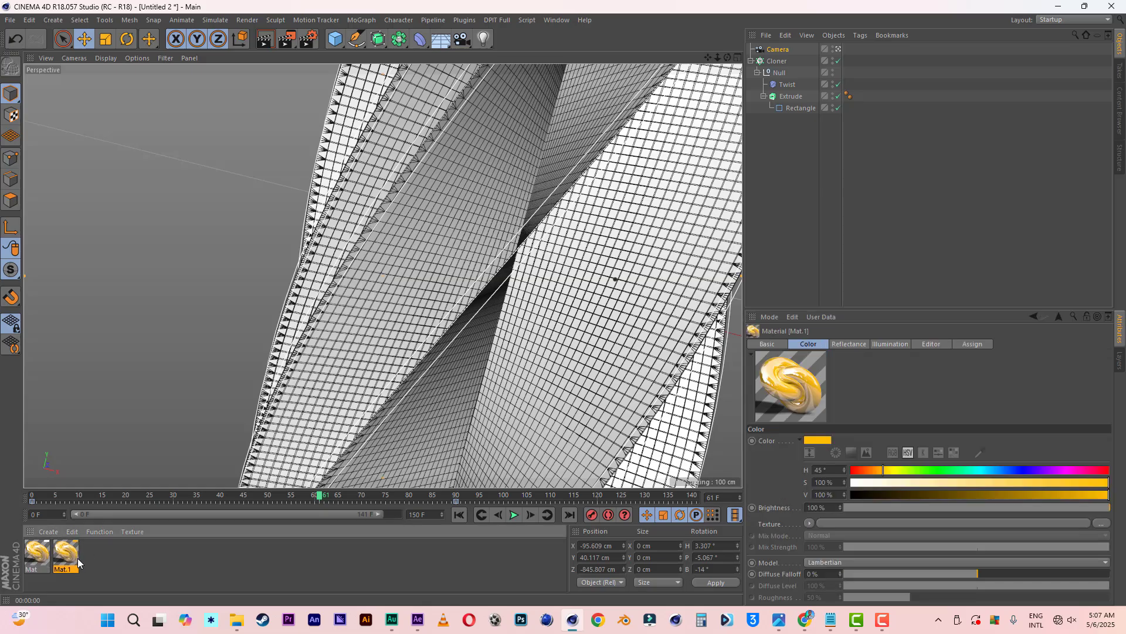
double_click(48, 553)
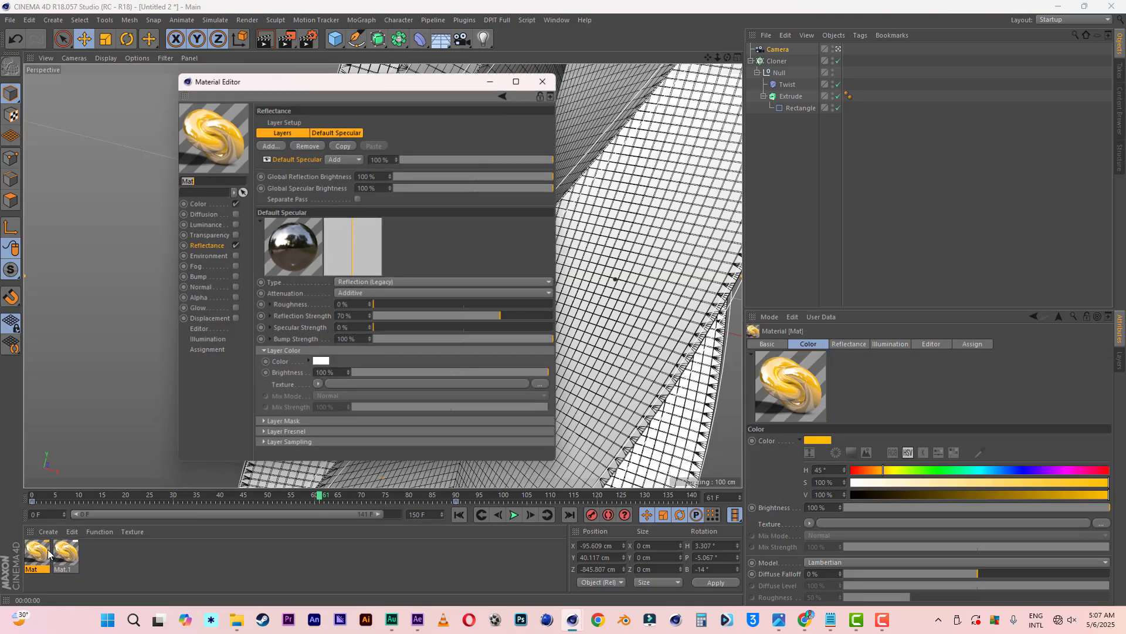
click(205, 203)
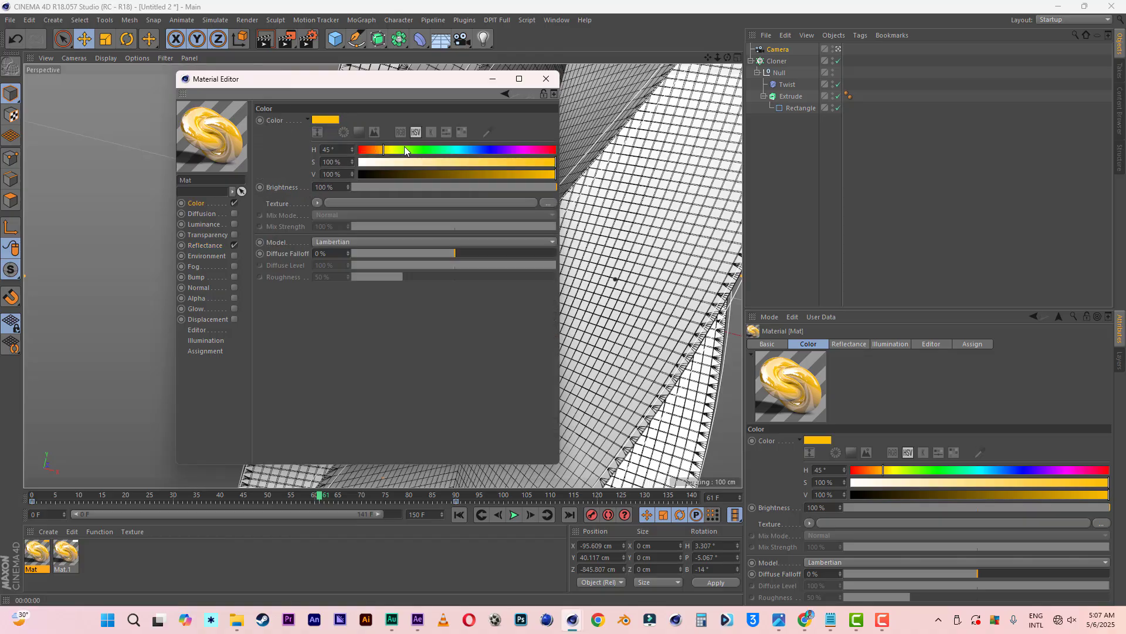
click(423, 151)
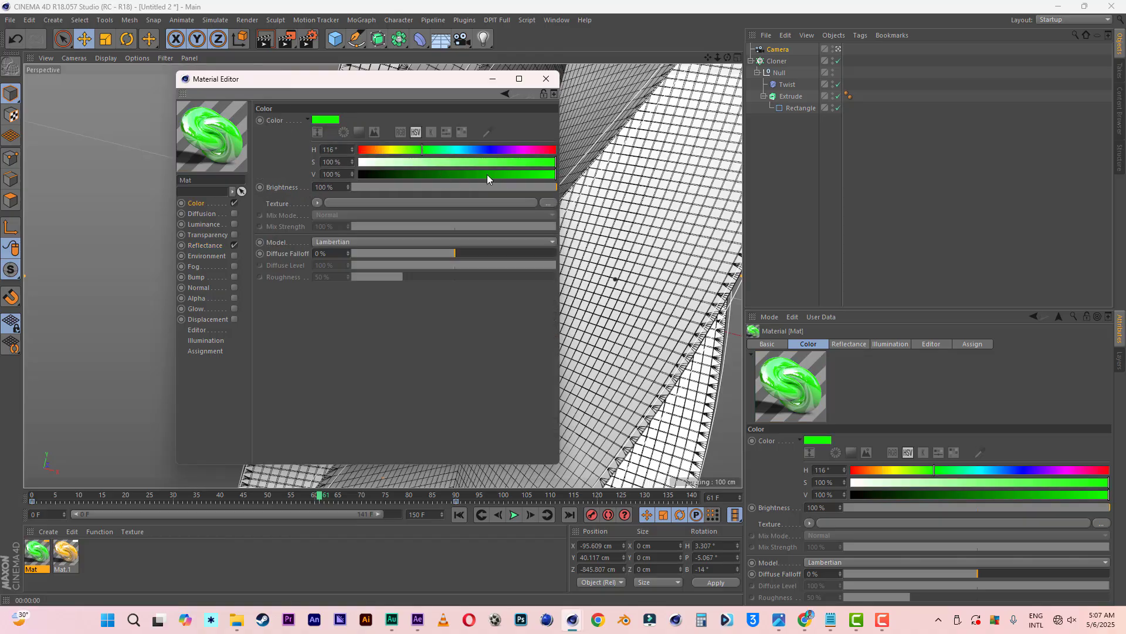
drag(474, 173, 452, 174)
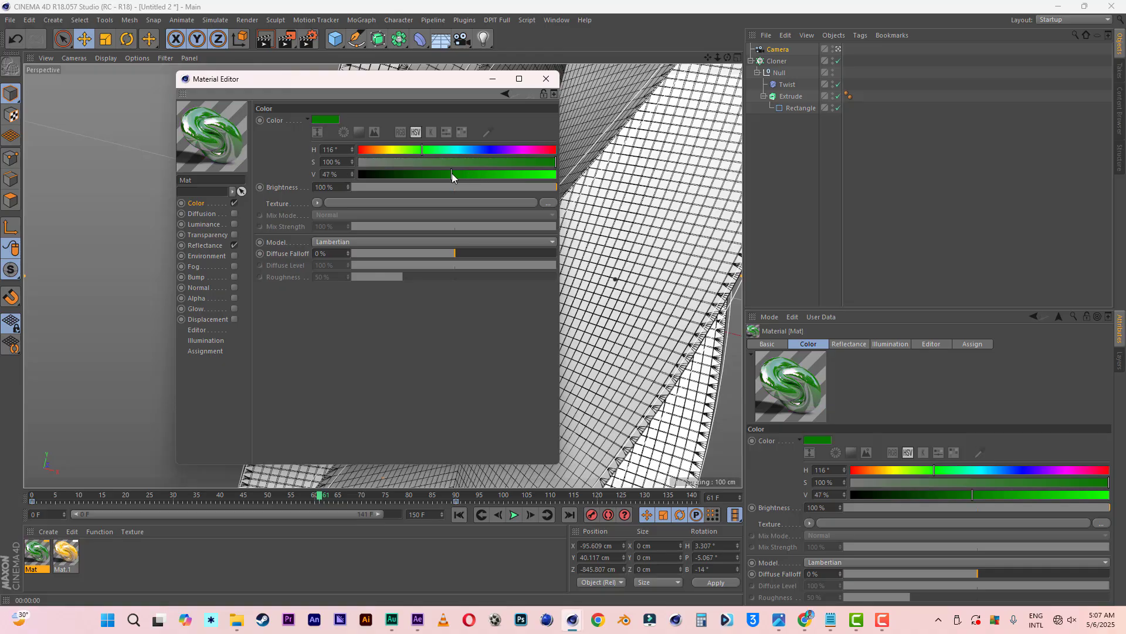
click(546, 78)
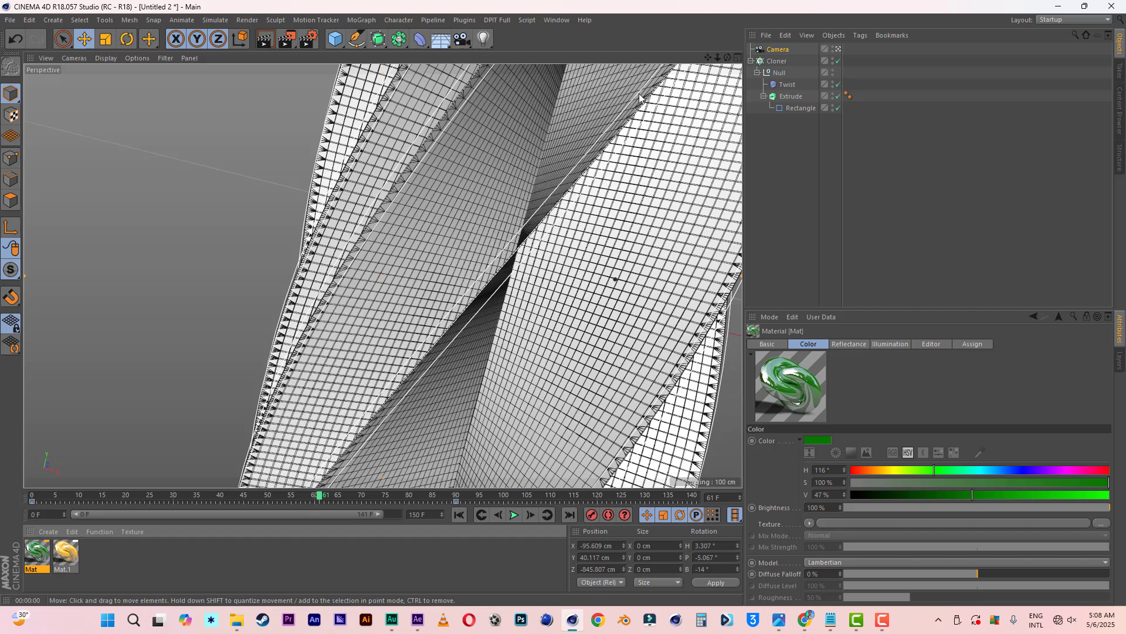
- Add a Sky object to the scene and create another new material
drag(445, 44, 462, 74)
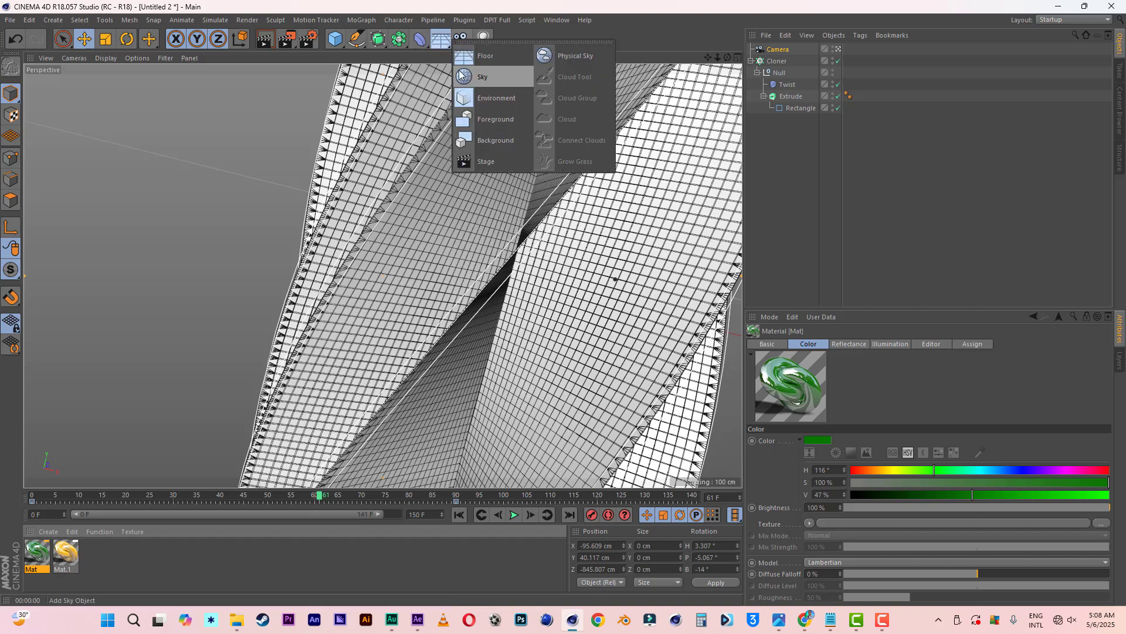
click(490, 79)
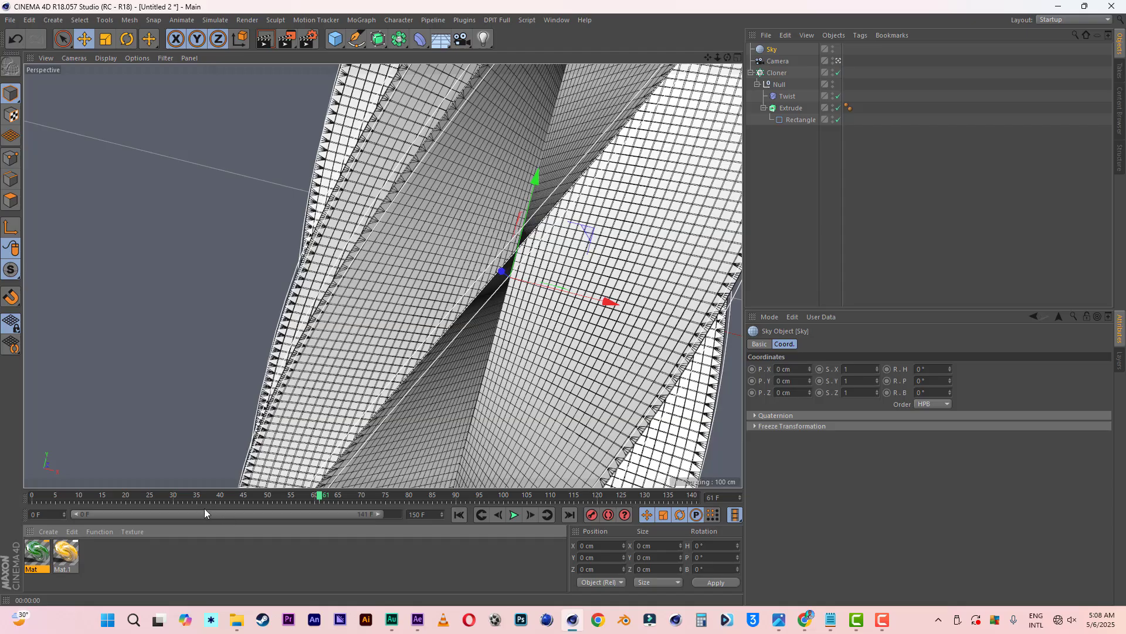
double_click(139, 561)
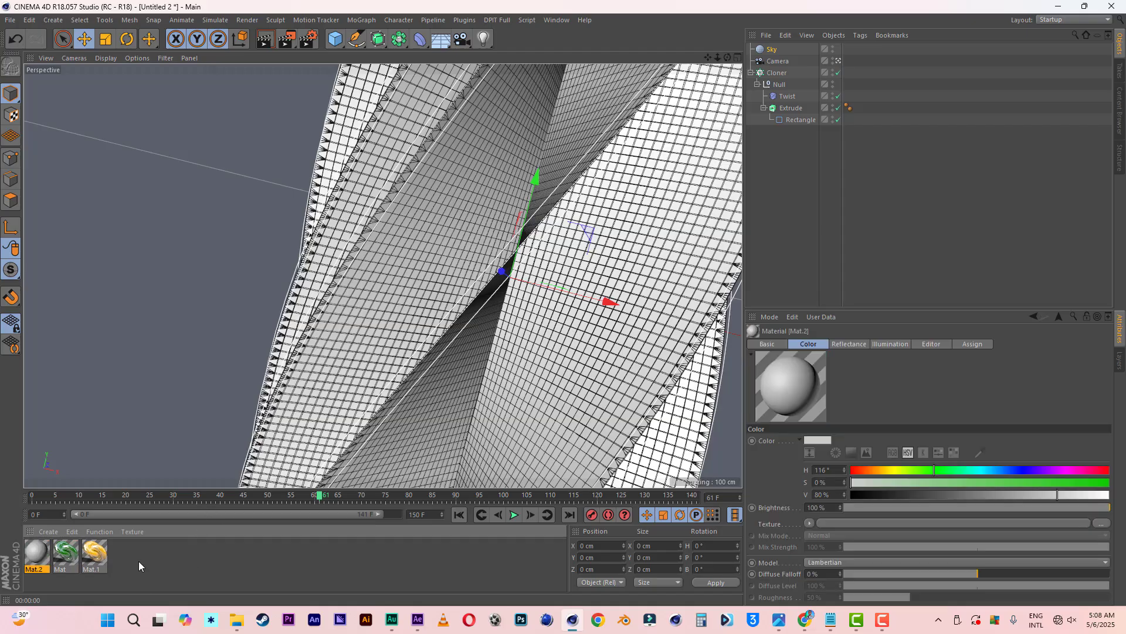
- Load the 360_F_481987840 JPG from Pictures as Mat.2's color texture, copying it to the project location, and disable its reflectance
double_click(37, 554)
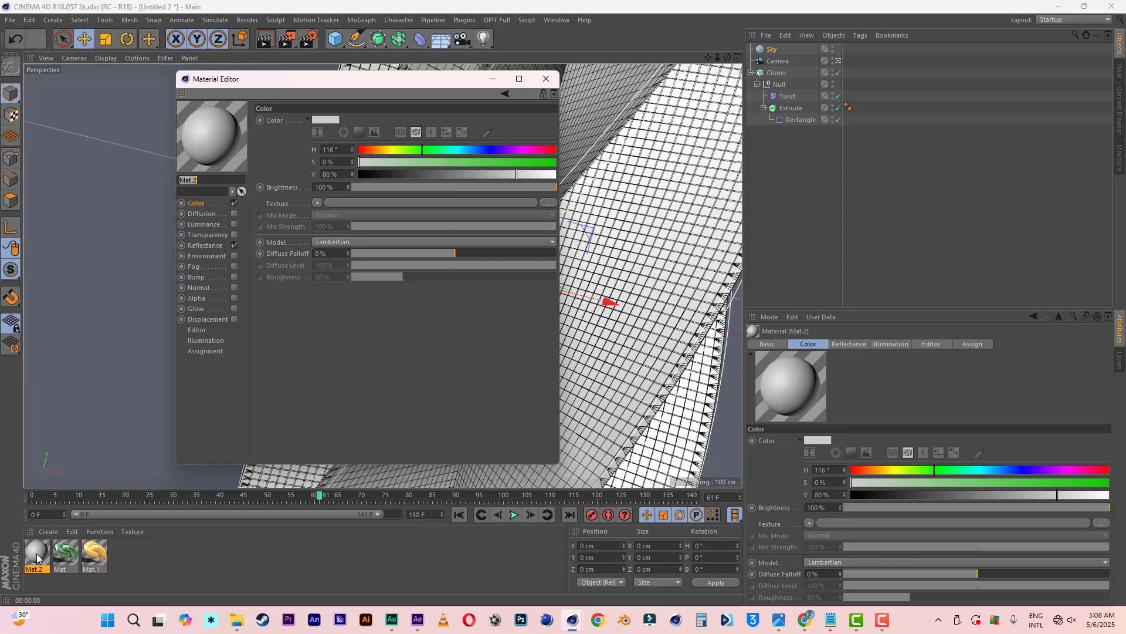
click(551, 203)
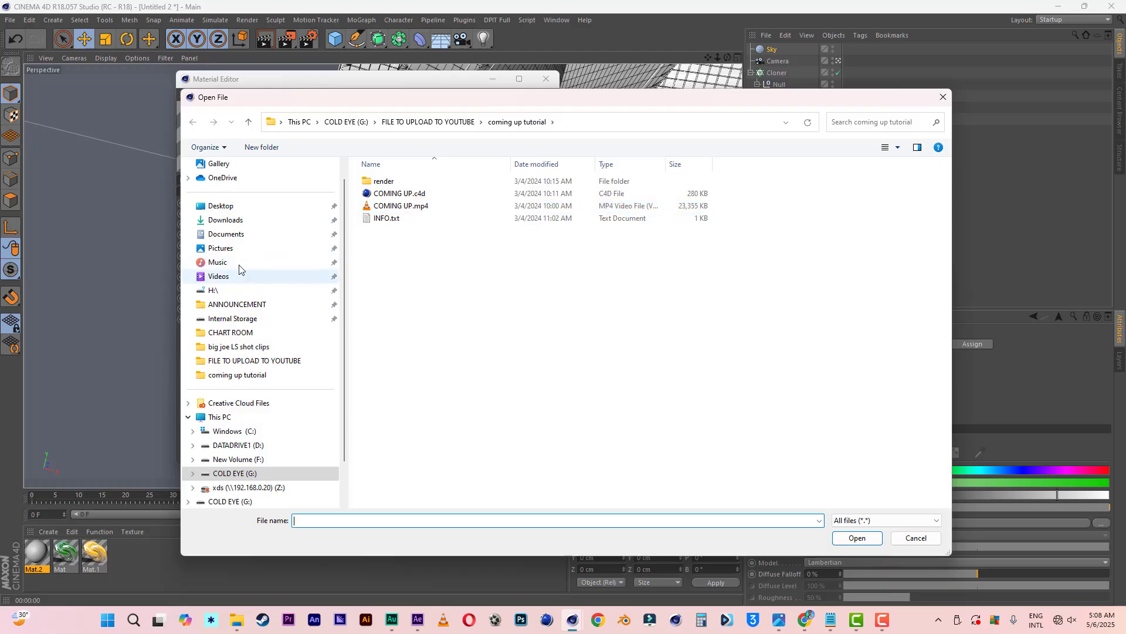
click(220, 248)
click(616, 417)
click(856, 537)
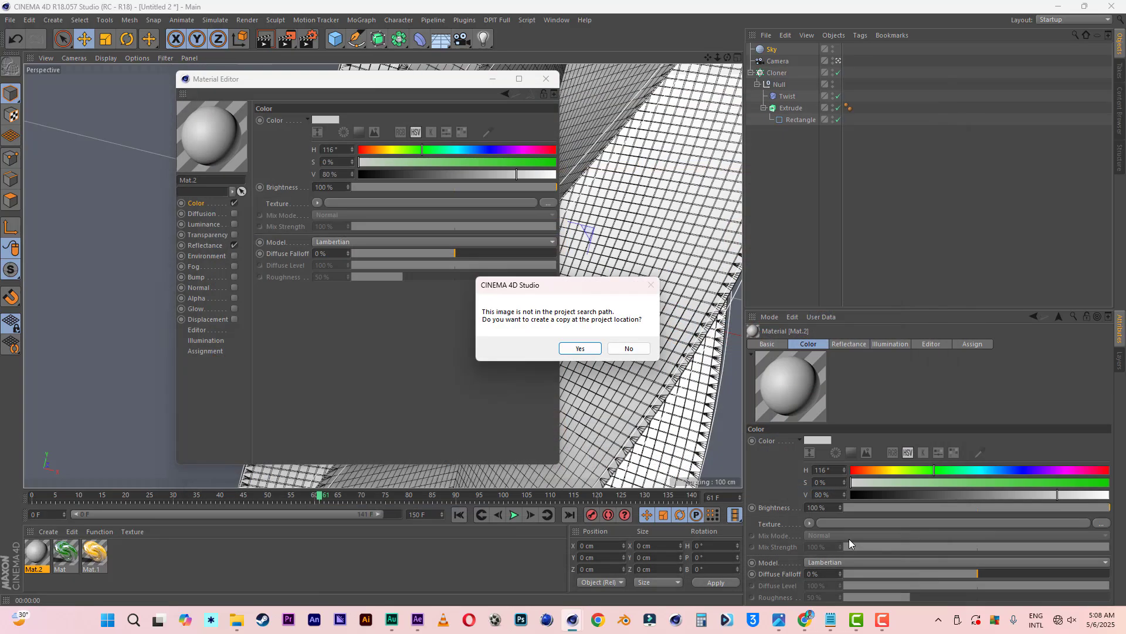
click(580, 348)
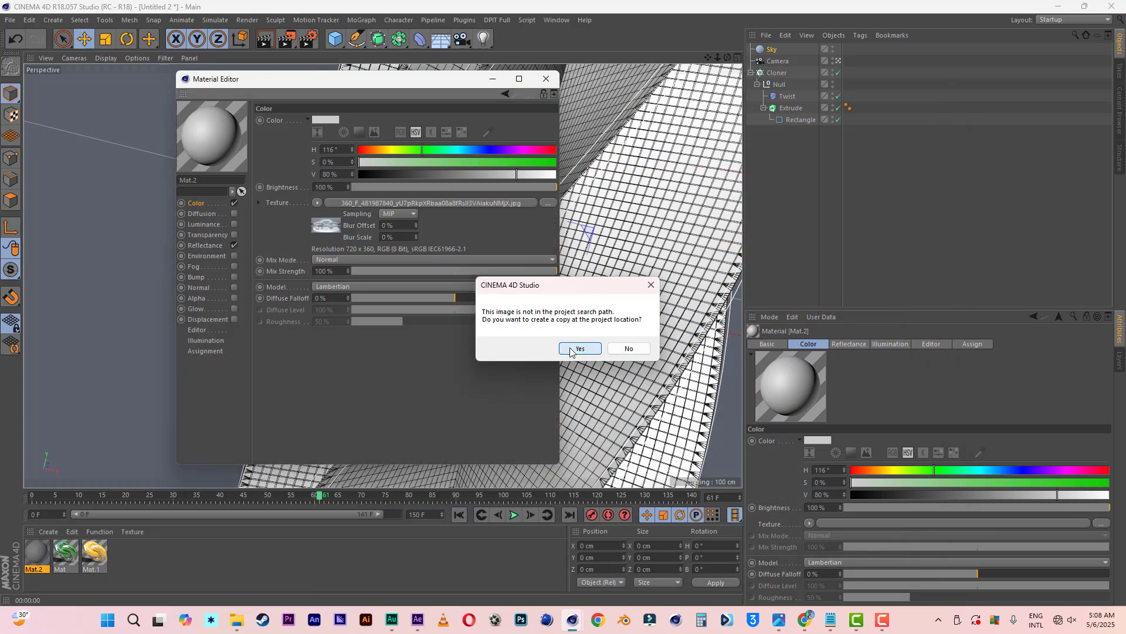
click(235, 245)
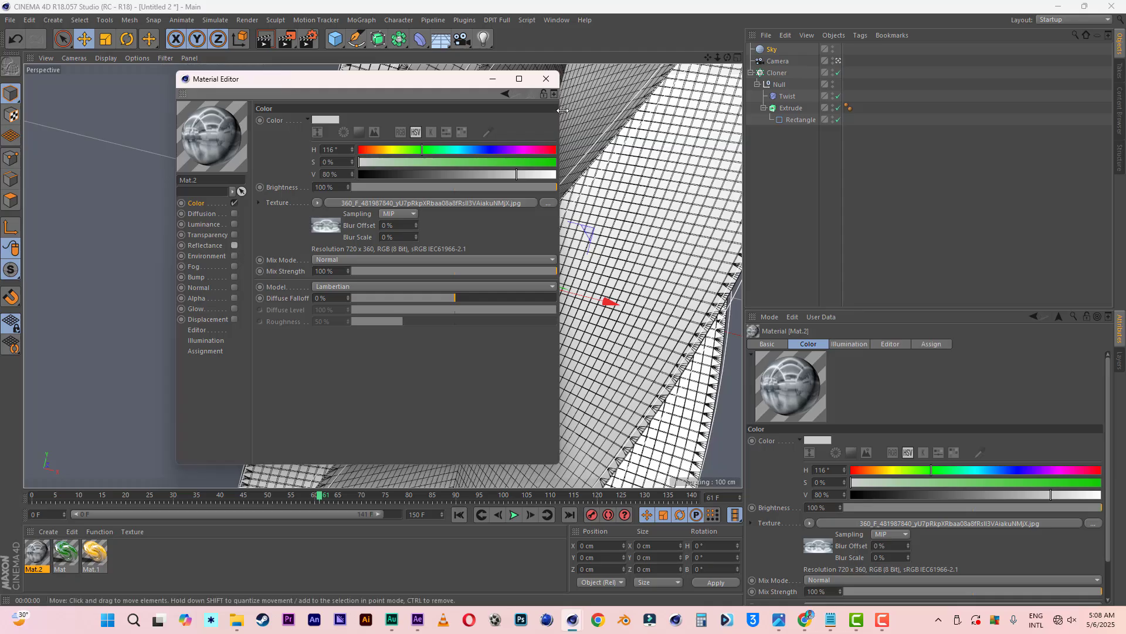
click(546, 79)
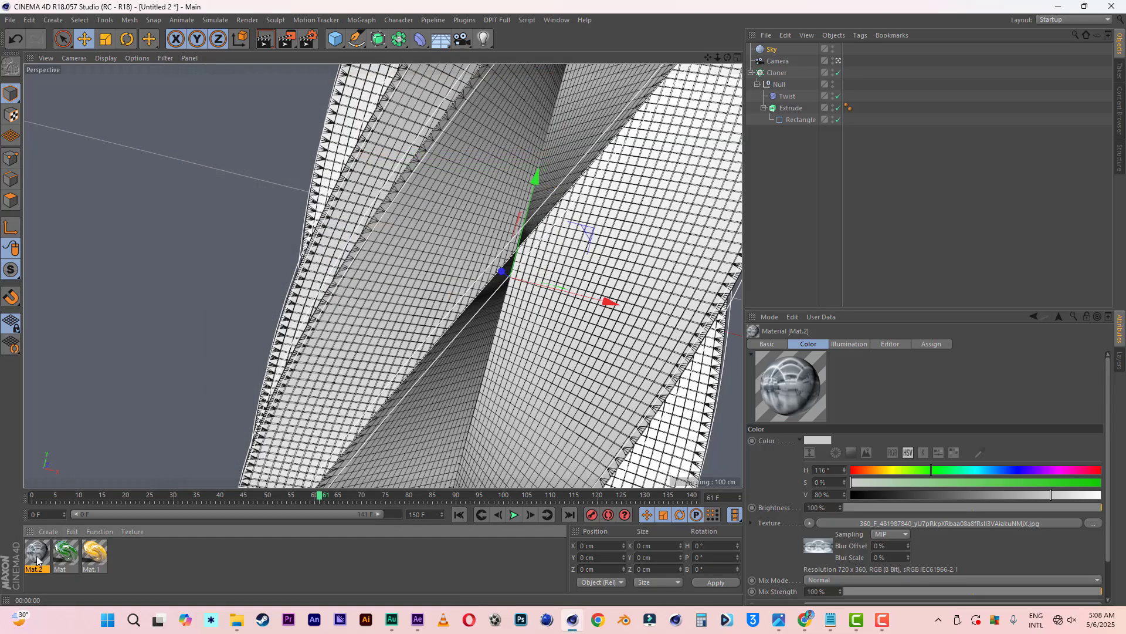
- Apply the image-textured material Mat.2 to the Sky object
drag(774, 74, 772, 50)
click(764, 51)
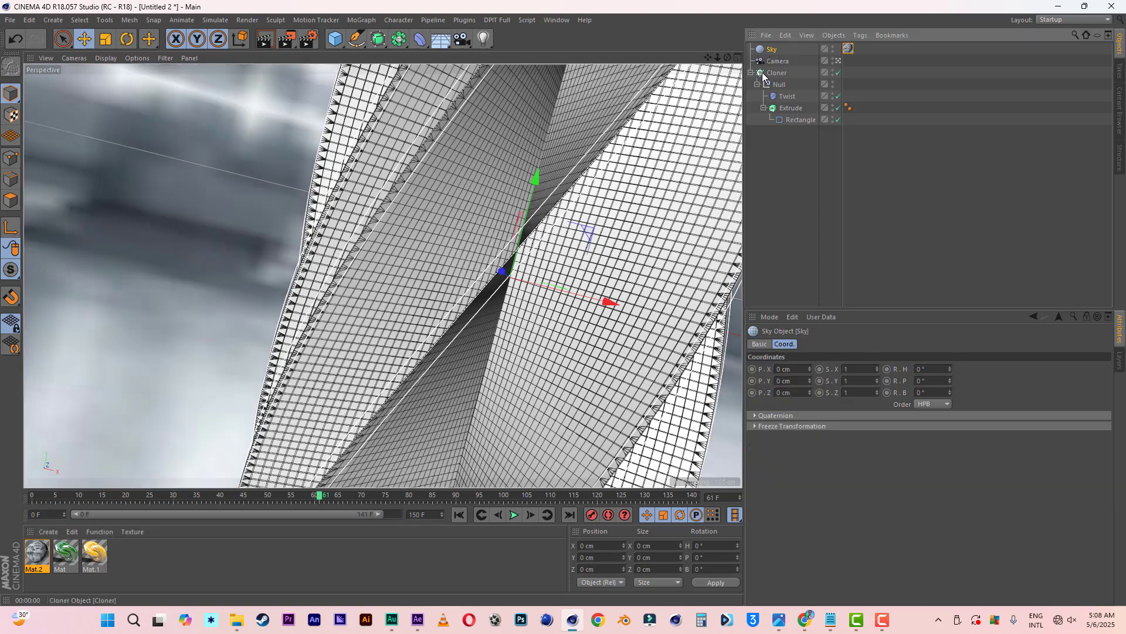
- Add a Compositing tag to the Sky object and disable its Seen by Camera option
right_click(772, 53)
mouse_move(793, 57)
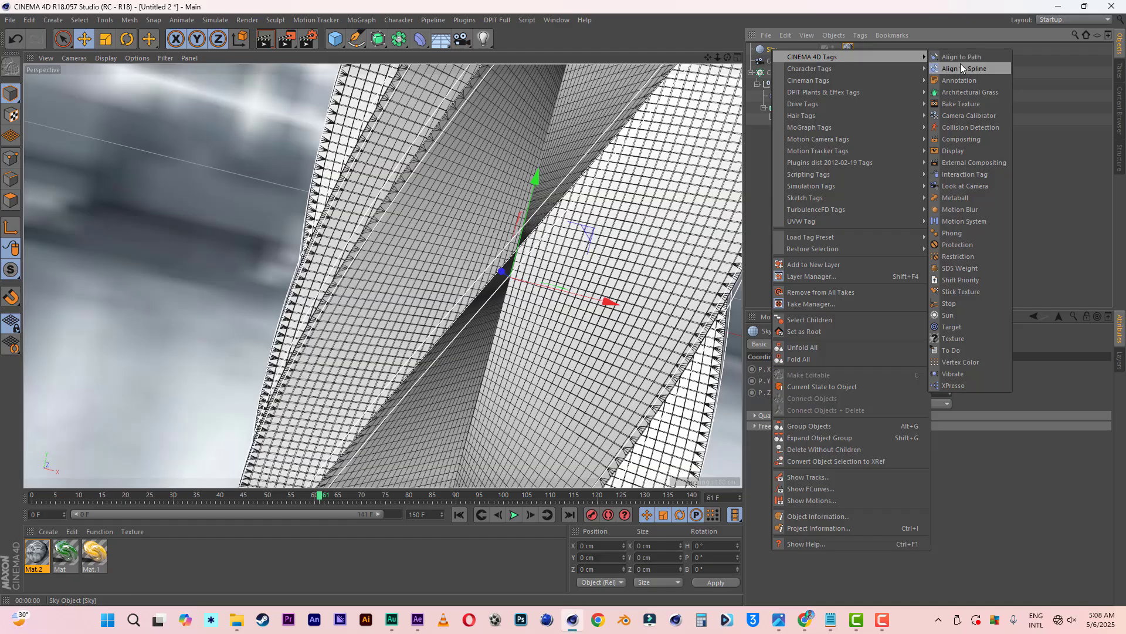
click(957, 141)
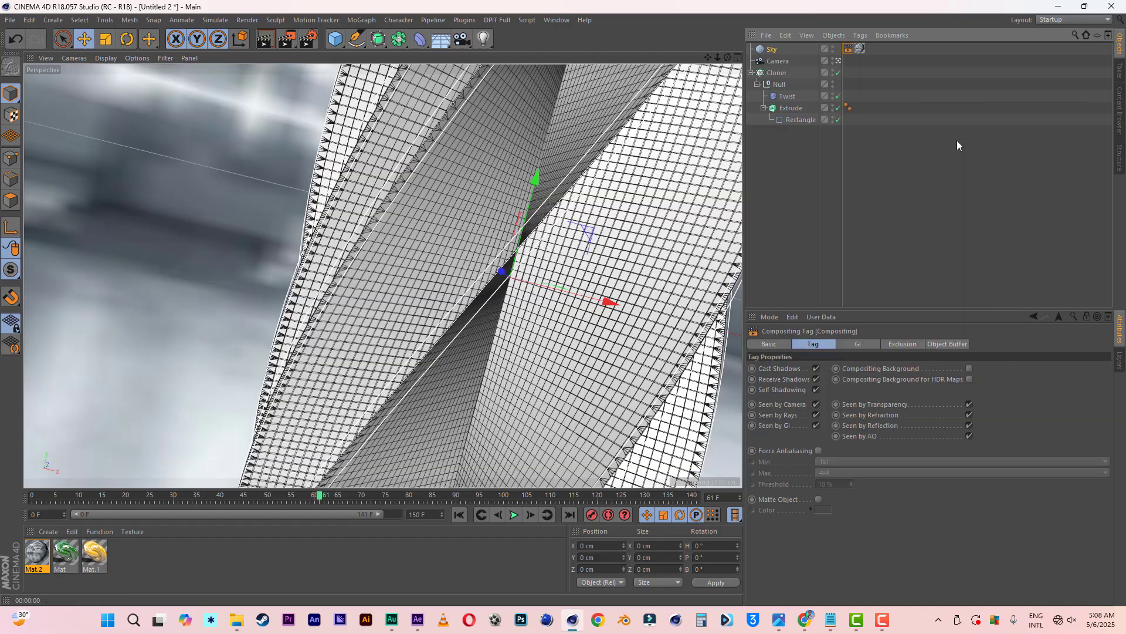
click(816, 405)
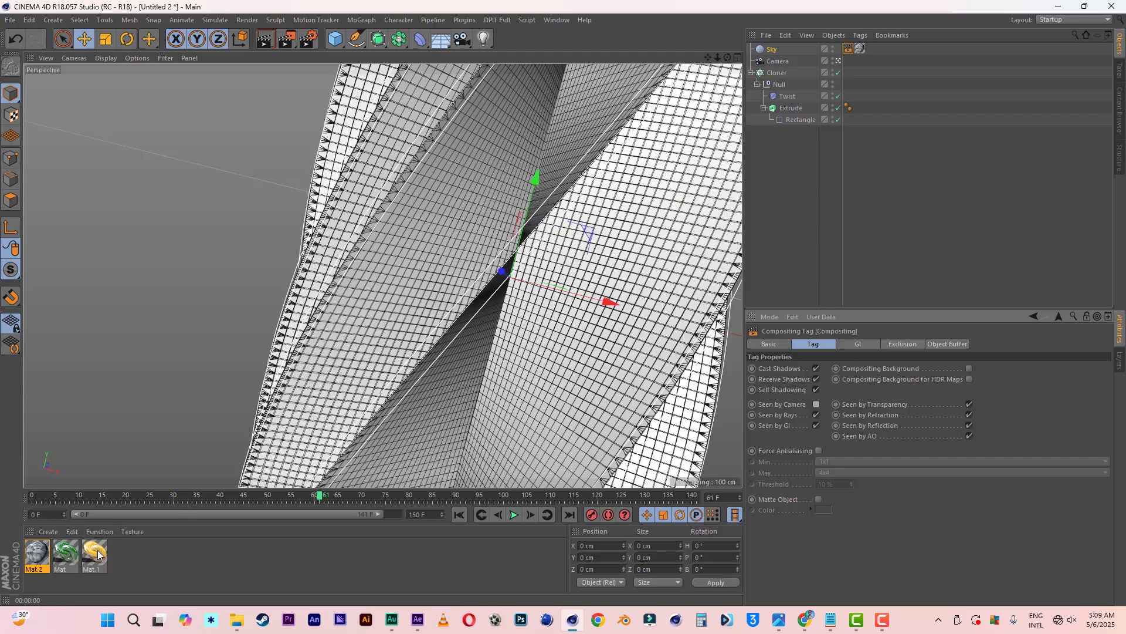
- Apply yellow Mat.1 and green Mat to the Extrude, limiting Mat.1 to a cap selection and Mat to C2, and preview the render
drag(98, 555, 795, 111)
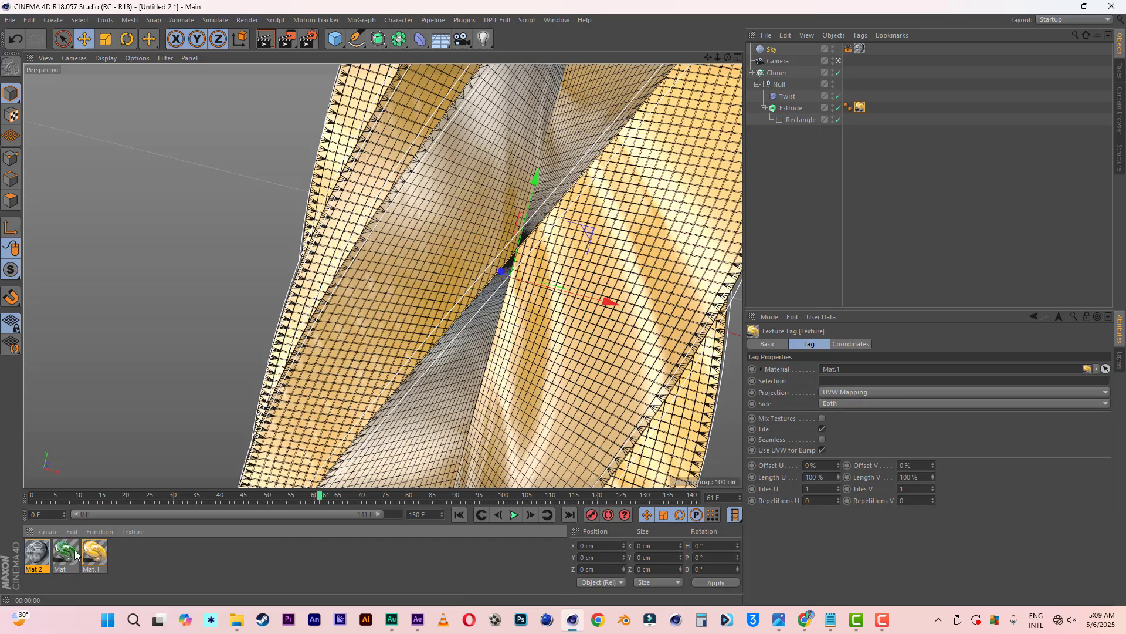
drag(67, 555, 788, 111)
click(860, 107)
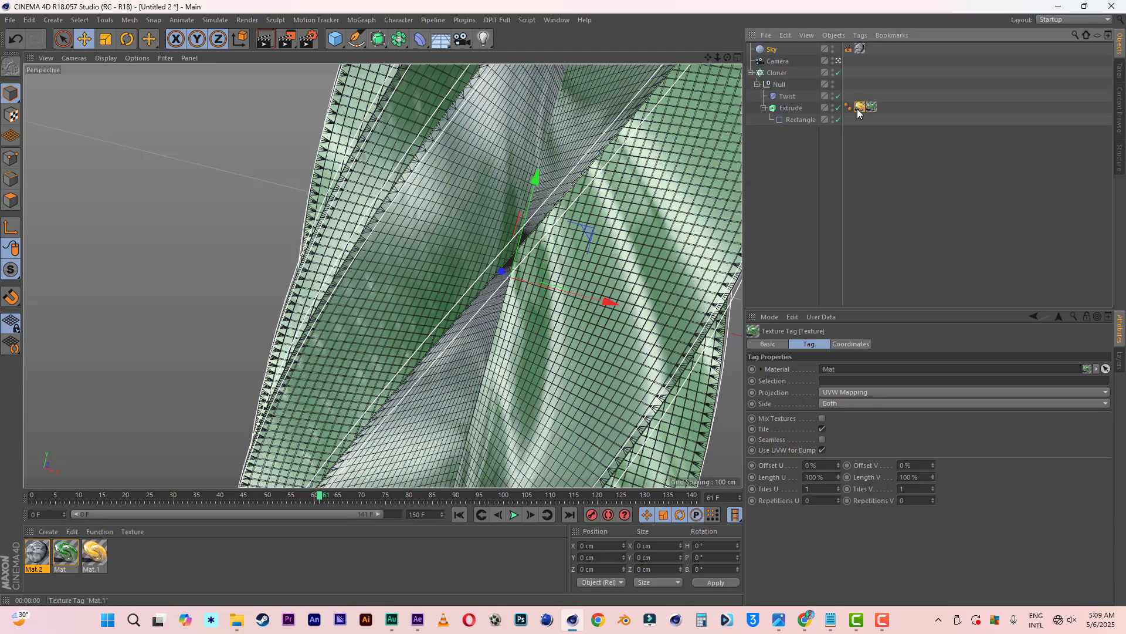
click(837, 381)
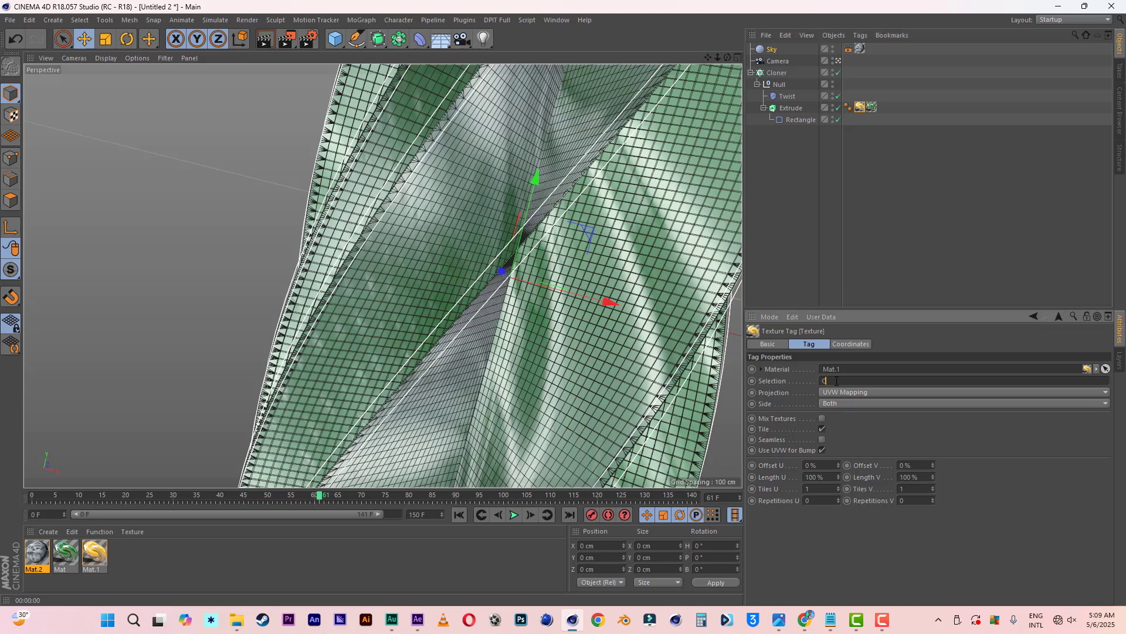
click(871, 107)
click(849, 382)
key(Return)
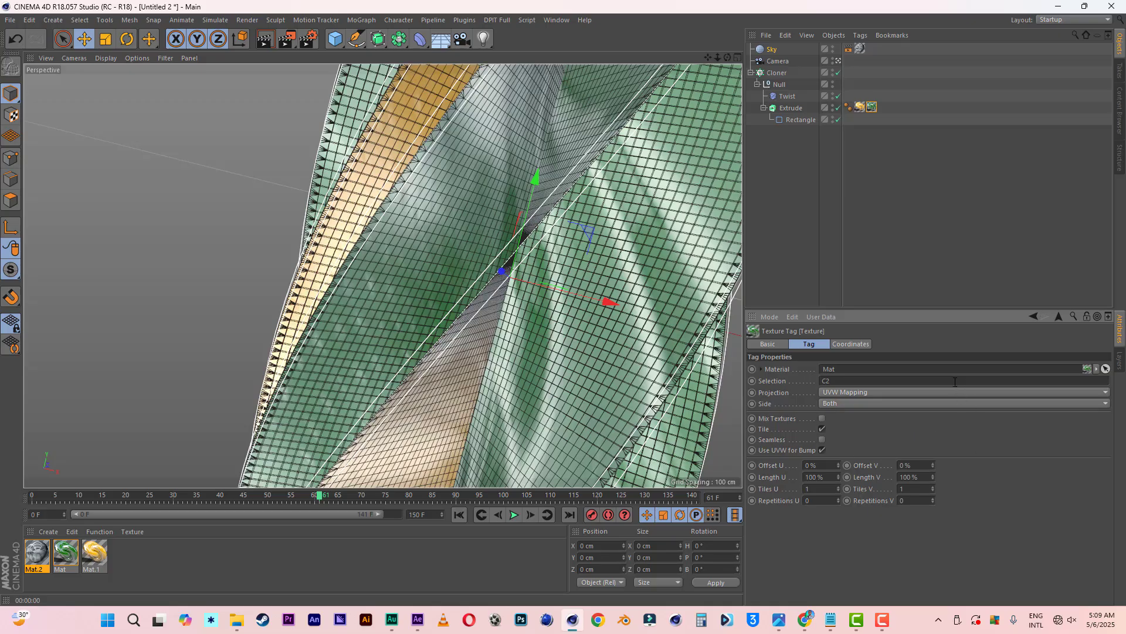
click(265, 40)
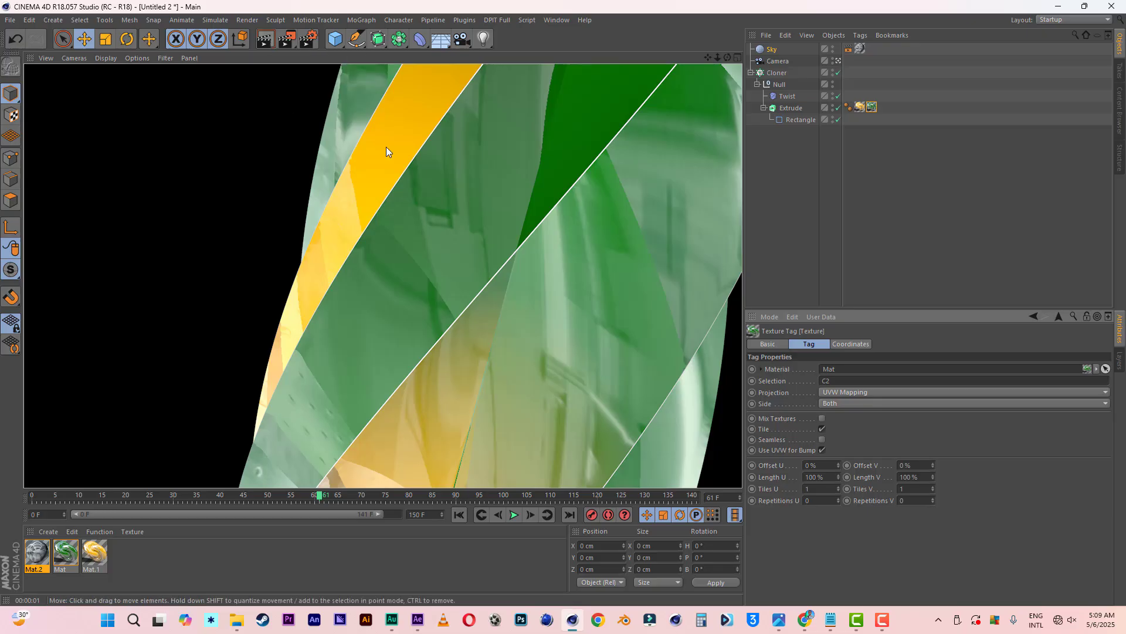
- Add an omni light and an Array object, and nest the light inside the Array
click(787, 108)
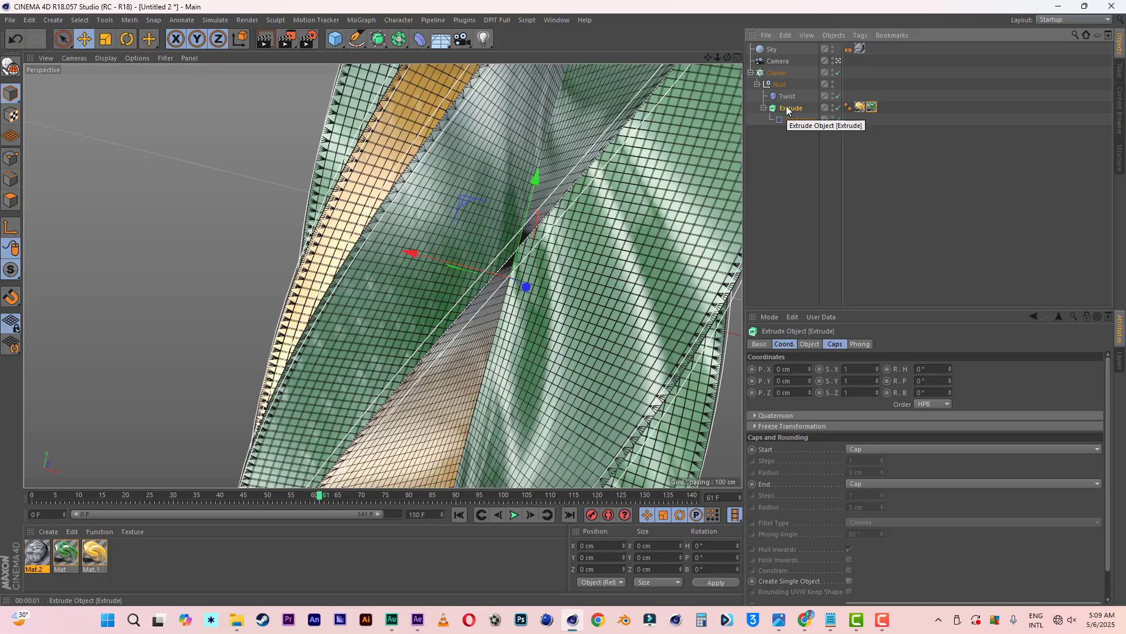
click(490, 41)
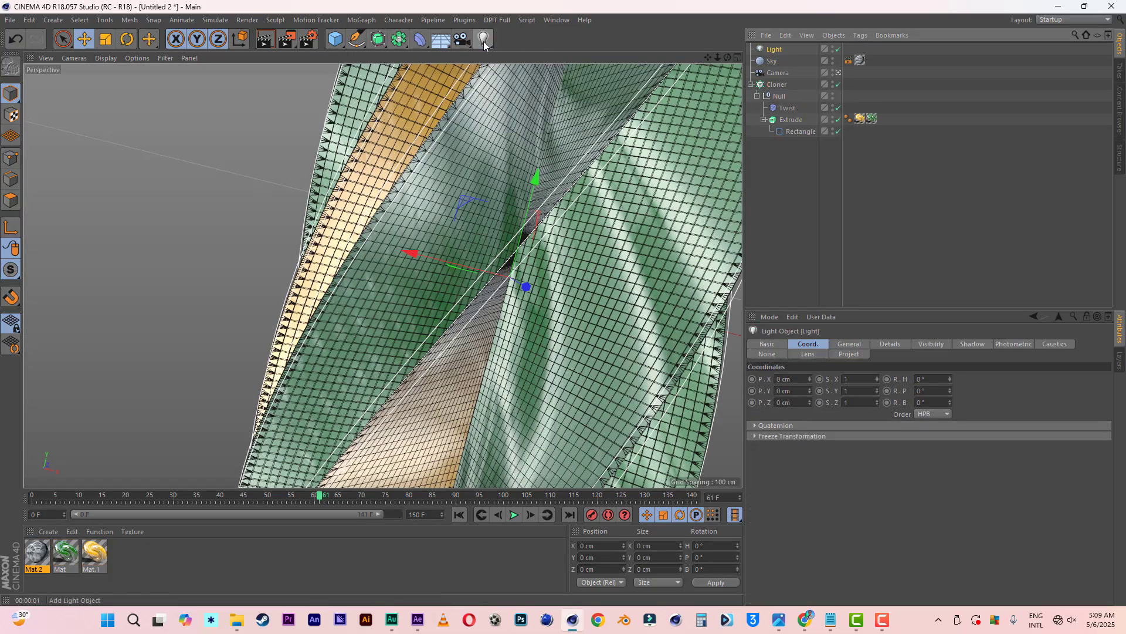
click(401, 40)
drag(777, 64, 775, 51)
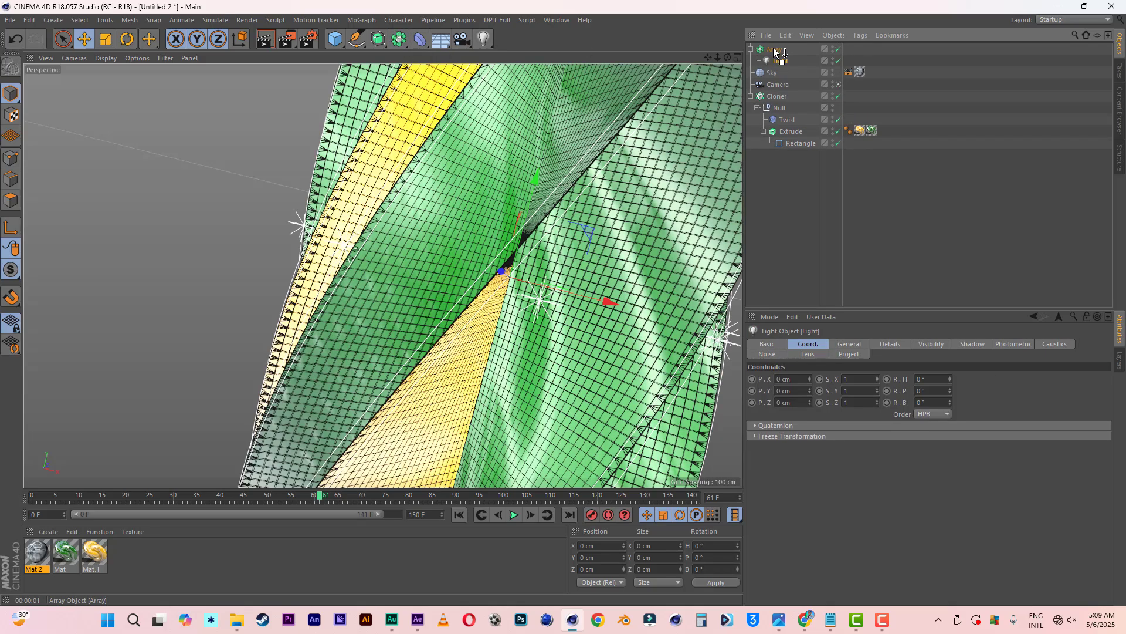
click(851, 345)
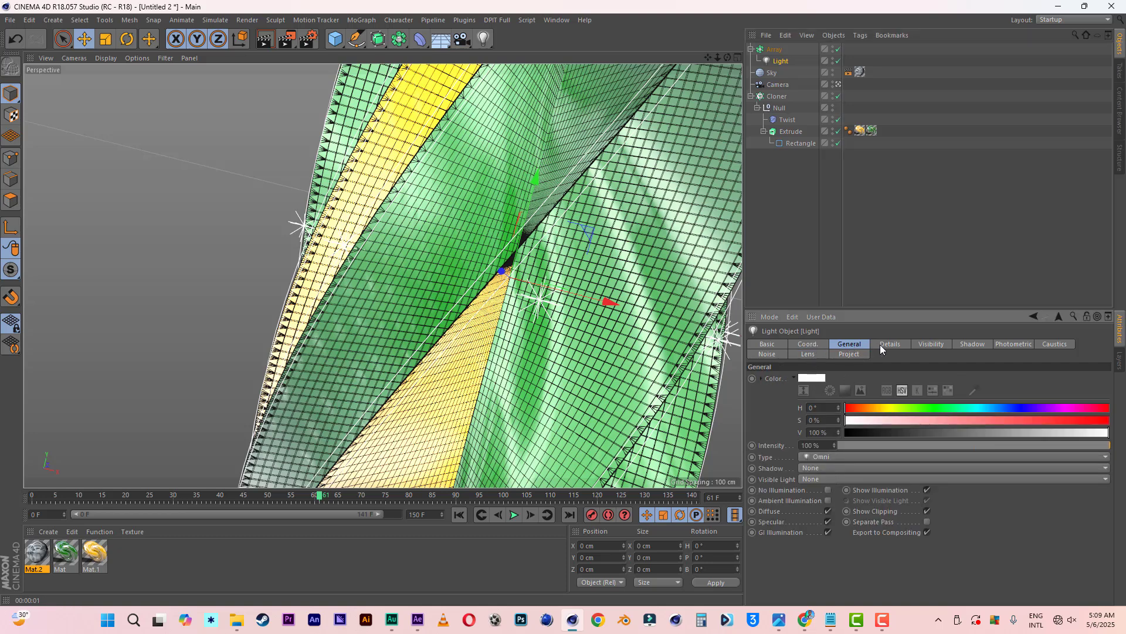
- Set the light Array to 3 copies with a radius of 2250 cm
click(775, 50)
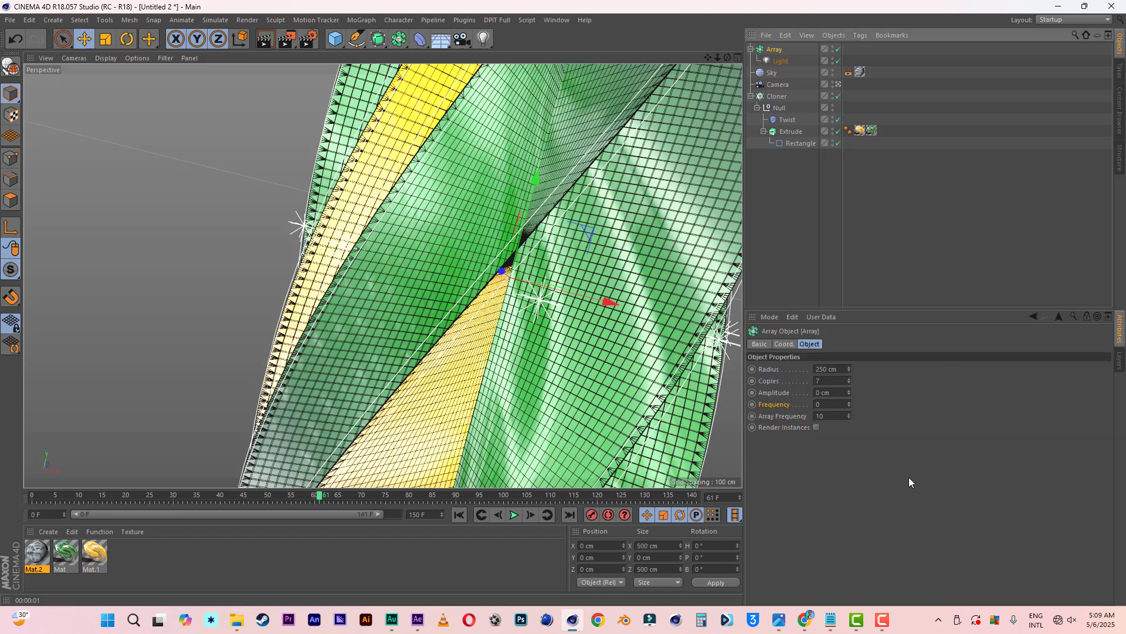
click(848, 382)
click(849, 382)
click(849, 383)
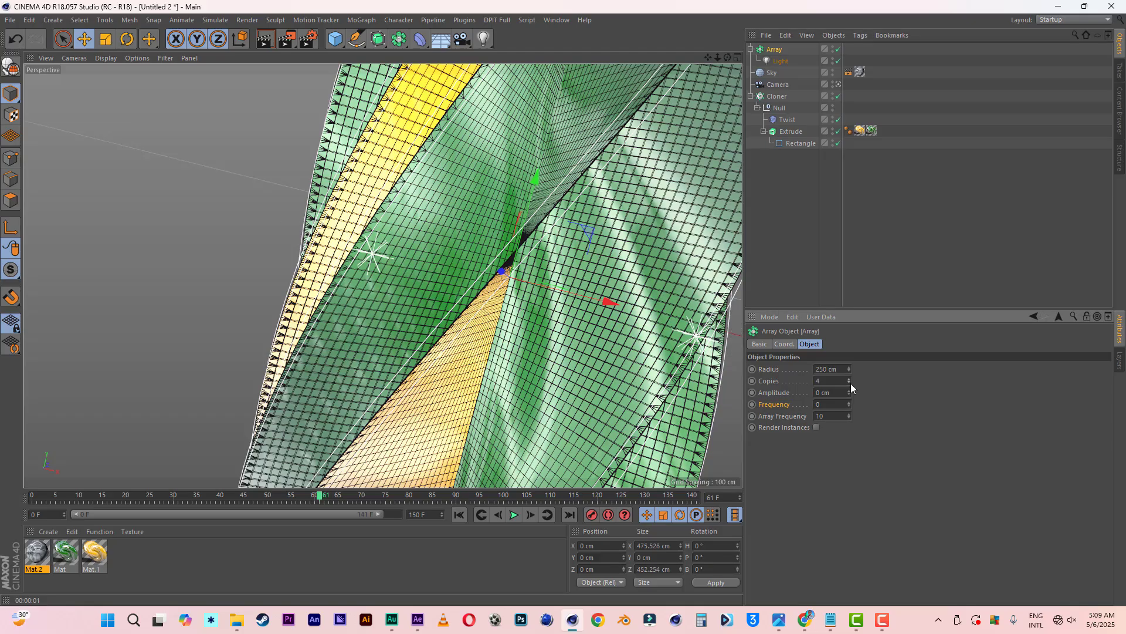
click(849, 382)
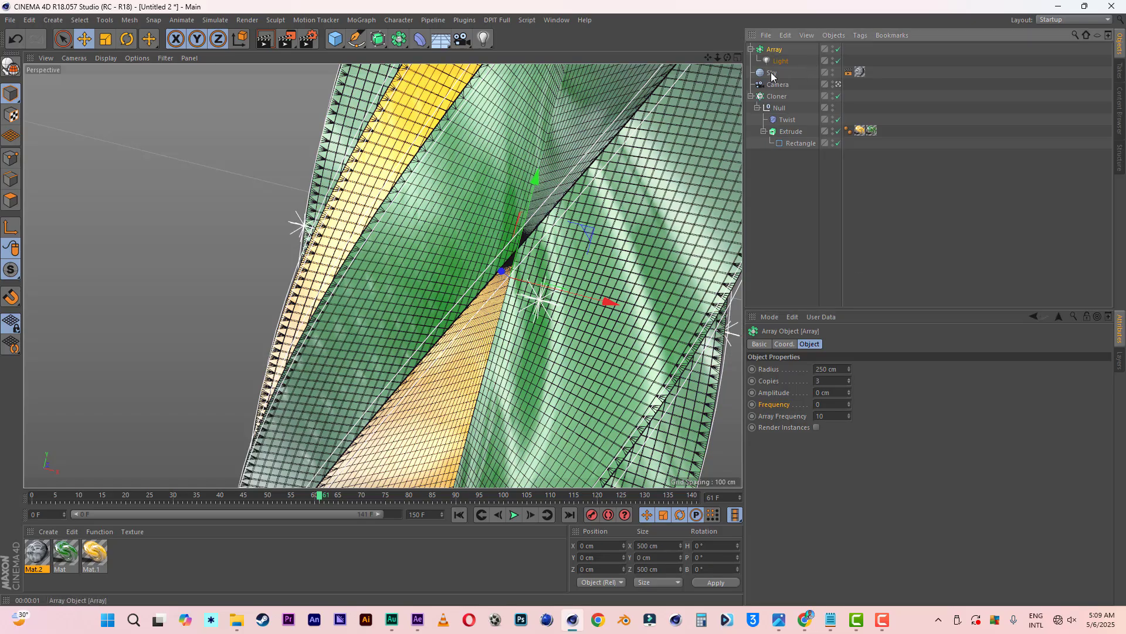
click(818, 370)
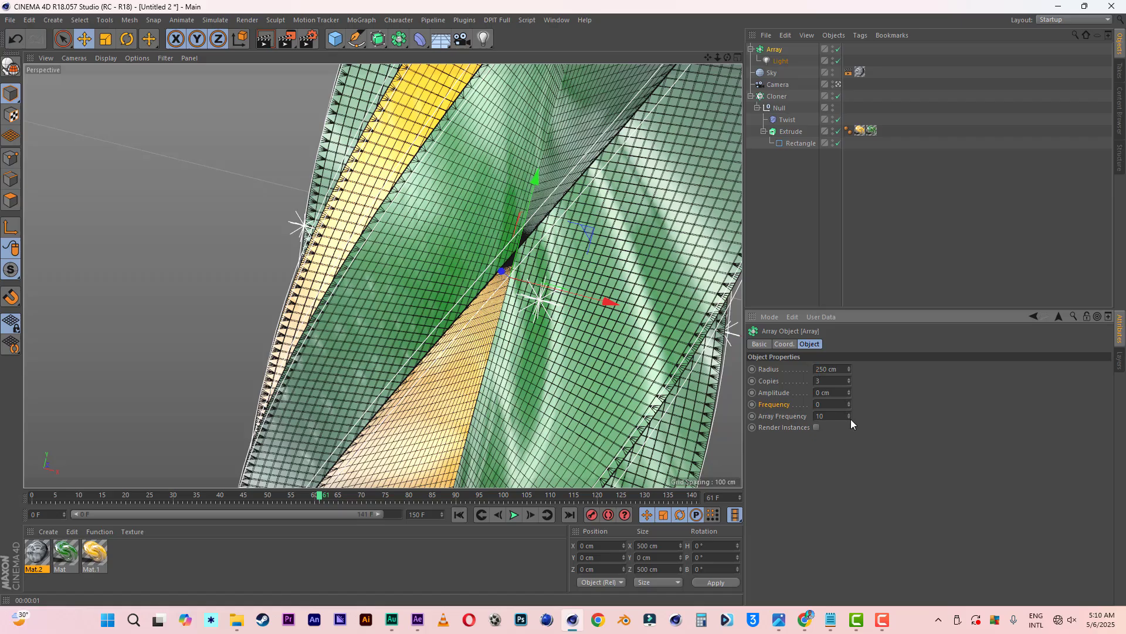
text(2)
key(Return)
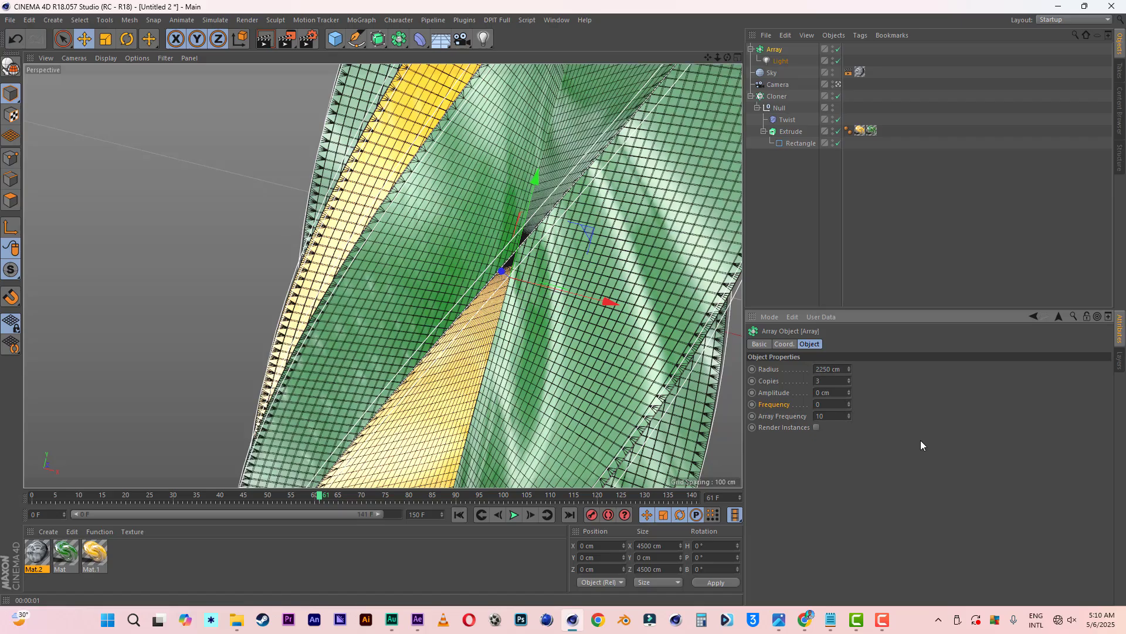
- Set the arrayed light's shadow to Shadow Maps (Soft) and preview the render in the perspective view
click(782, 62)
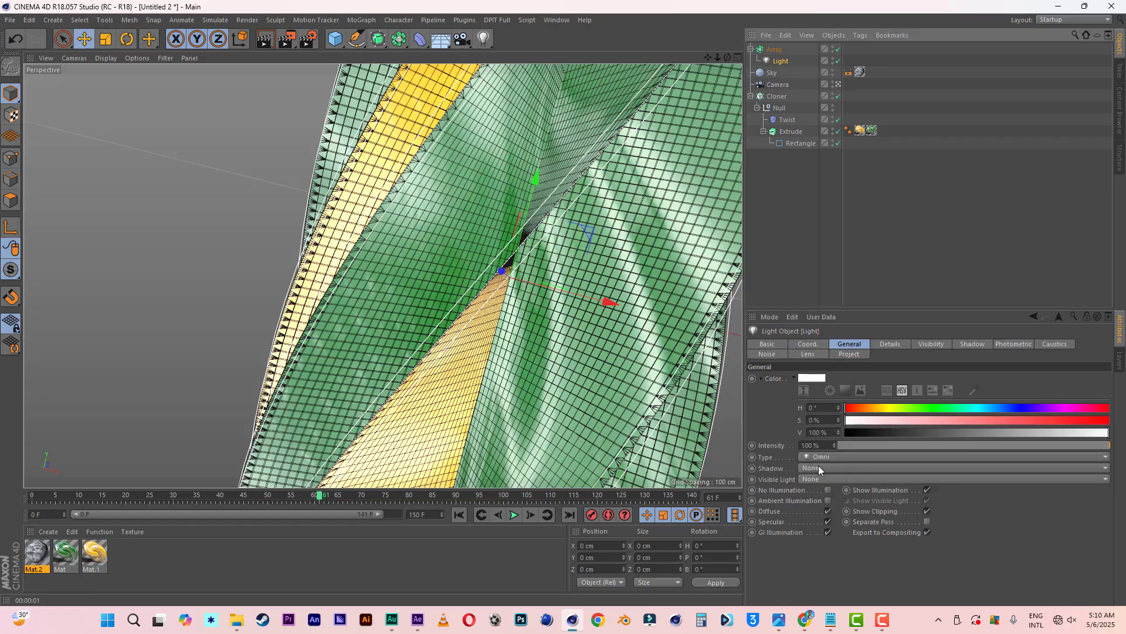
click(818, 467)
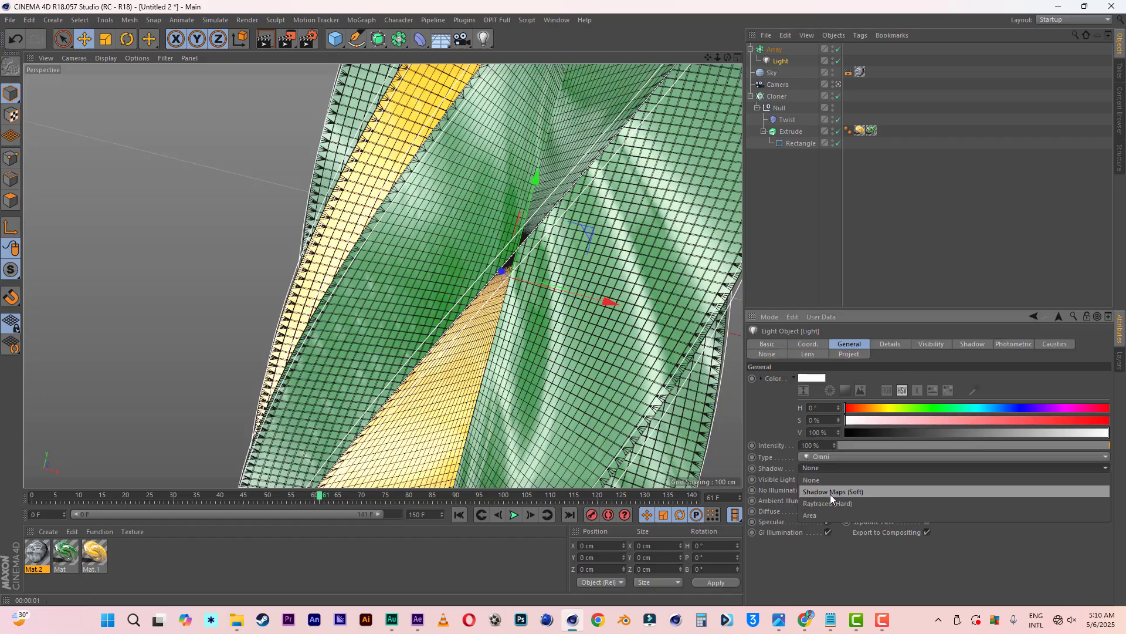
click(831, 491)
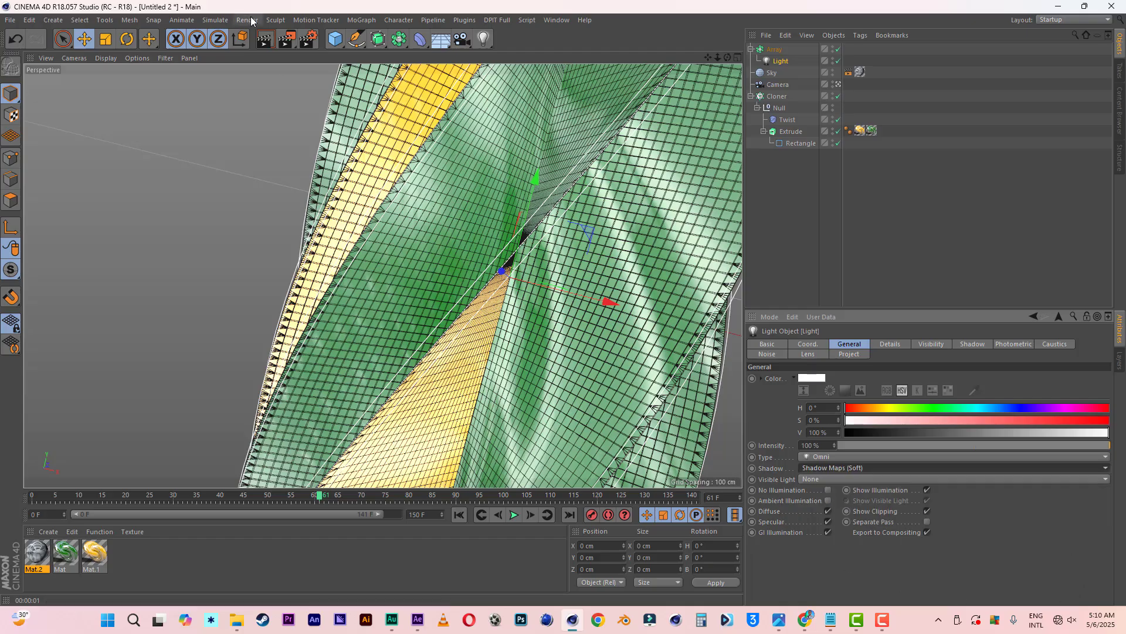
click(264, 40)
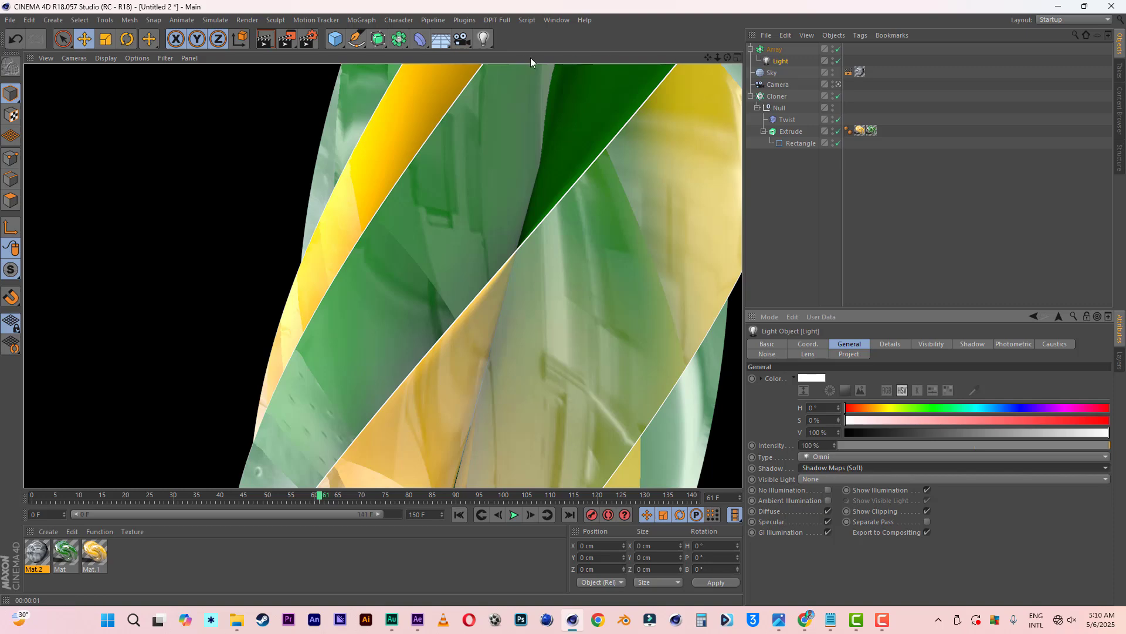
- Add a separate light, raise it above the panels to about Y 1328 cm, and set its shadow to Shadow Maps (Soft)
click(485, 40)
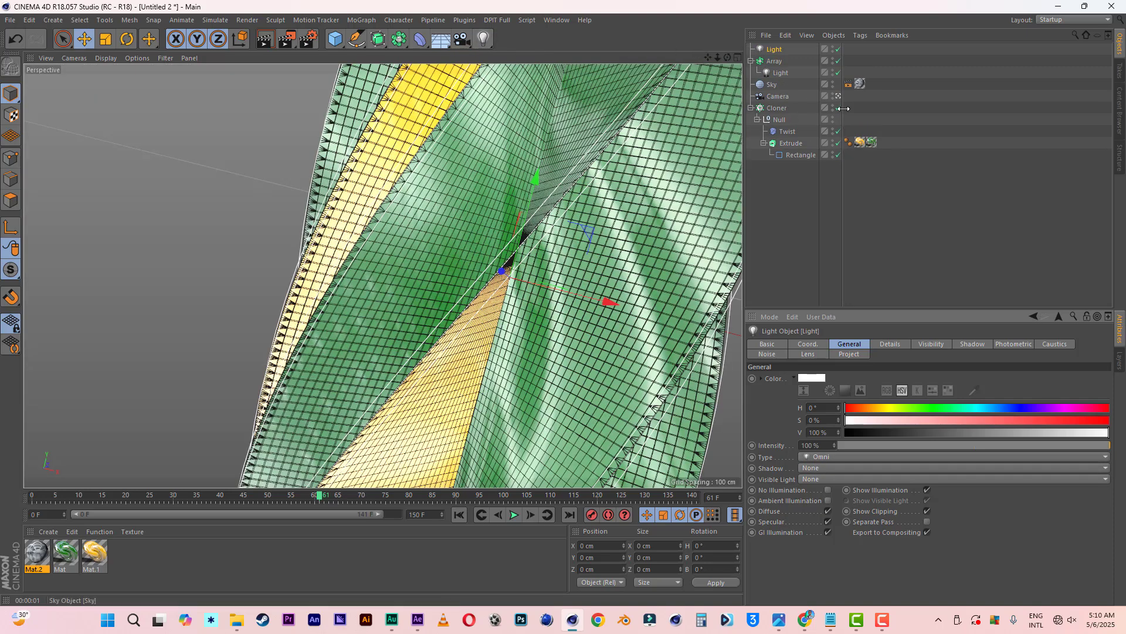
click(737, 58)
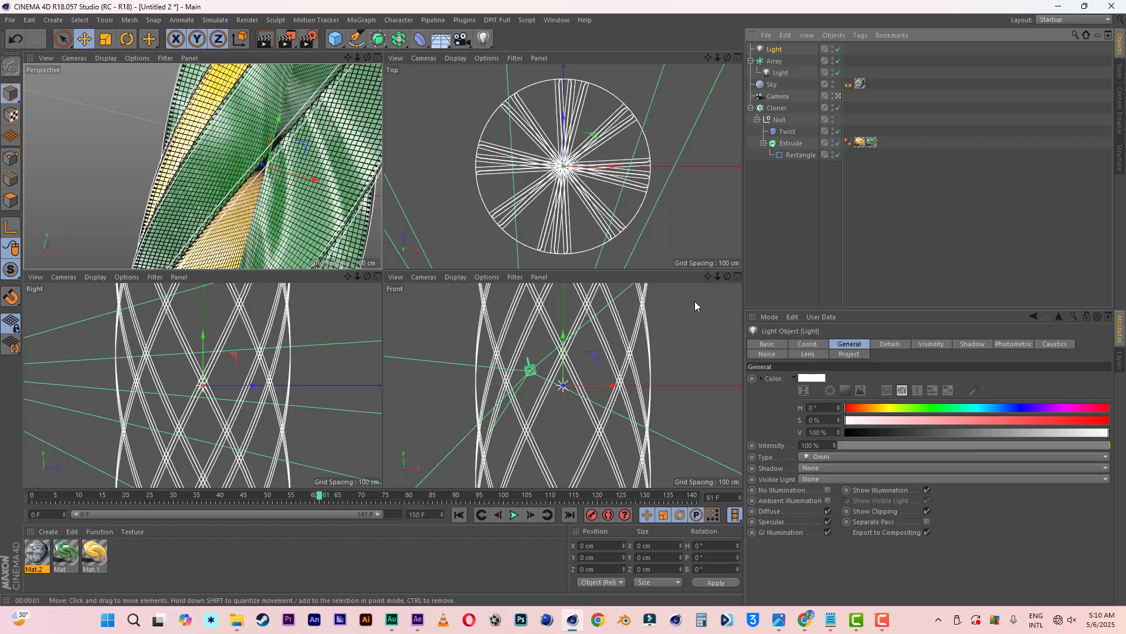
drag(716, 277, 629, 308)
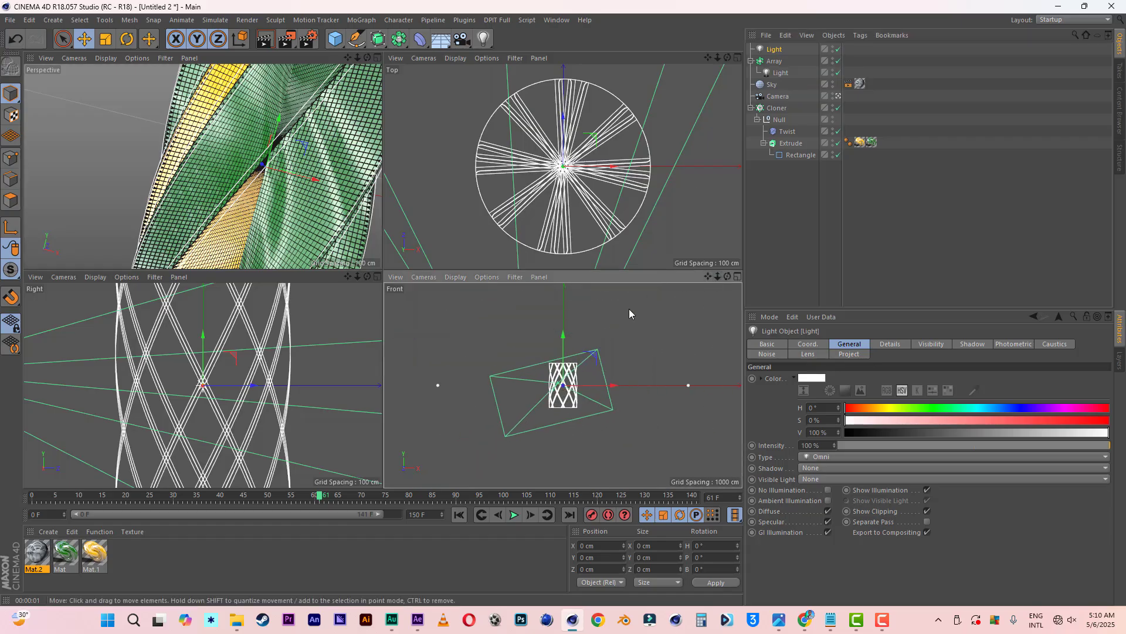
drag(565, 336, 564, 262)
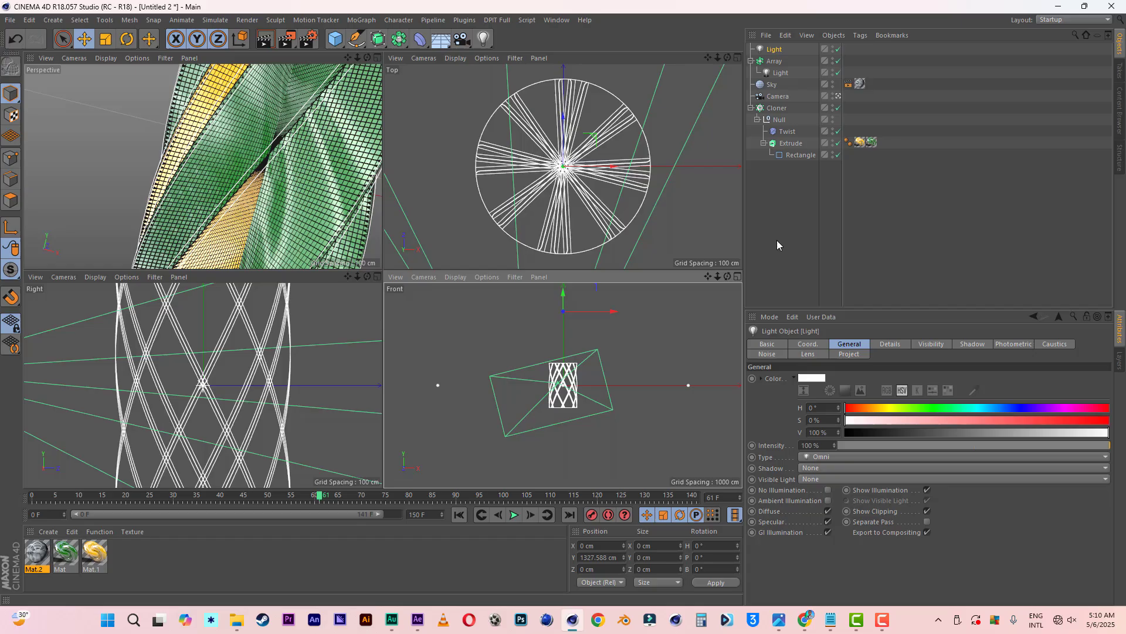
click(823, 468)
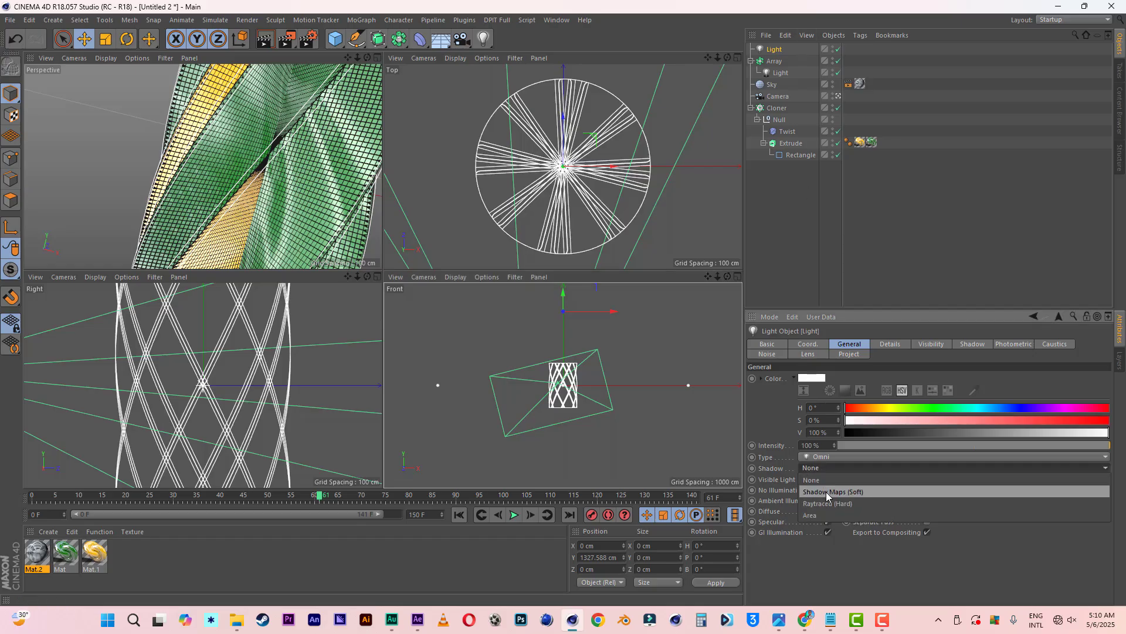
click(827, 493)
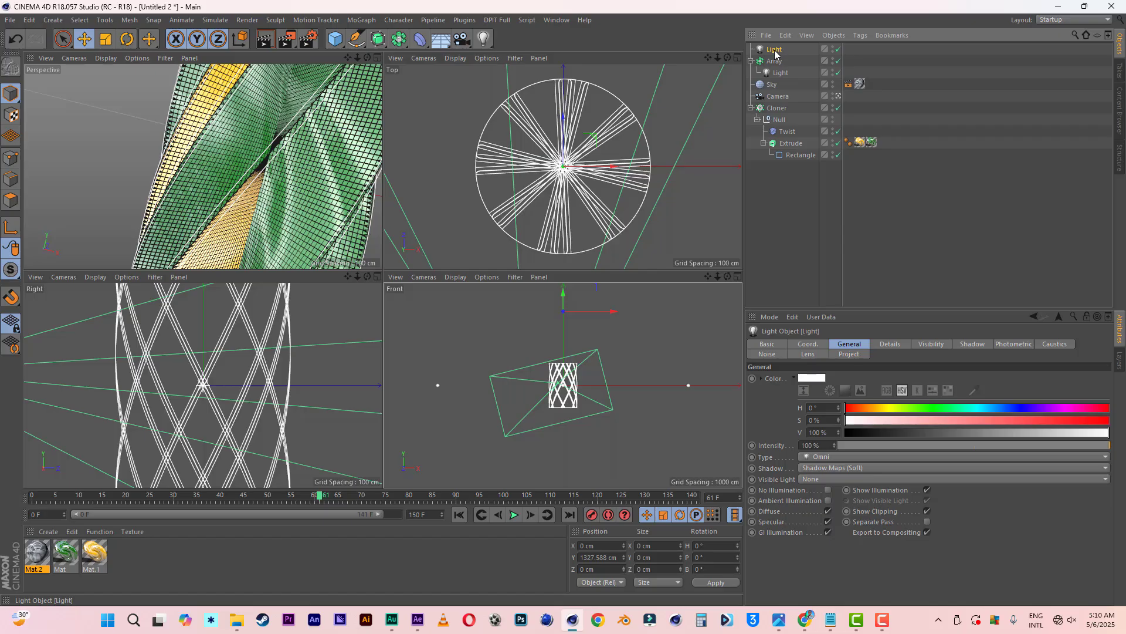
- Duplicate the upper light, move the copy below the panels to about Y -1696 cm, and preview the render in the perspective view
ctrl+drag(775, 53, 781, 66)
drag(562, 295, 570, 465)
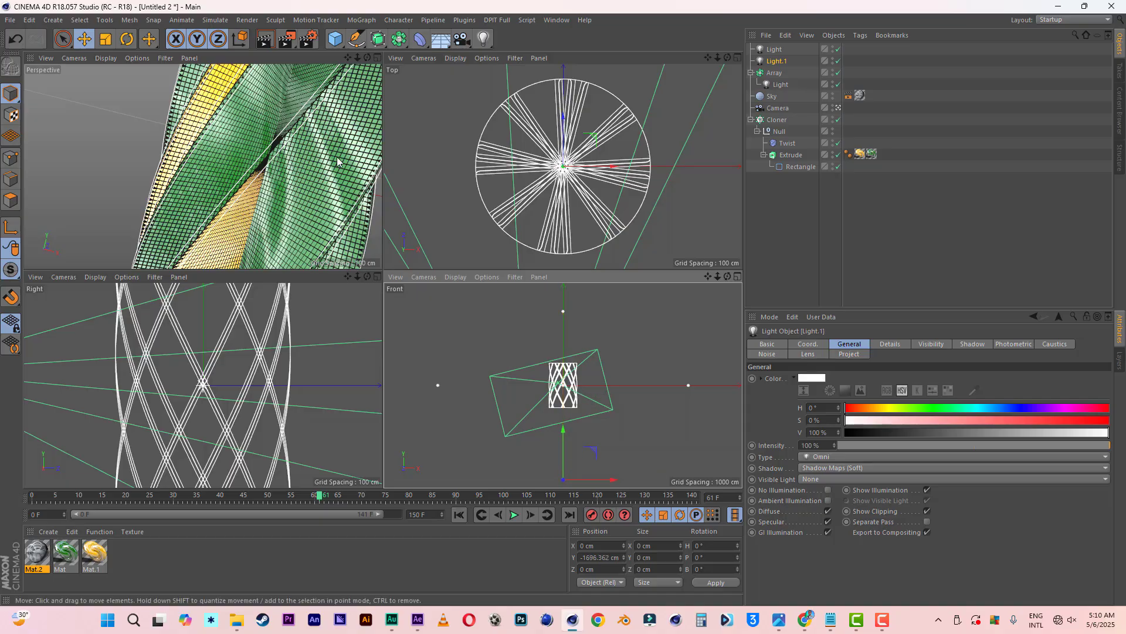
click(377, 58)
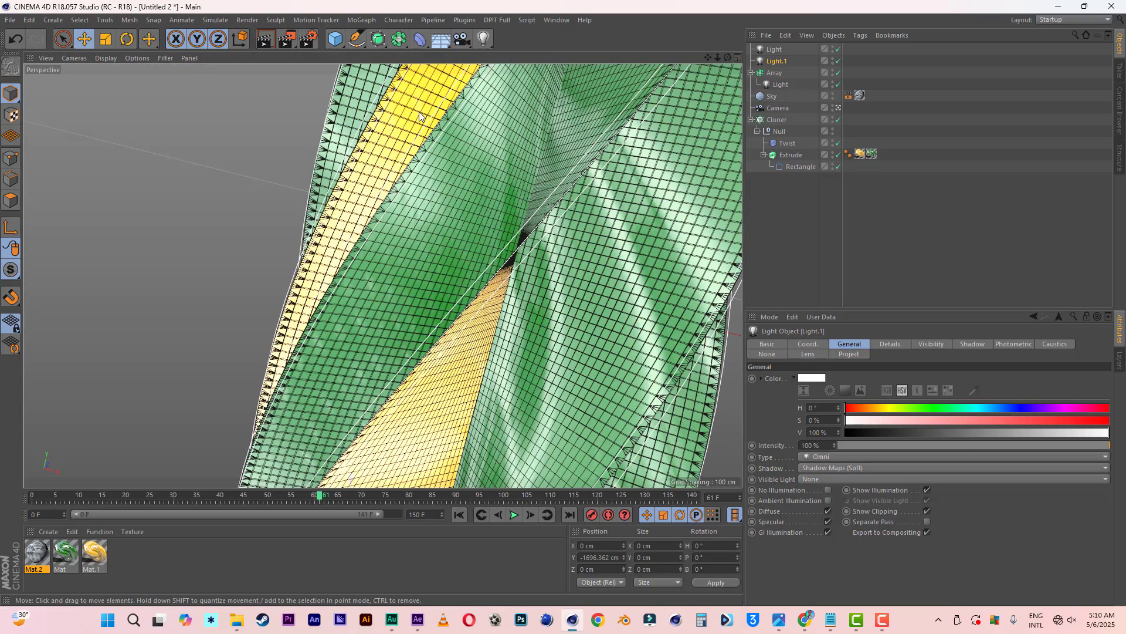
click(266, 42)
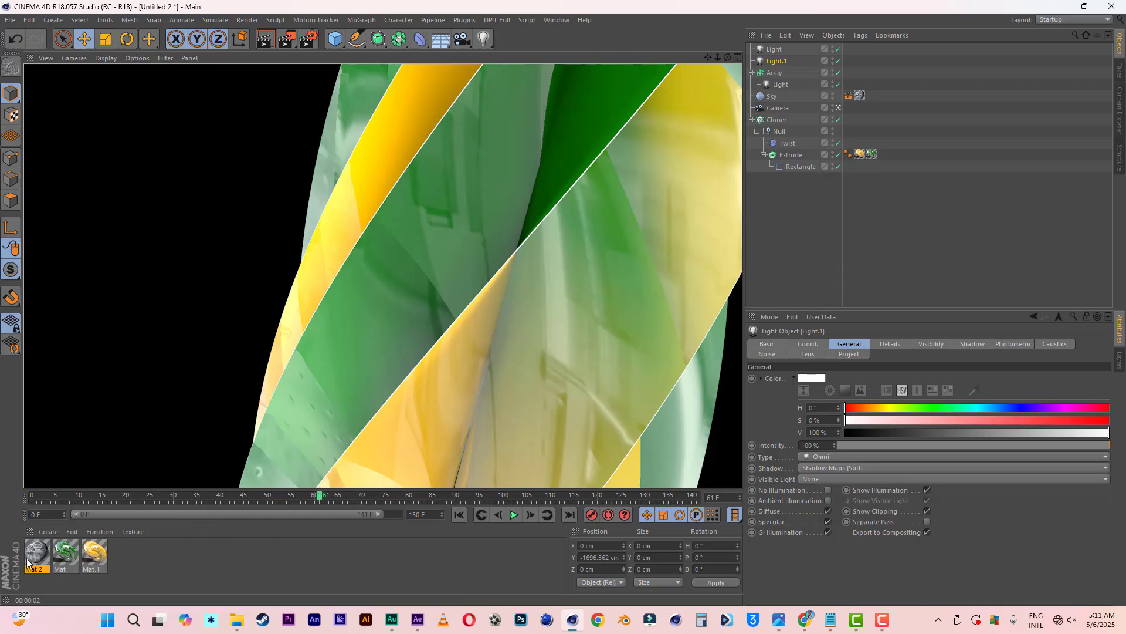
- Set the Reflection Strength of both the green Mat and the yellow Mat.1 materials to 50%
double_click(66, 552)
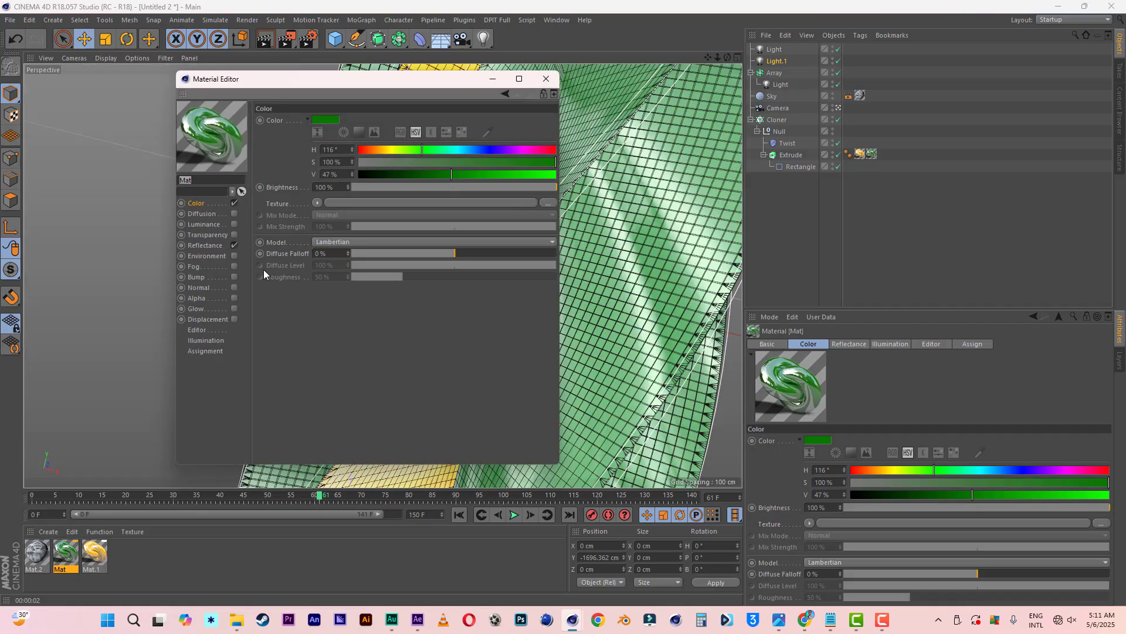
click(202, 246)
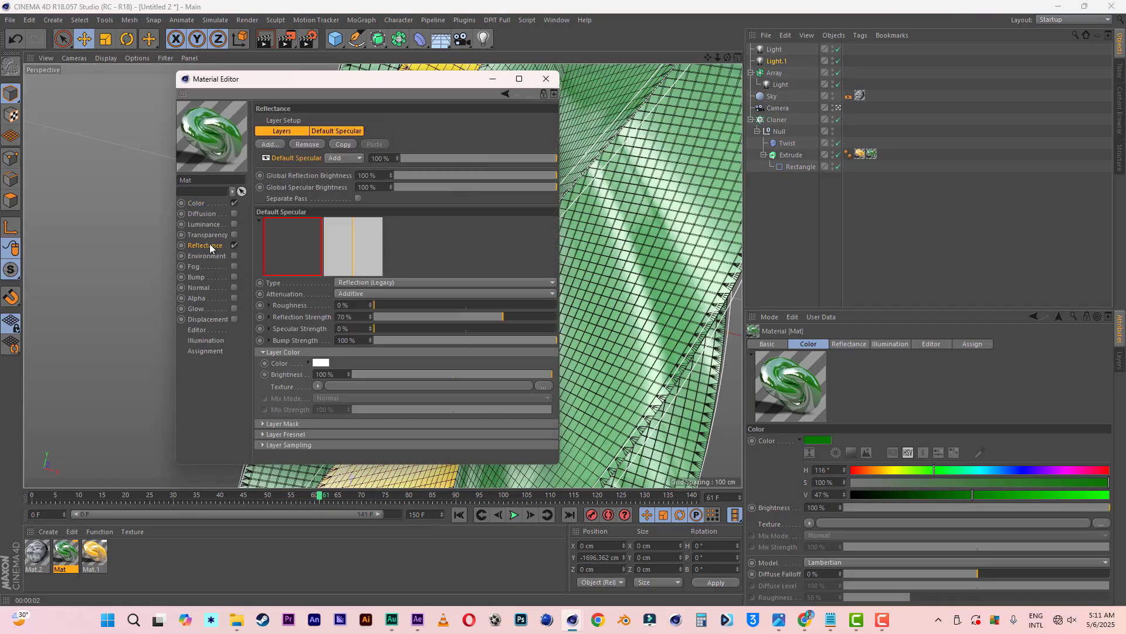
click(466, 319)
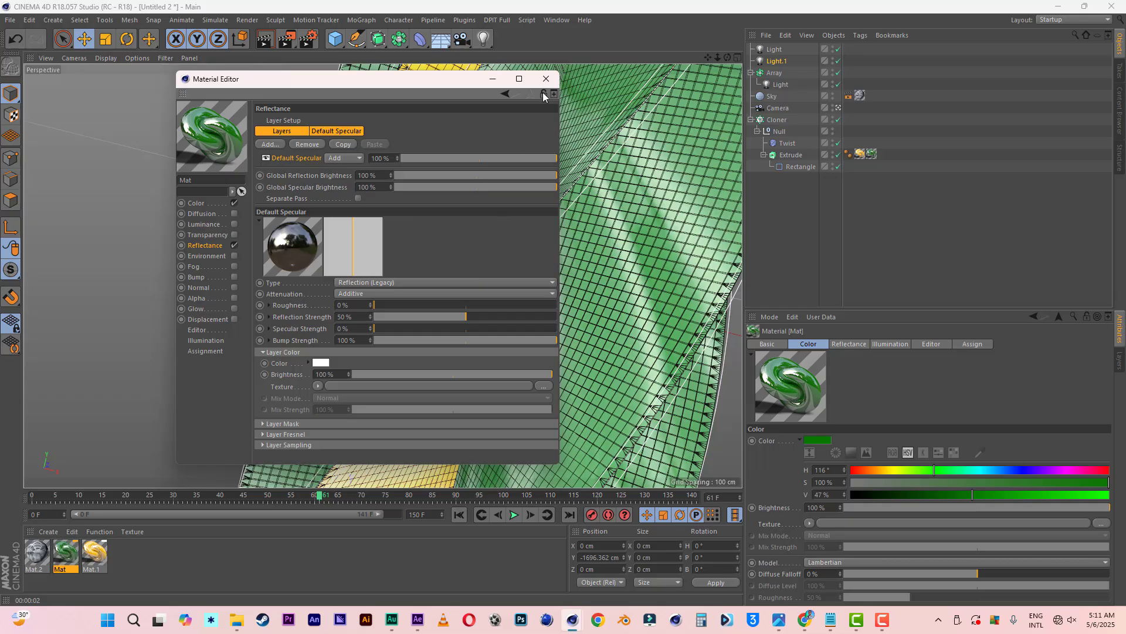
click(547, 79)
double_click(95, 553)
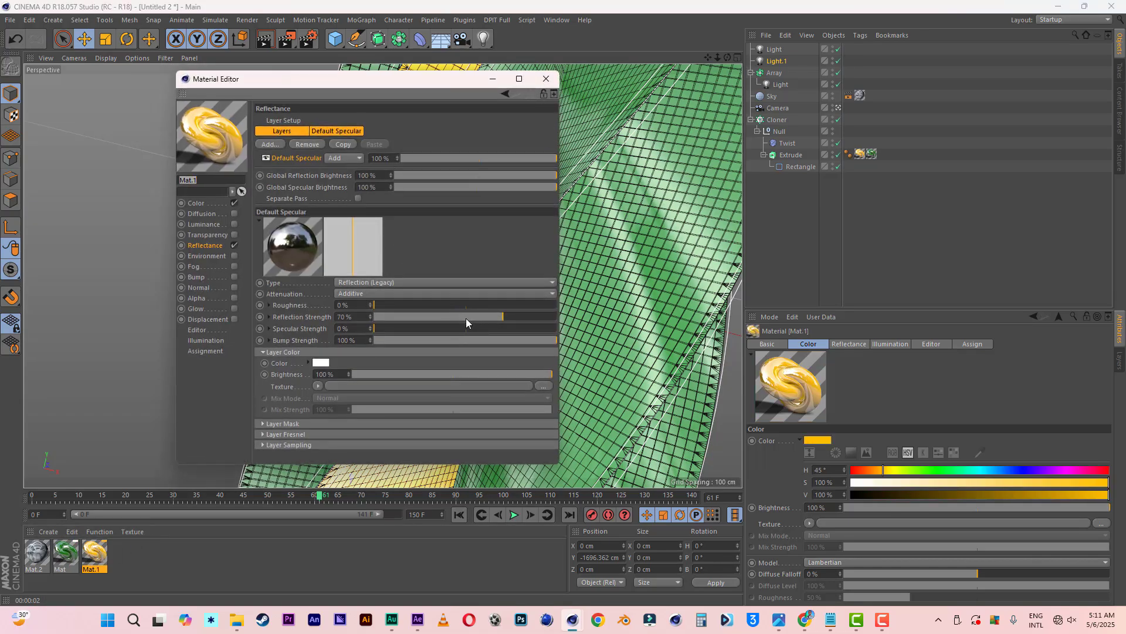
click(465, 318)
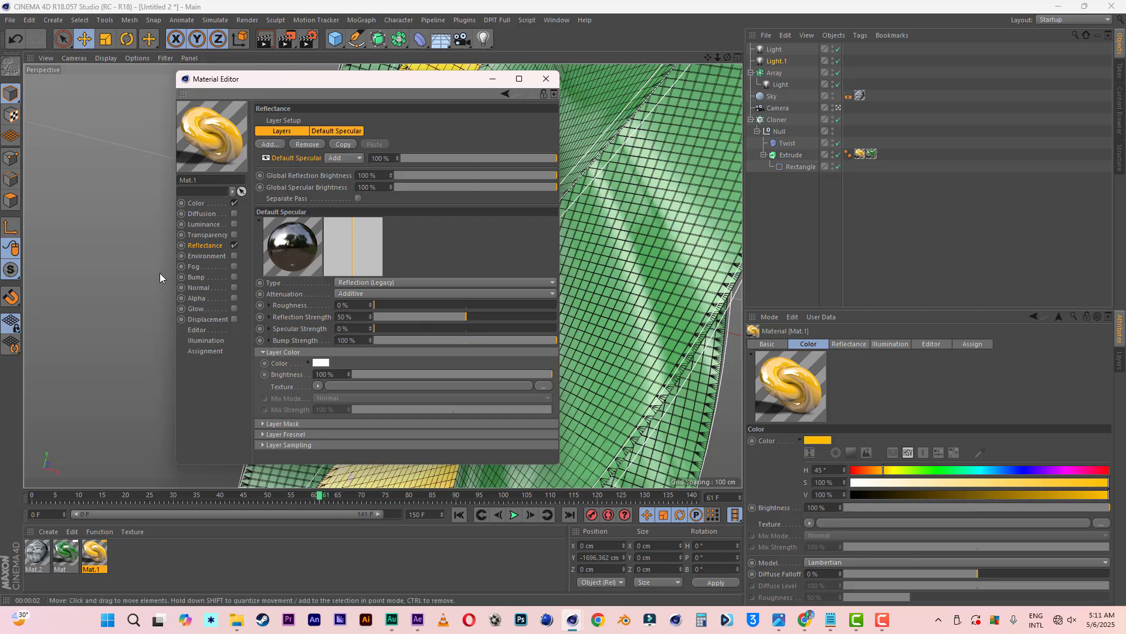
- Preview the render of the reflective panels in the perspective view and play the animation from its first frame
click(546, 78)
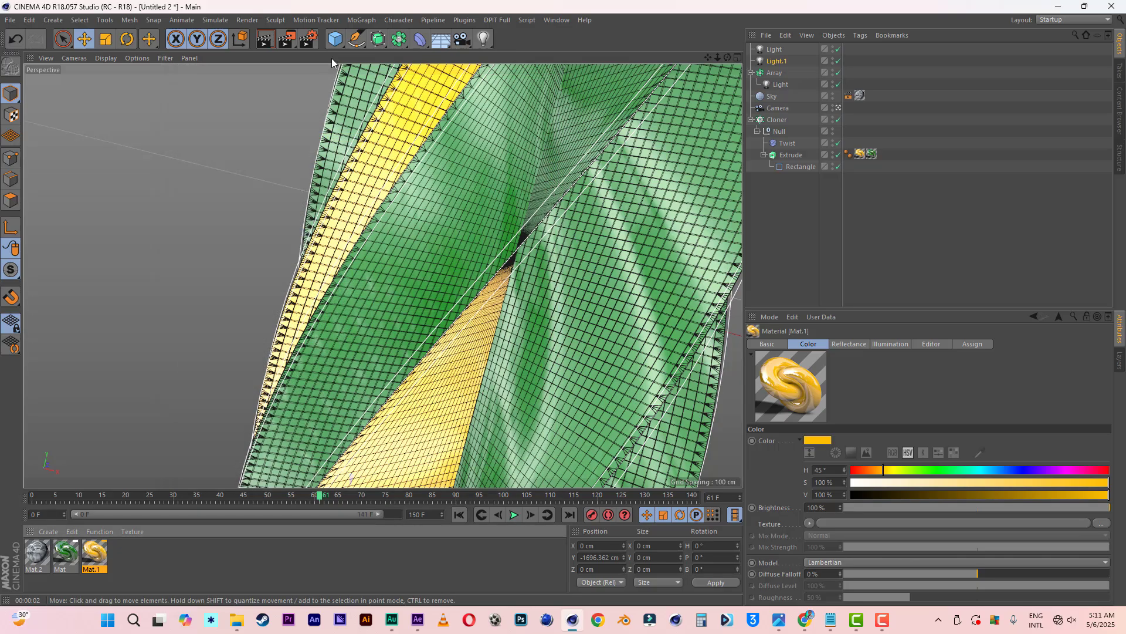
click(267, 40)
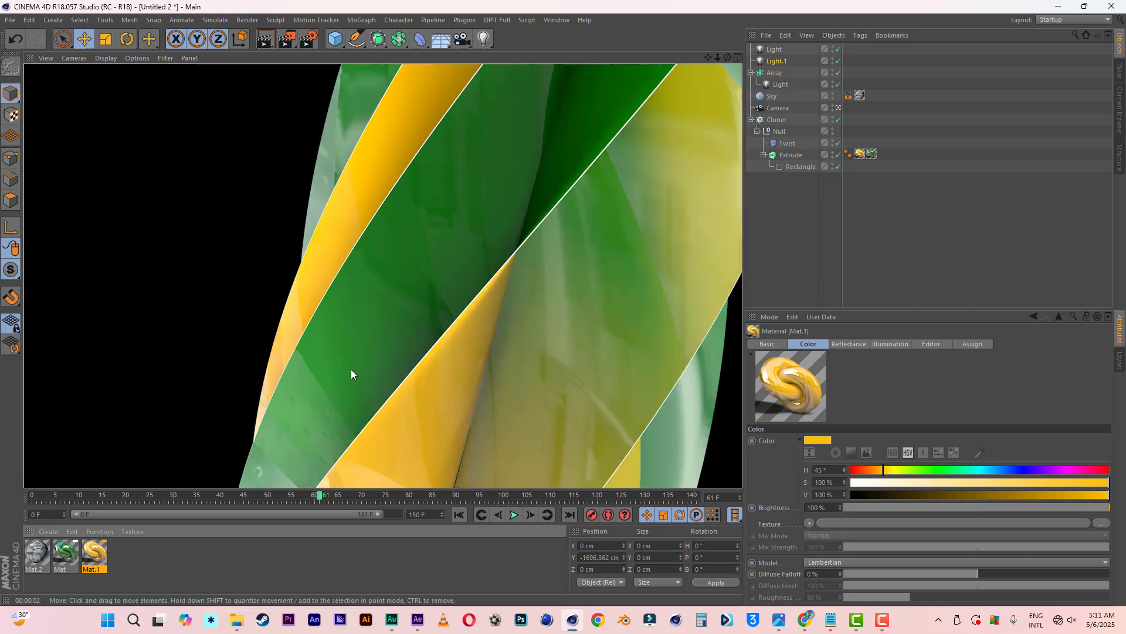
click(458, 515)
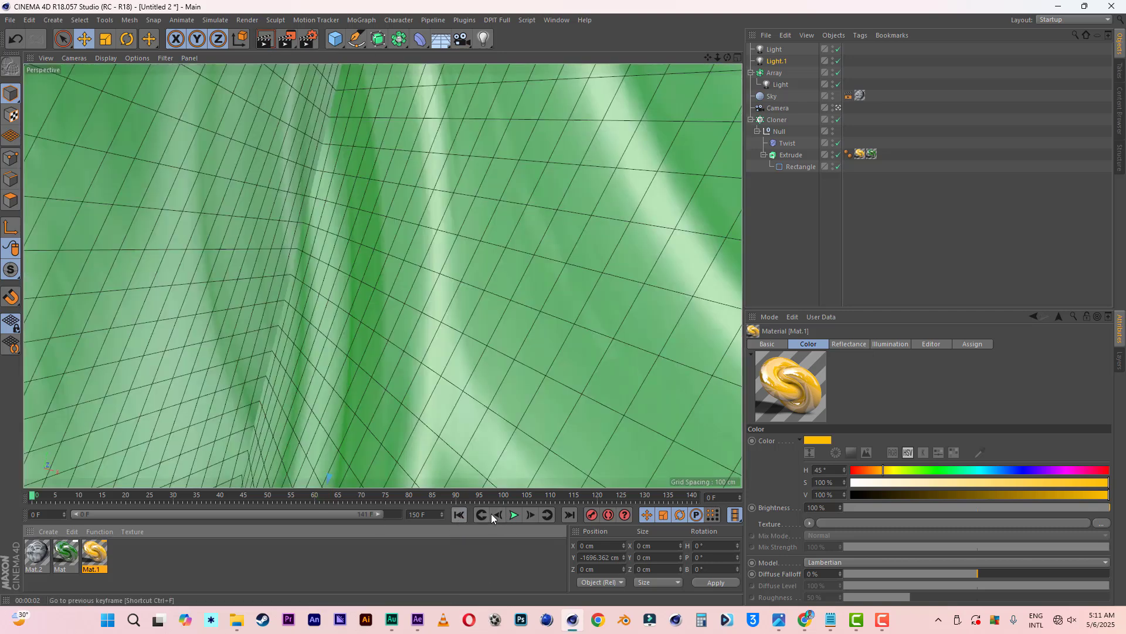
click(515, 515)
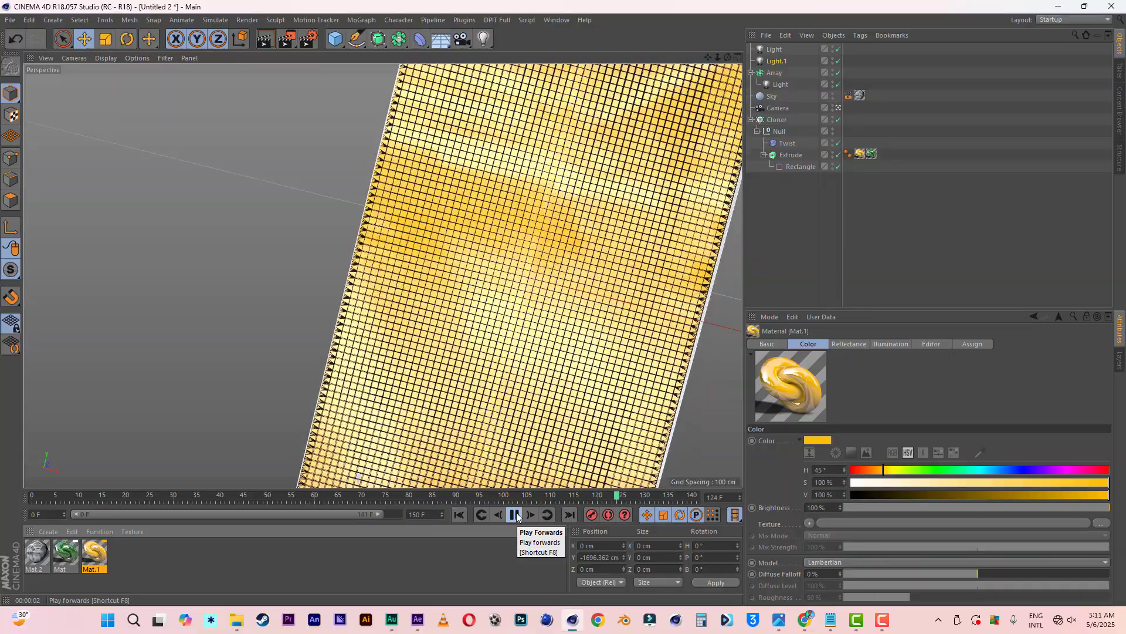
click(516, 515)
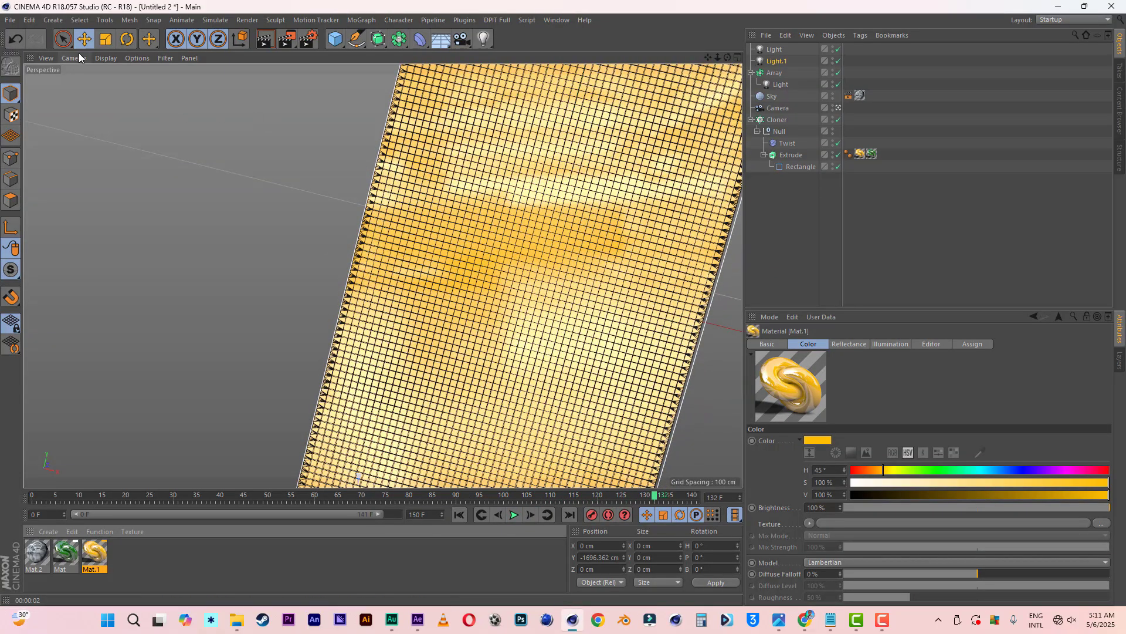
- Switch the perspective view's display to Gouraud Shading and play the animation from its first frame
click(104, 59)
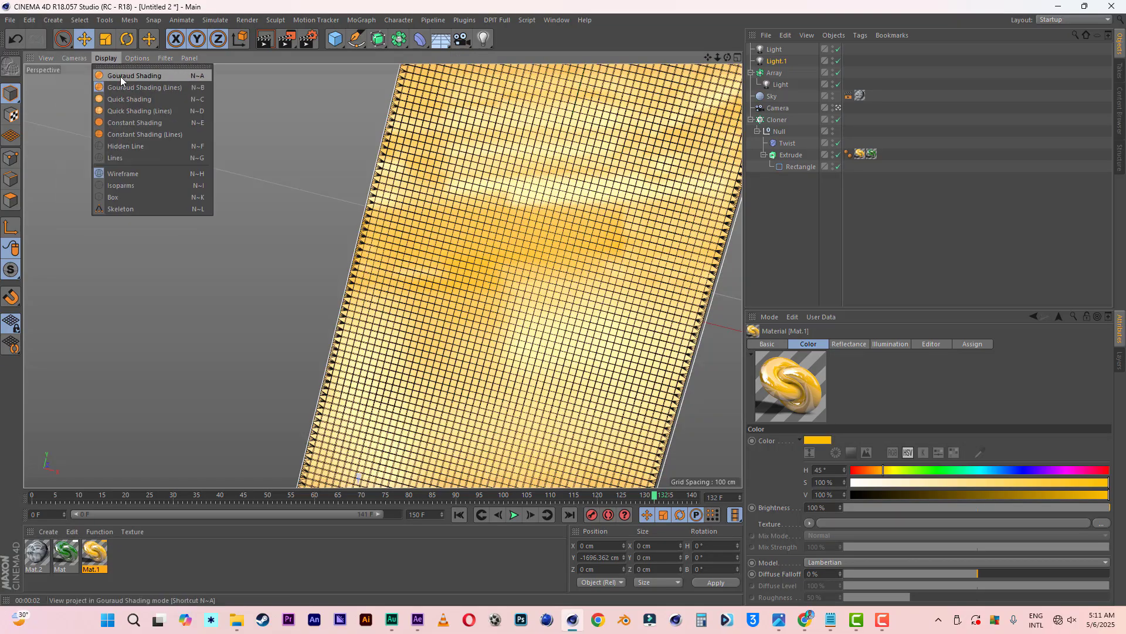
click(121, 76)
click(459, 515)
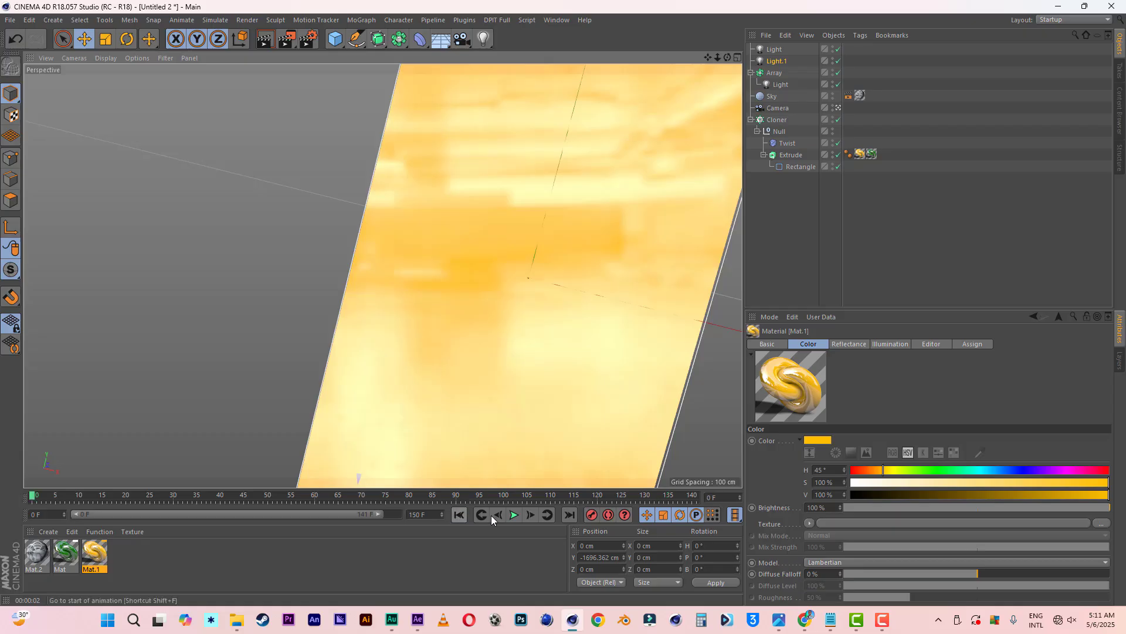
click(514, 515)
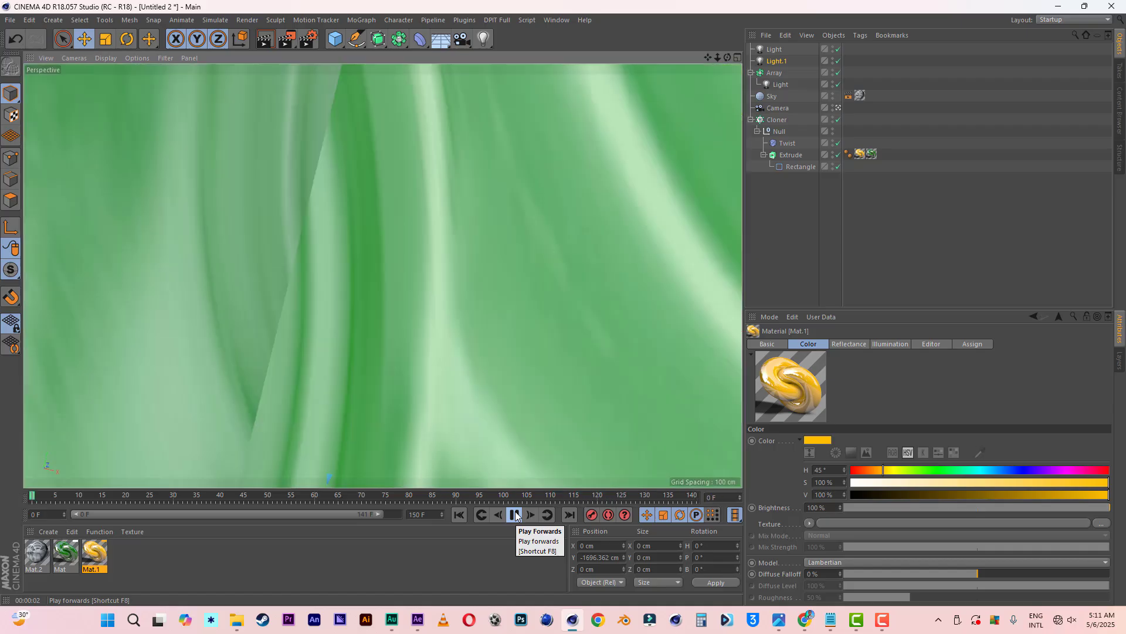
click(515, 515)
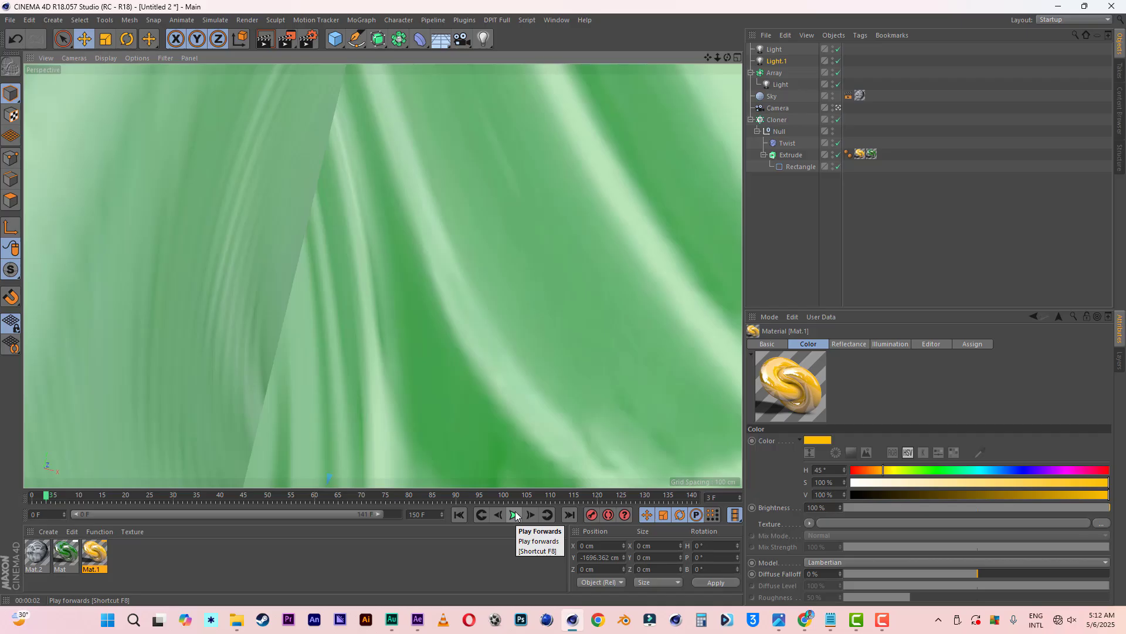
click(515, 515)
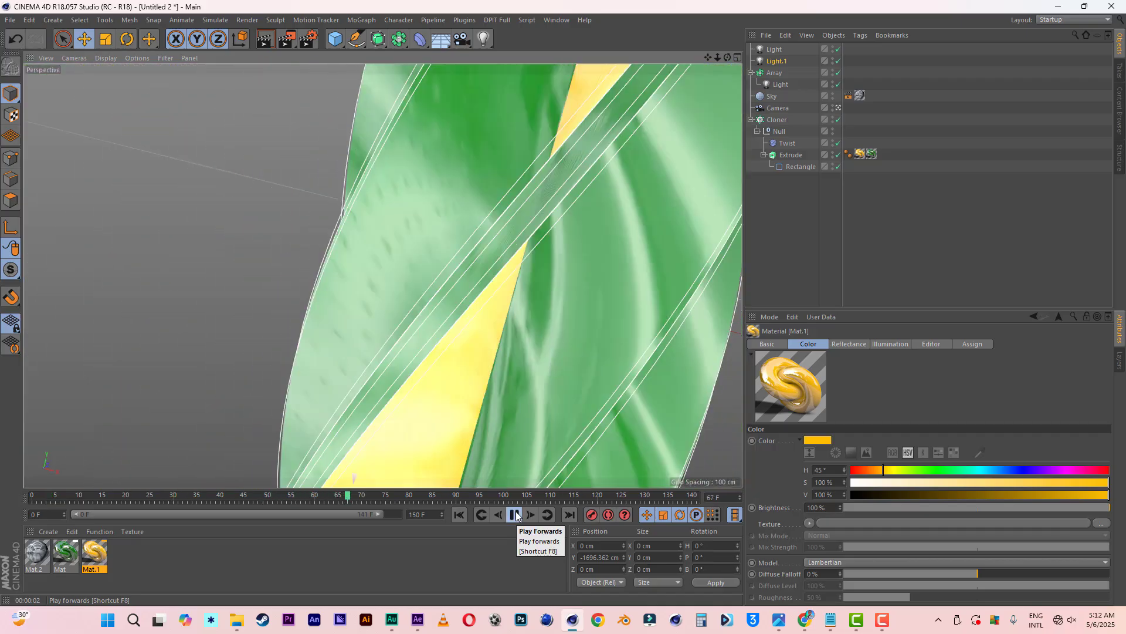